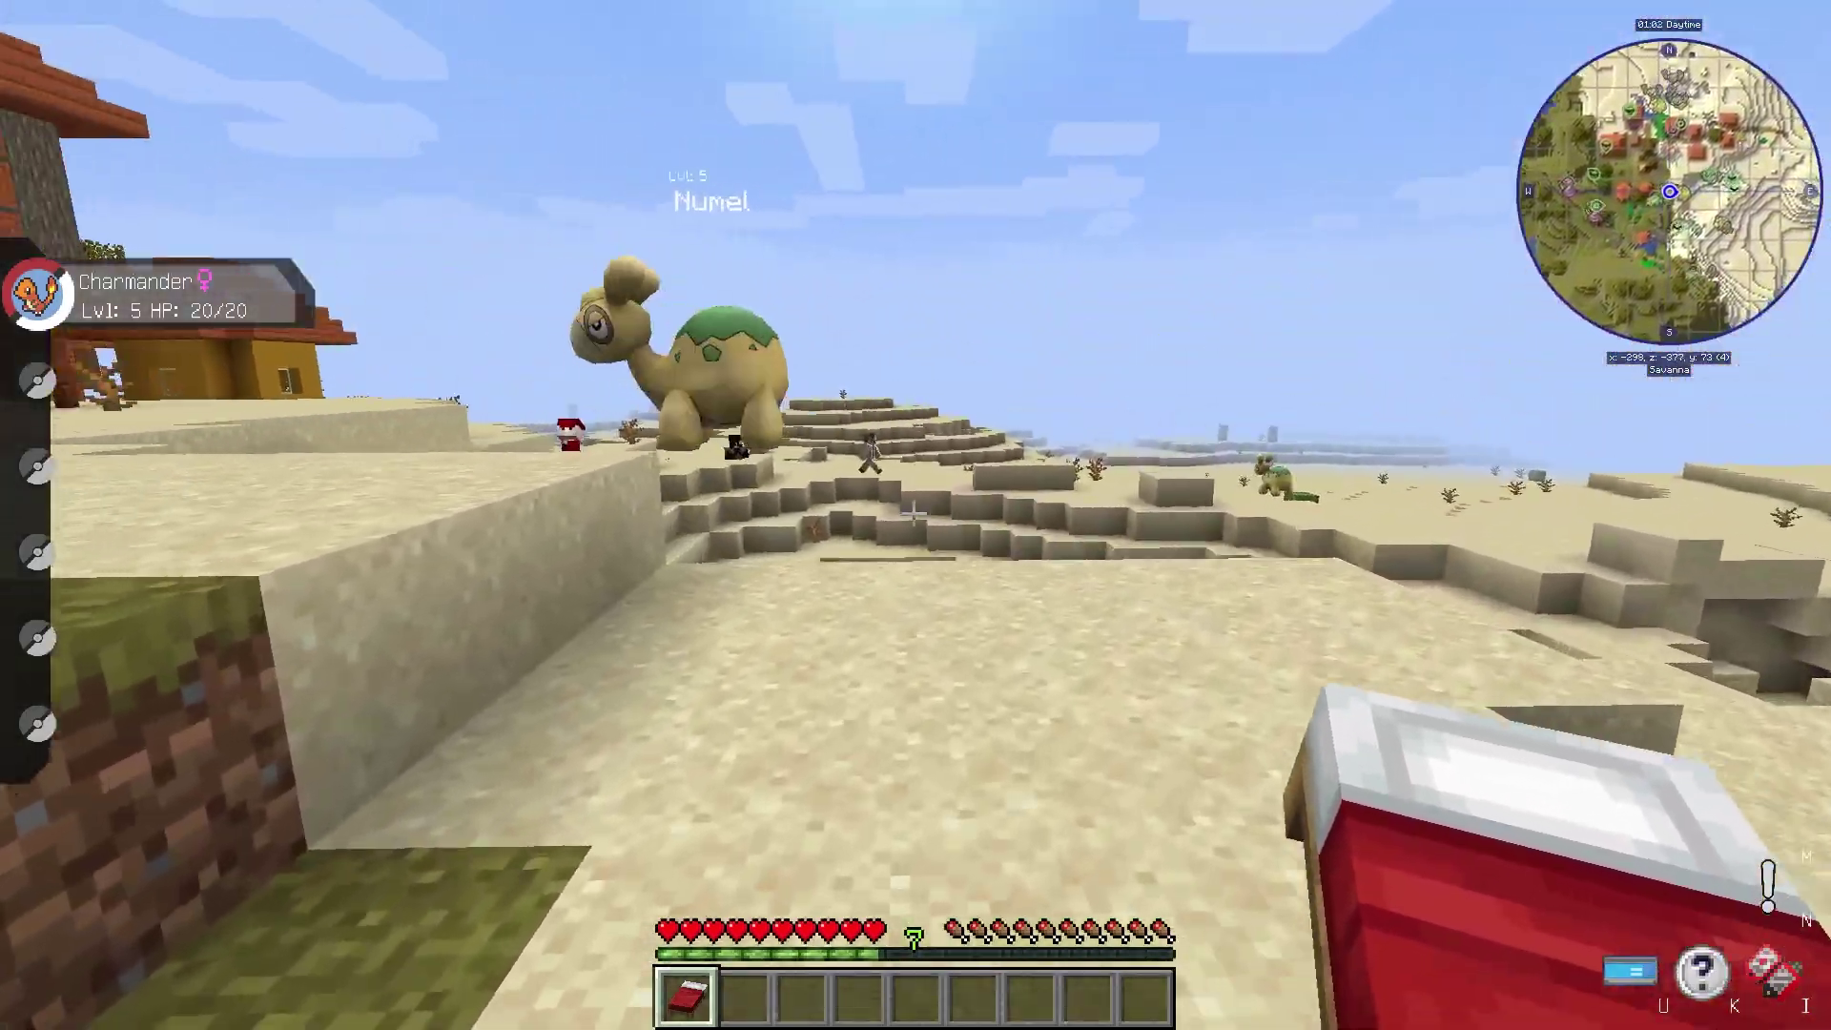
key("w")
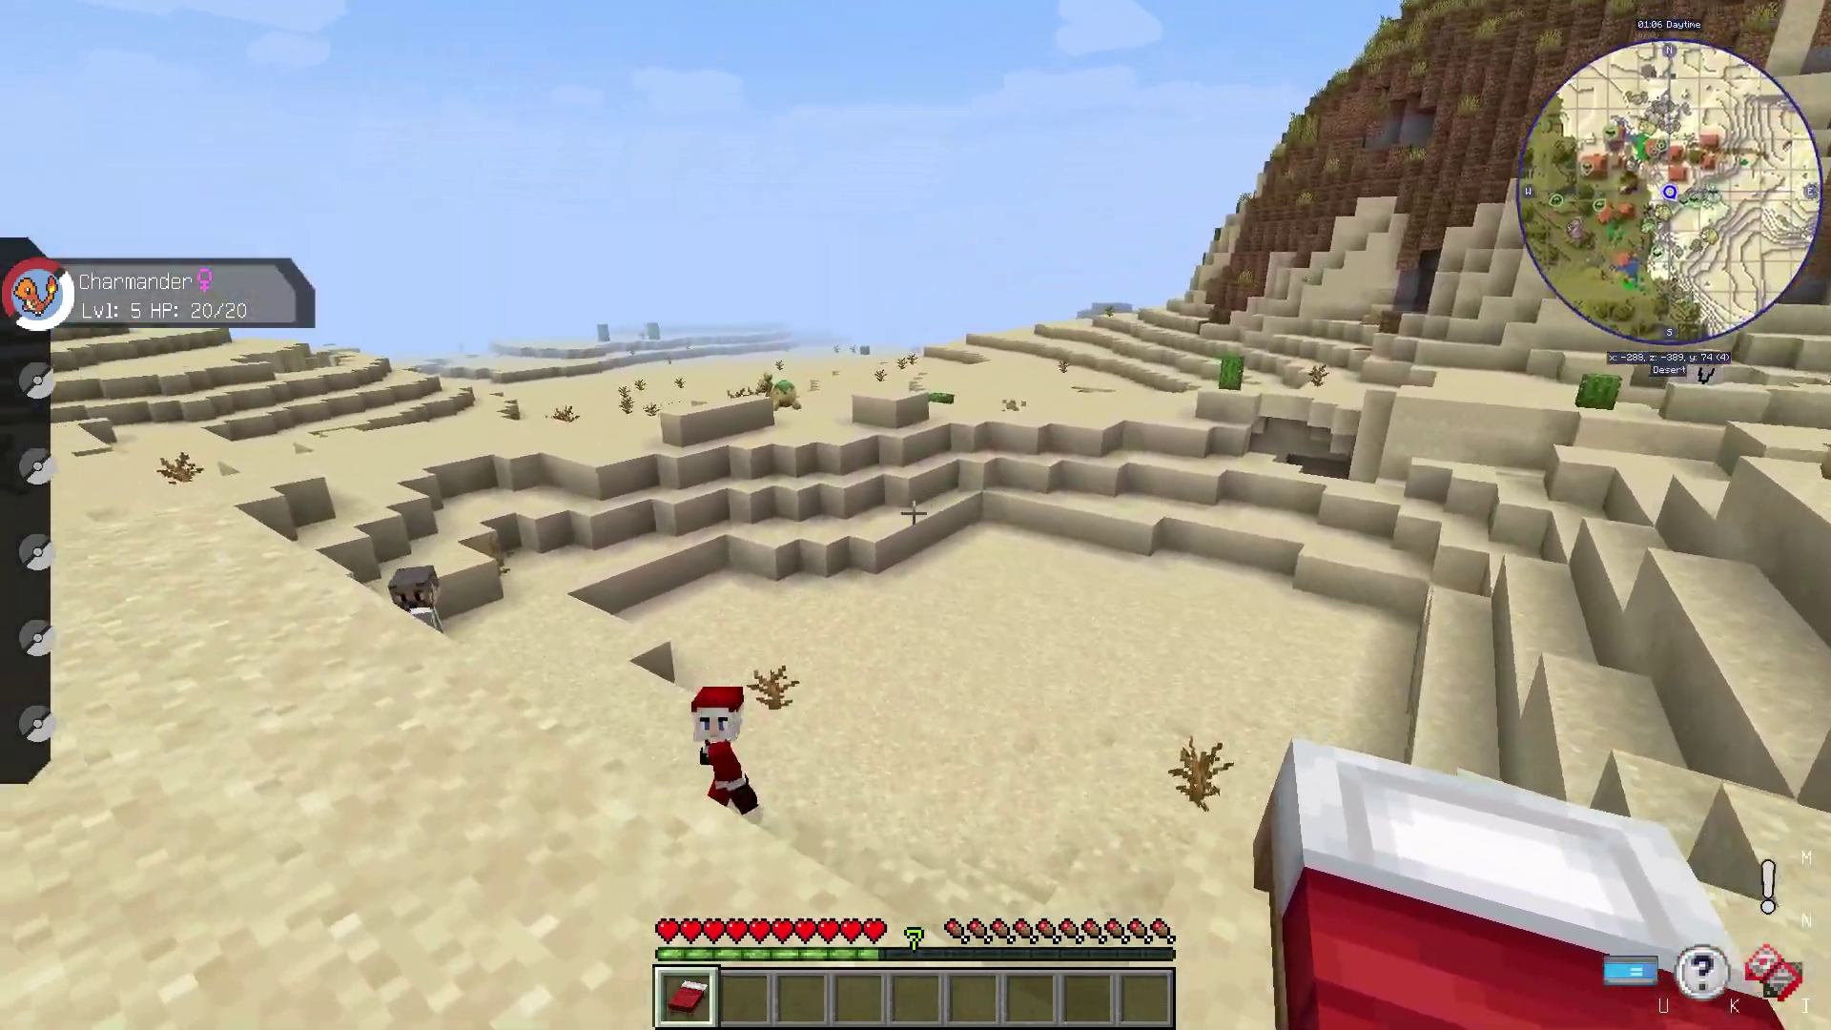
key("w")
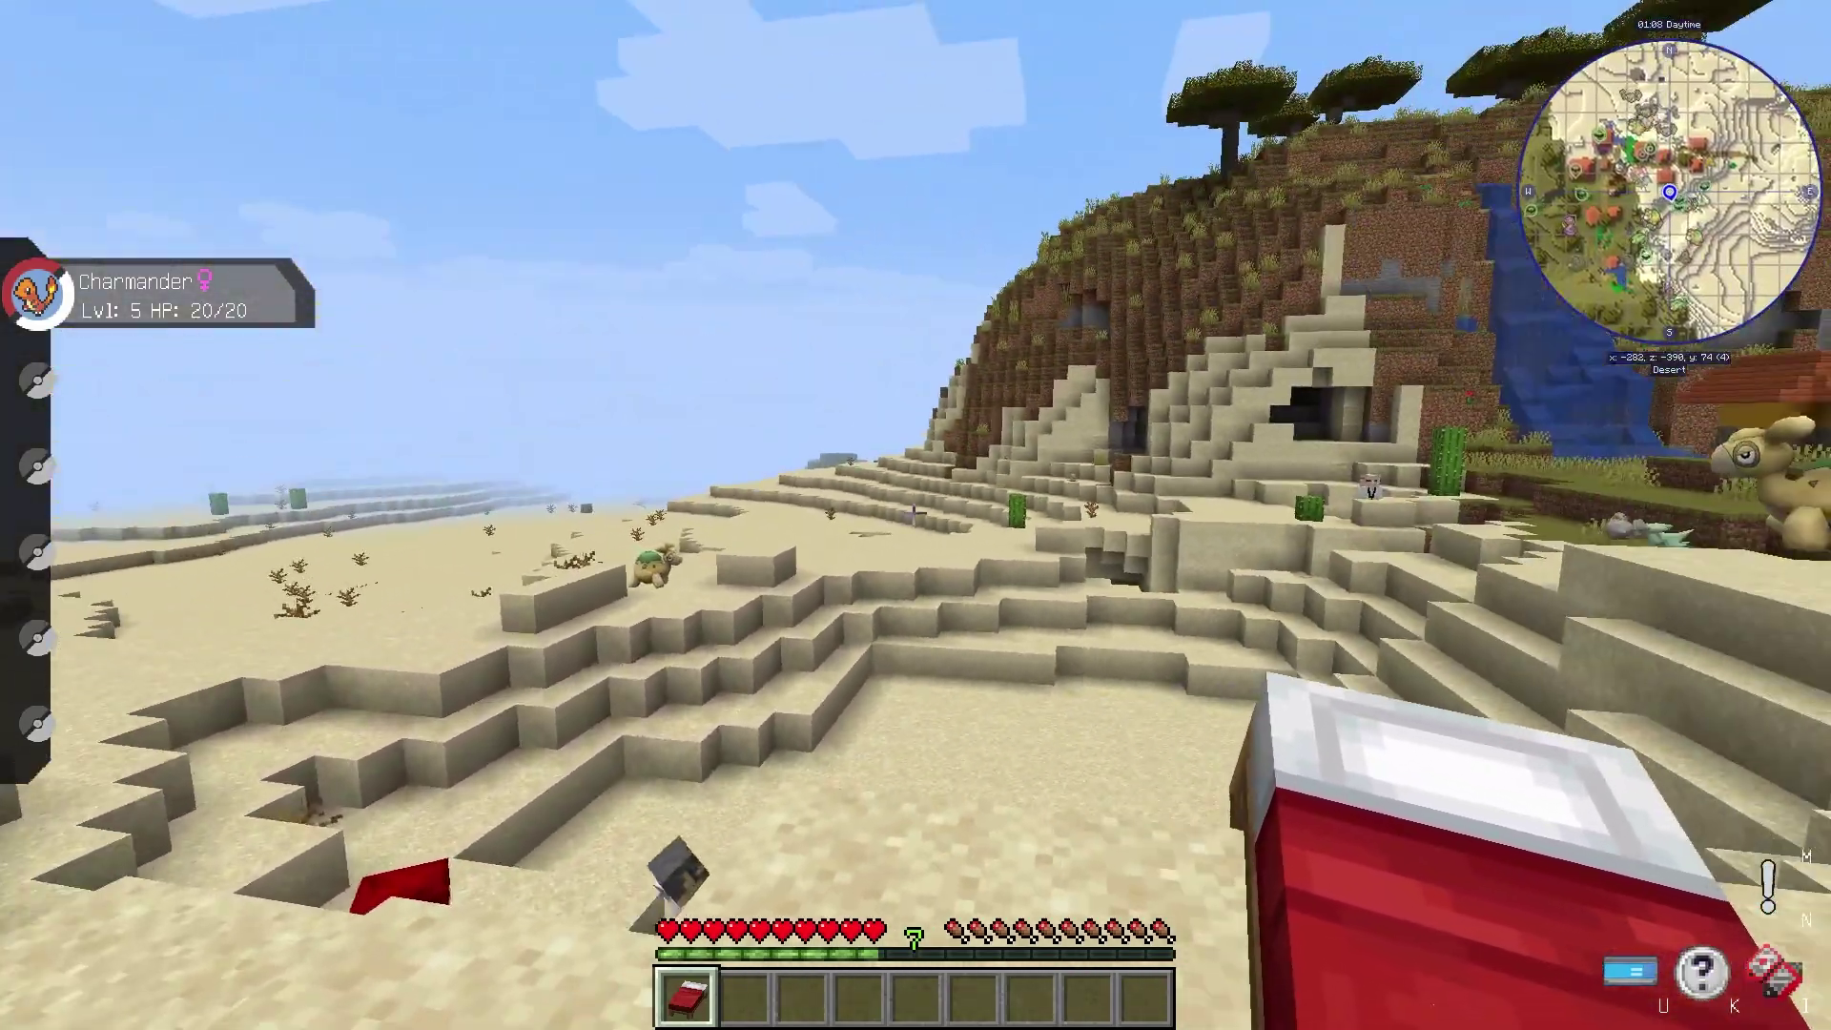
key("w")
key("F5")
key("F5")
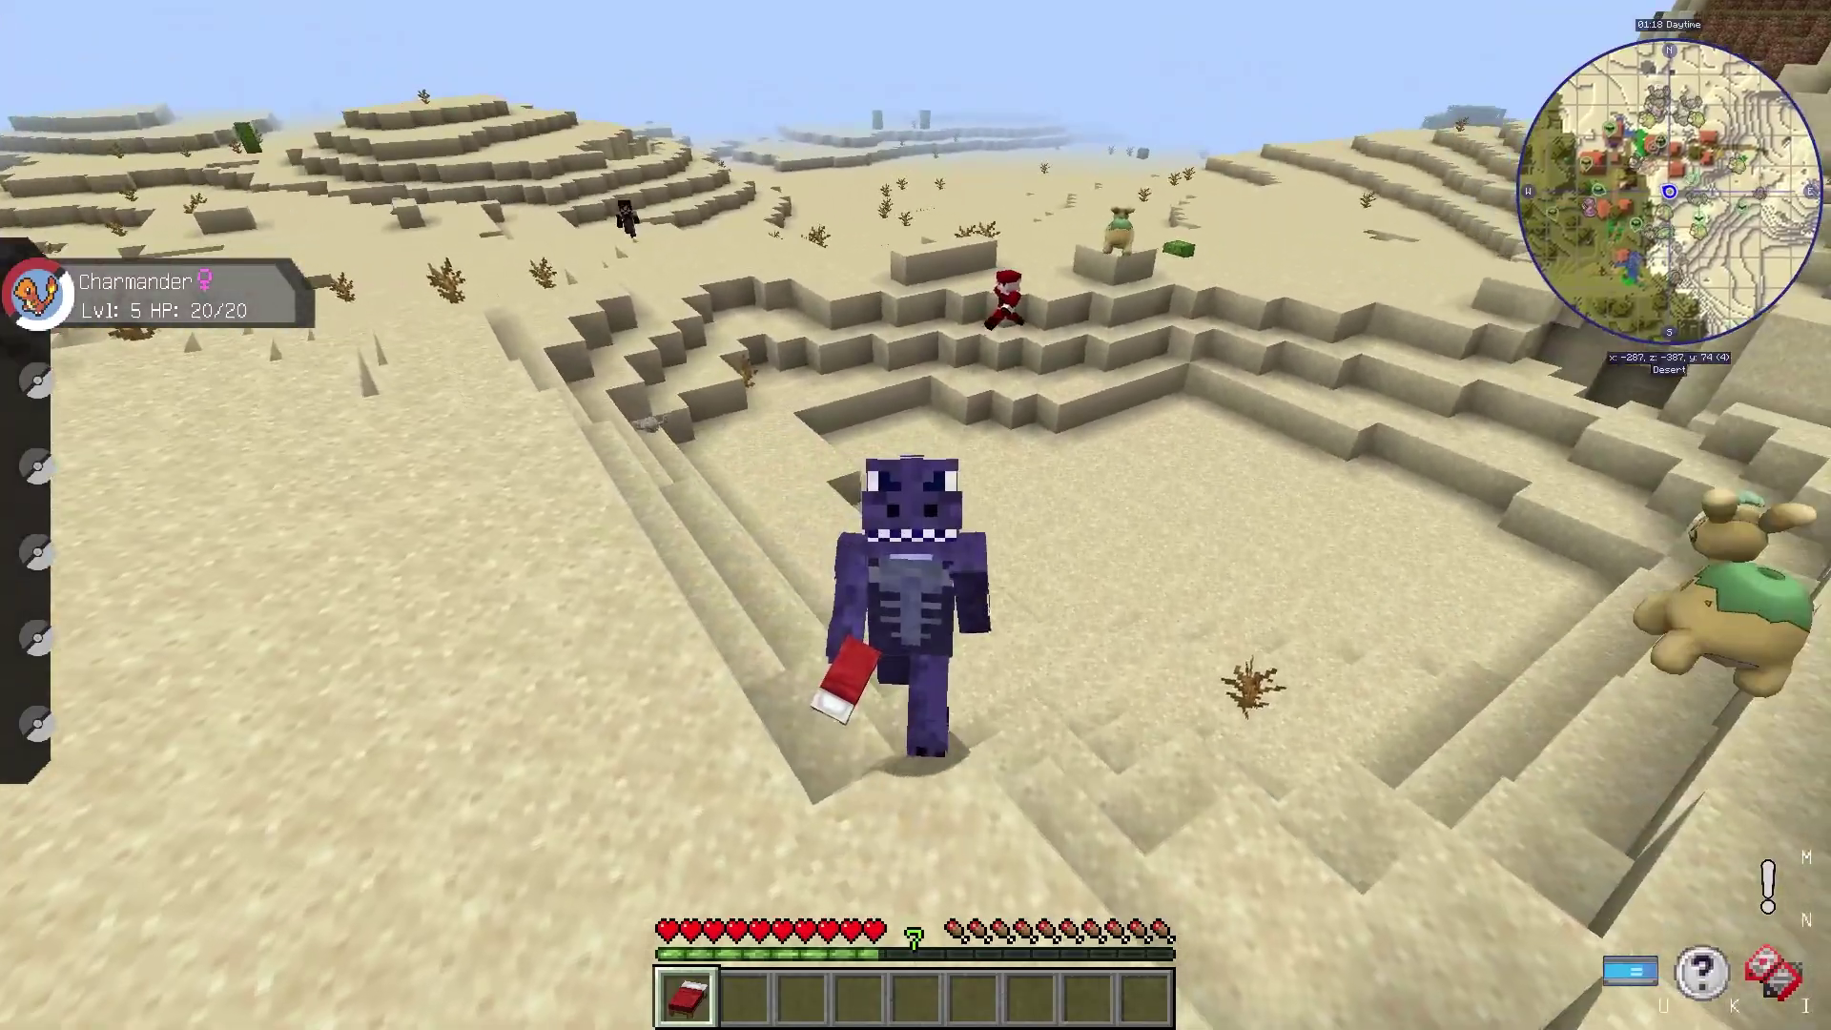
key("w")
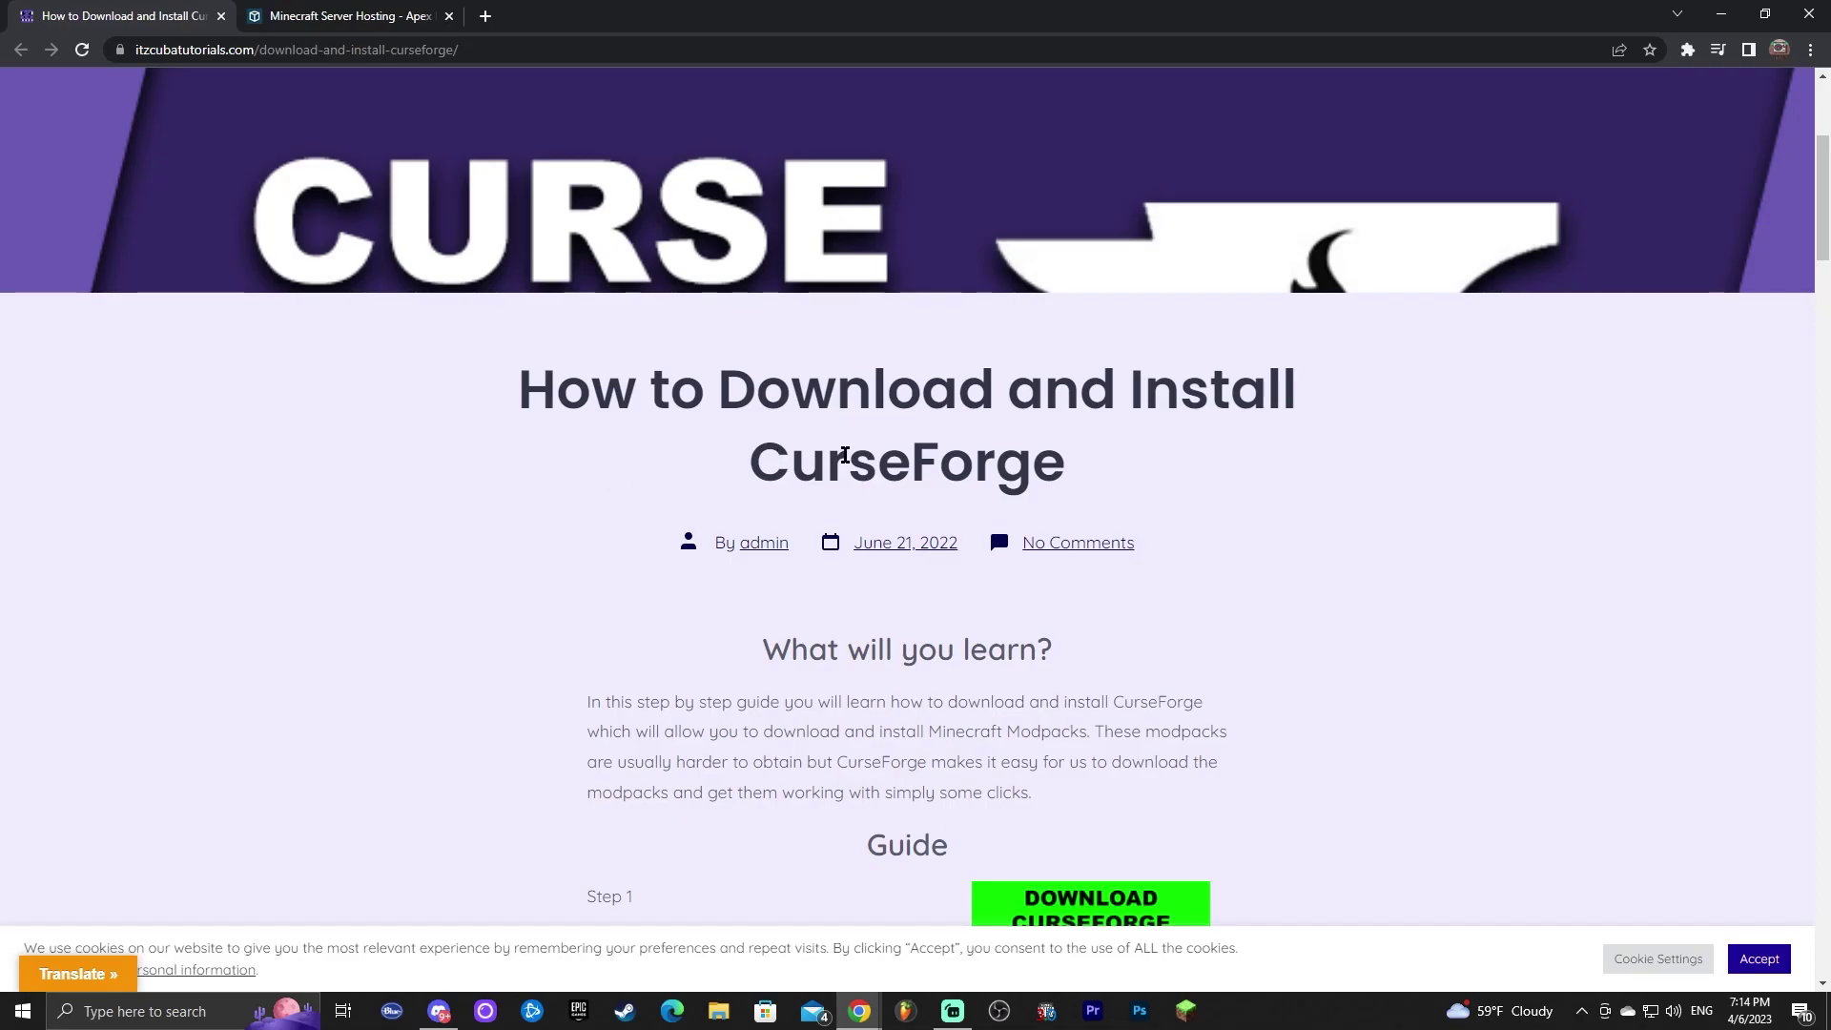
Step: Examine the illustrated steps of the guide on downloading and installing CurseForge
scroll(1140, 420, "down", 5)
scroll(1441, 417, "down", 6)
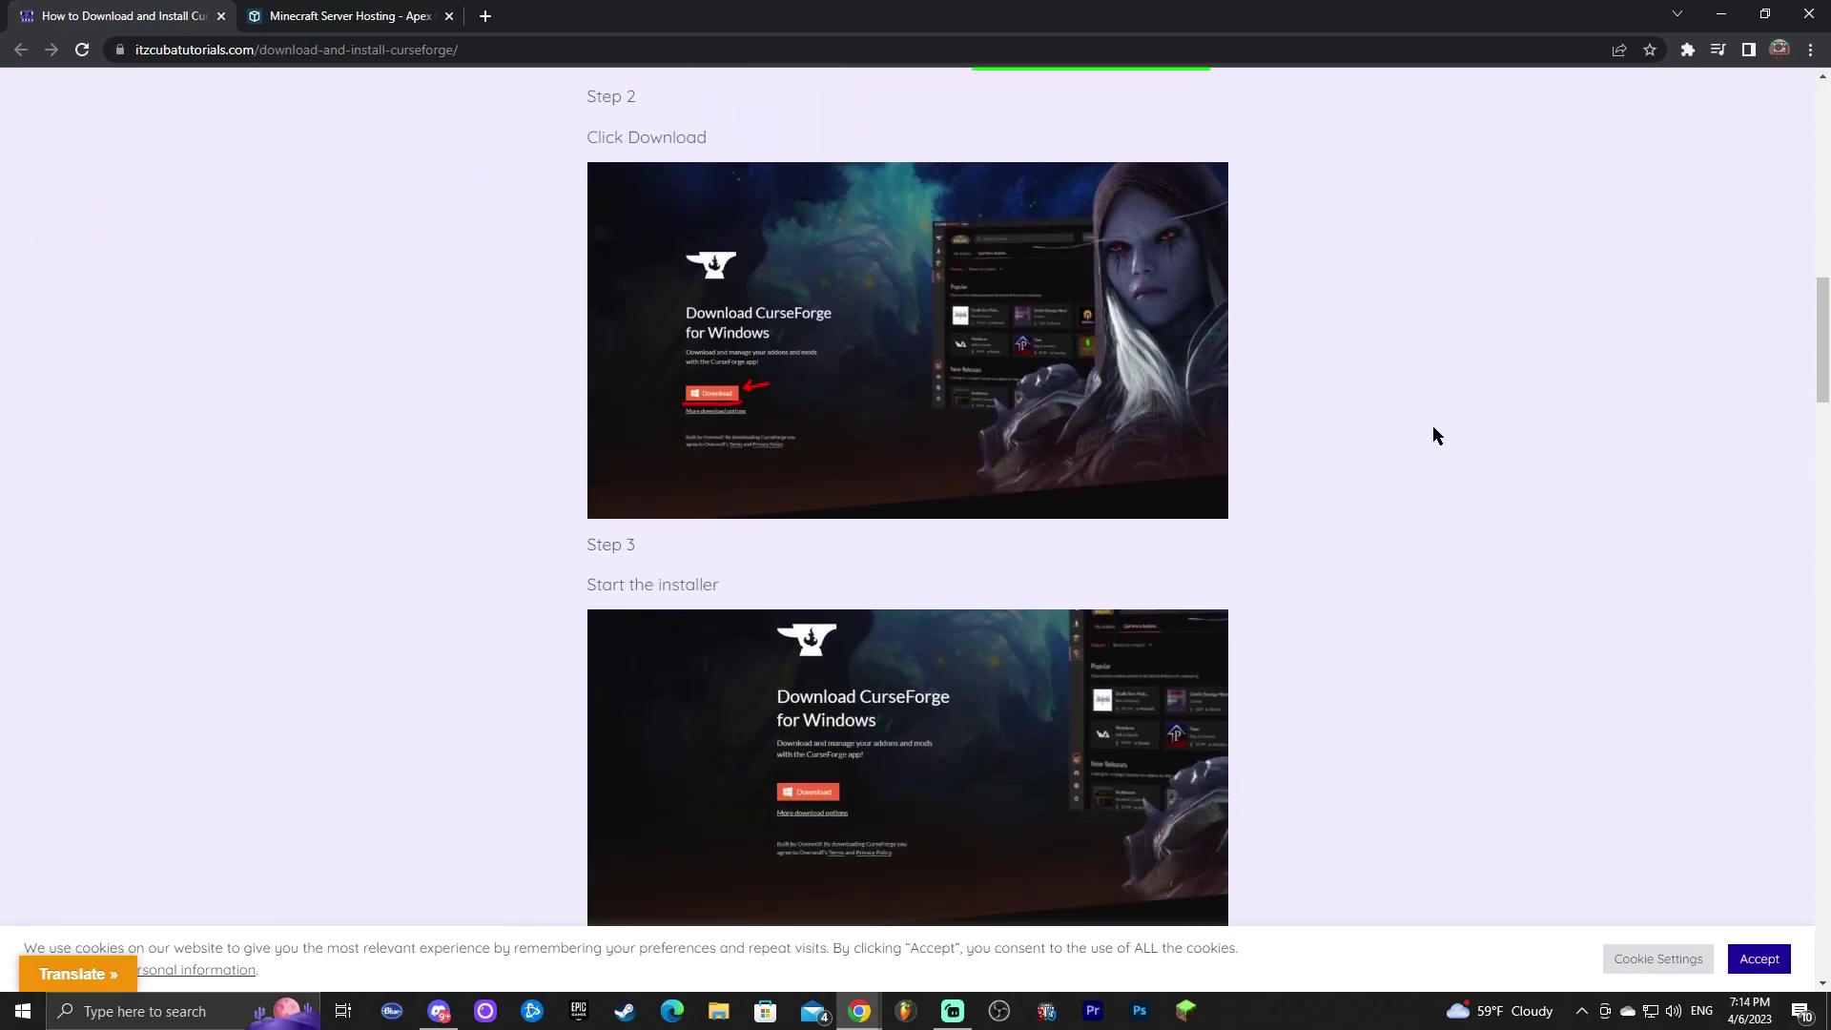
scroll(1433, 429, "down", 4)
scroll(1417, 429, "up", 12)
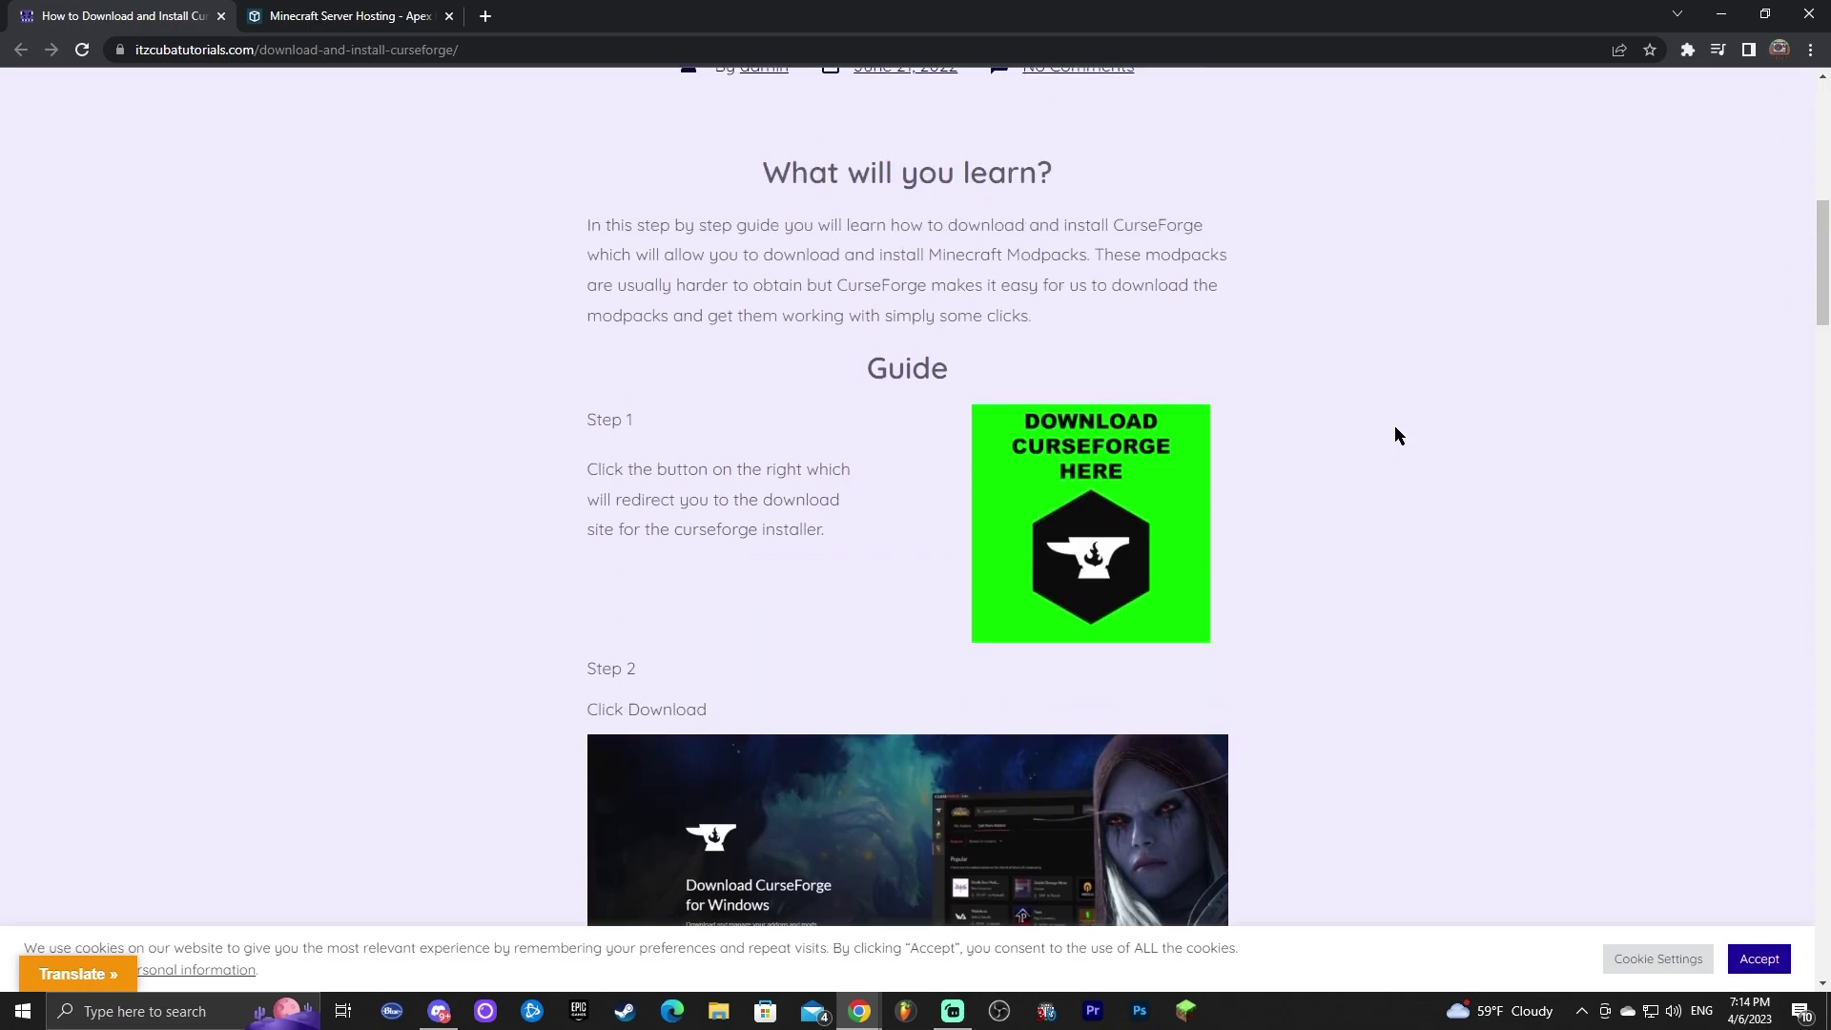
scroll(1379, 435, "up", 3)
scroll(1363, 414, "down", 4)
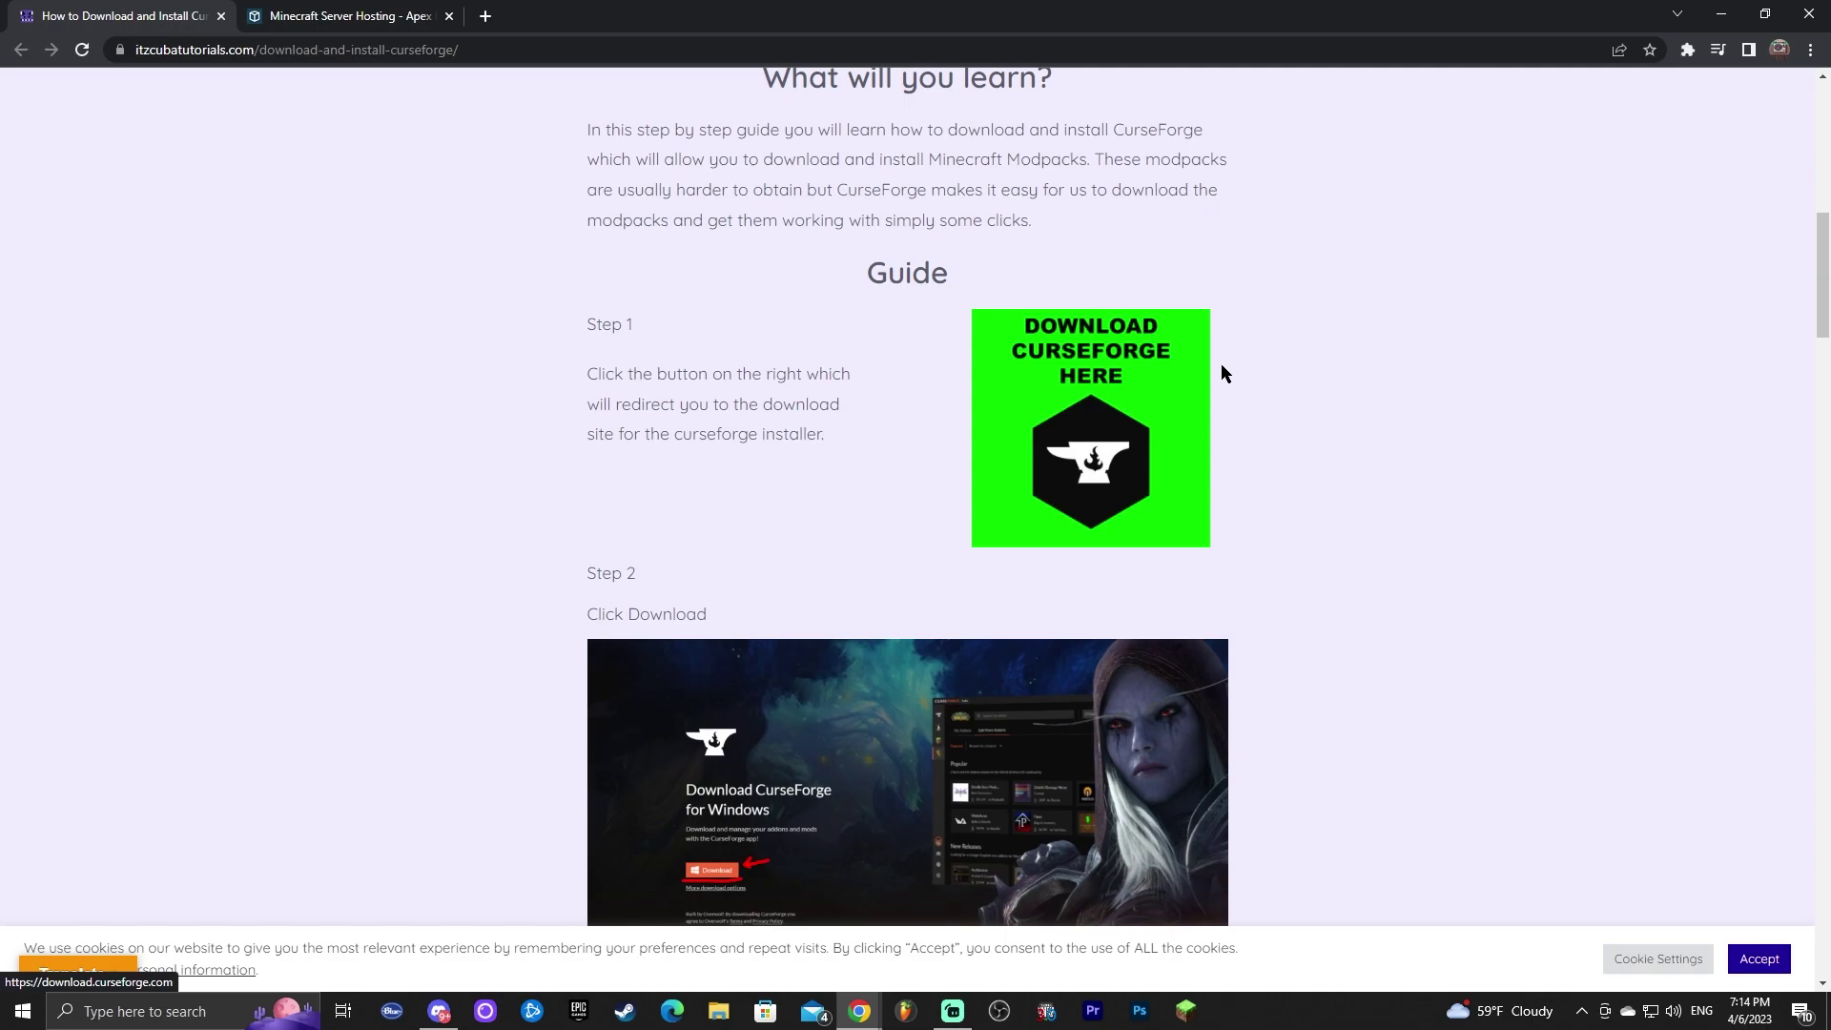
scroll(1096, 315, "down", 2)
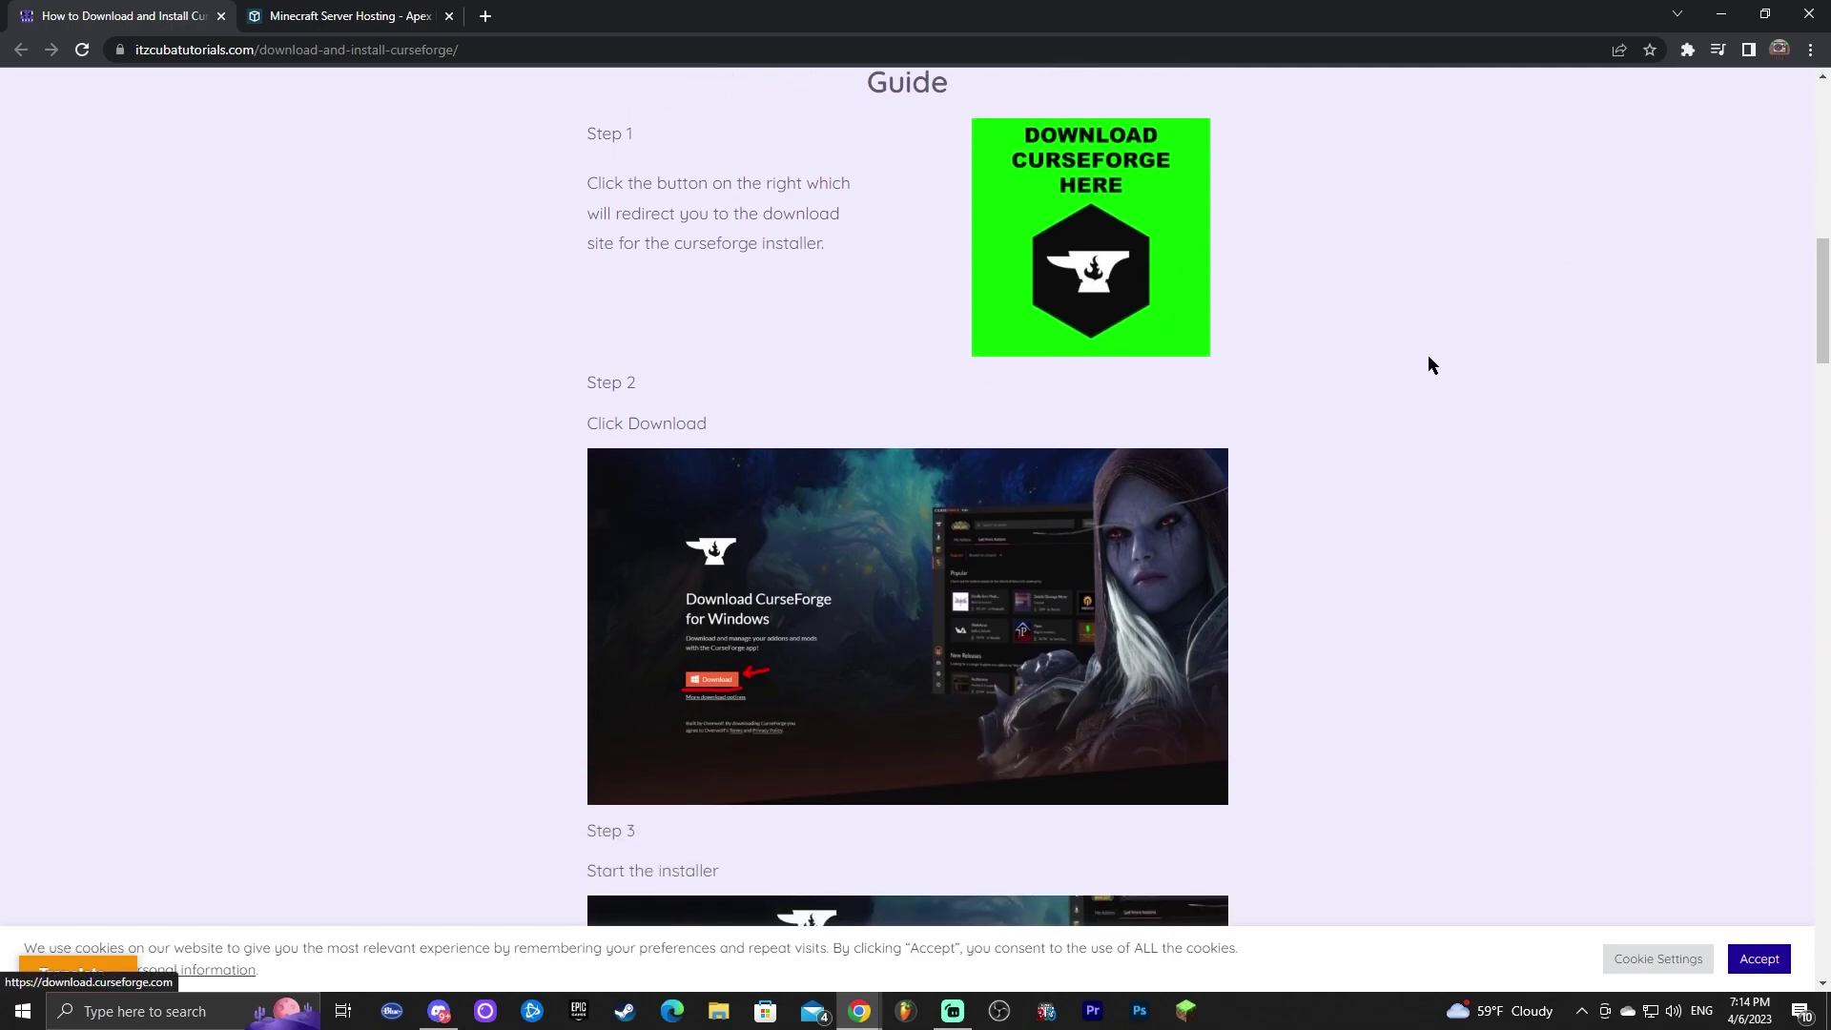
scroll(1328, 368, "up", 2)
scroll(1014, 389, "up", 6)
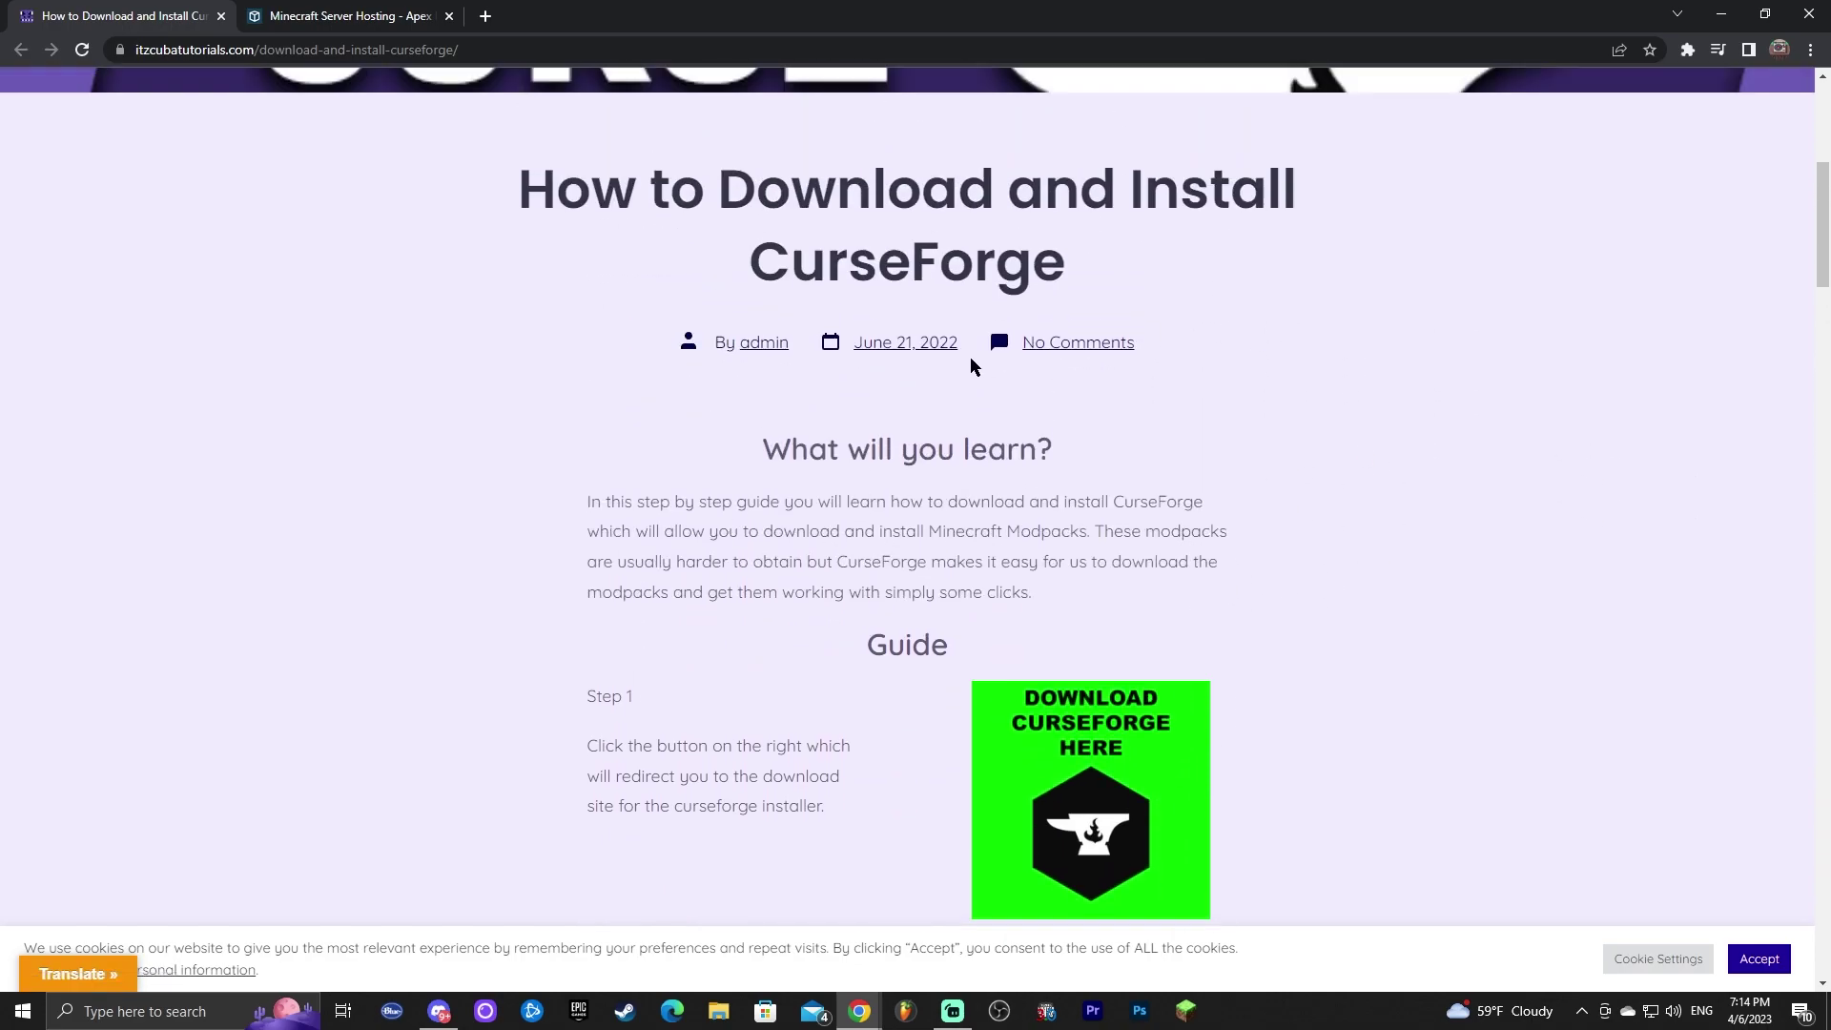
scroll(812, 399, "down", 3)
scroll(811, 398, "down", 5)
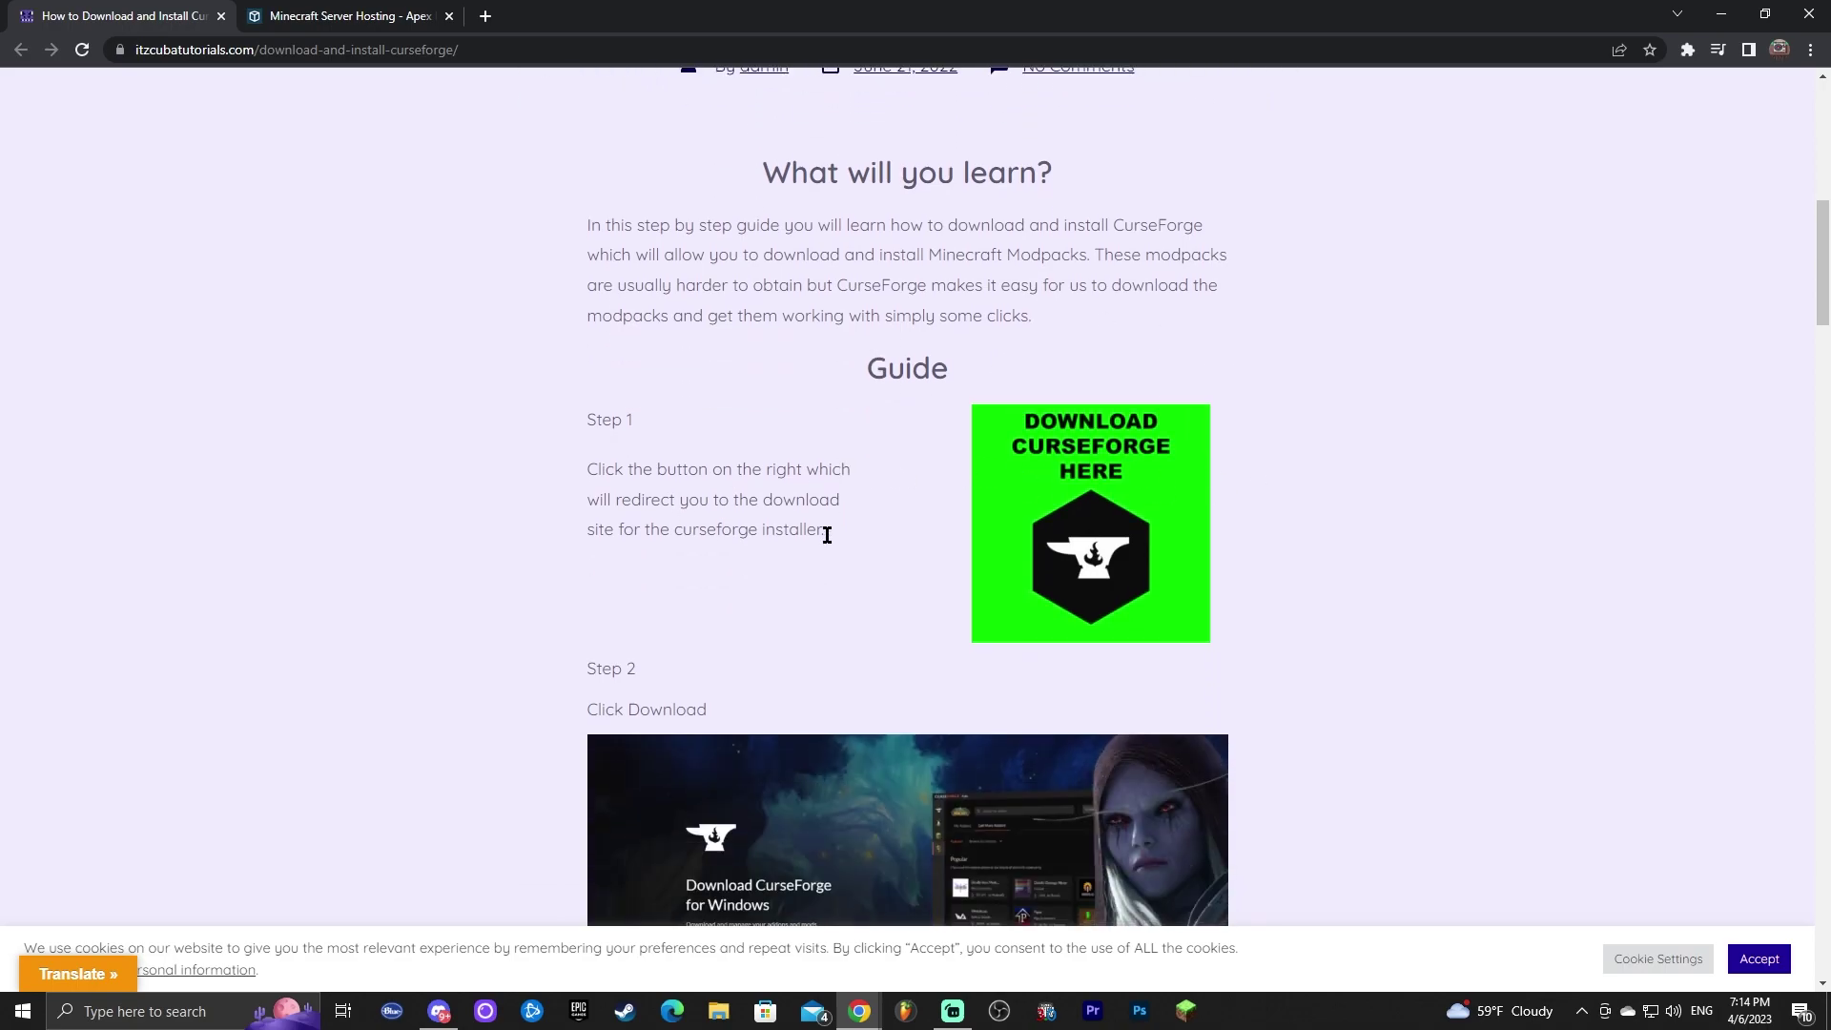
scroll(919, 657, "down", 5)
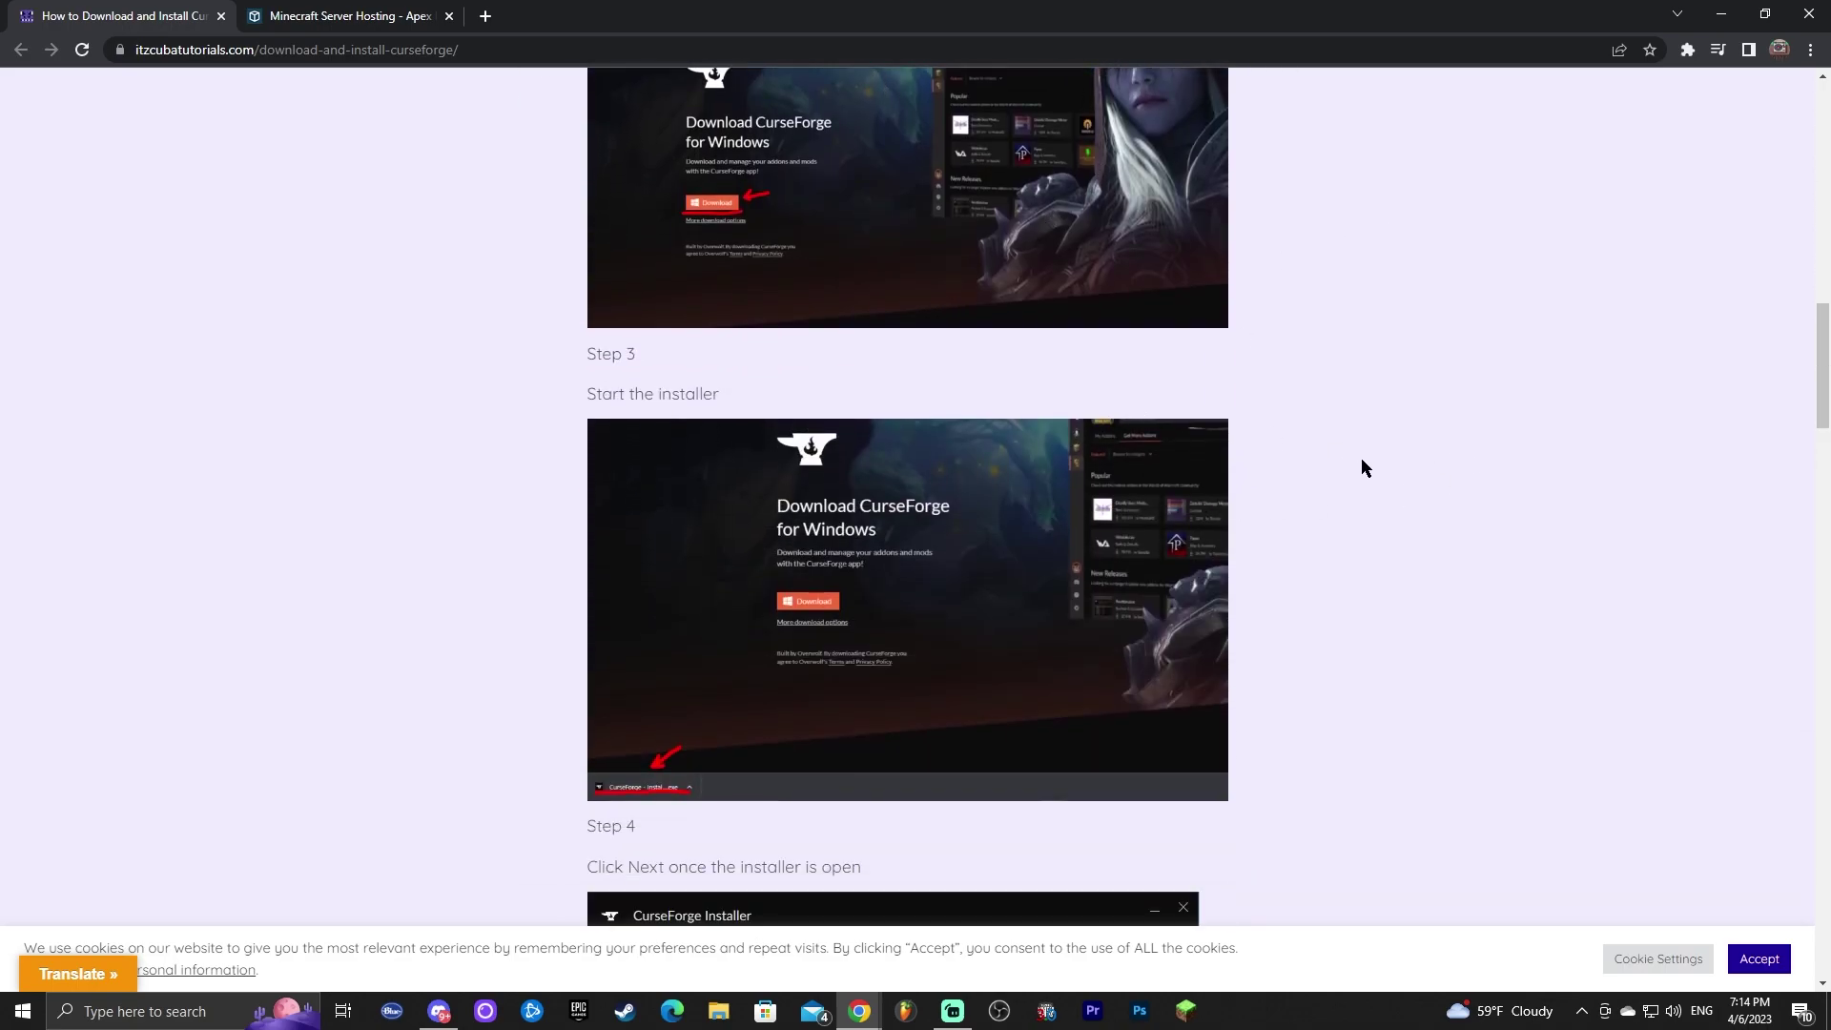
scroll(1361, 466, "up", 8)
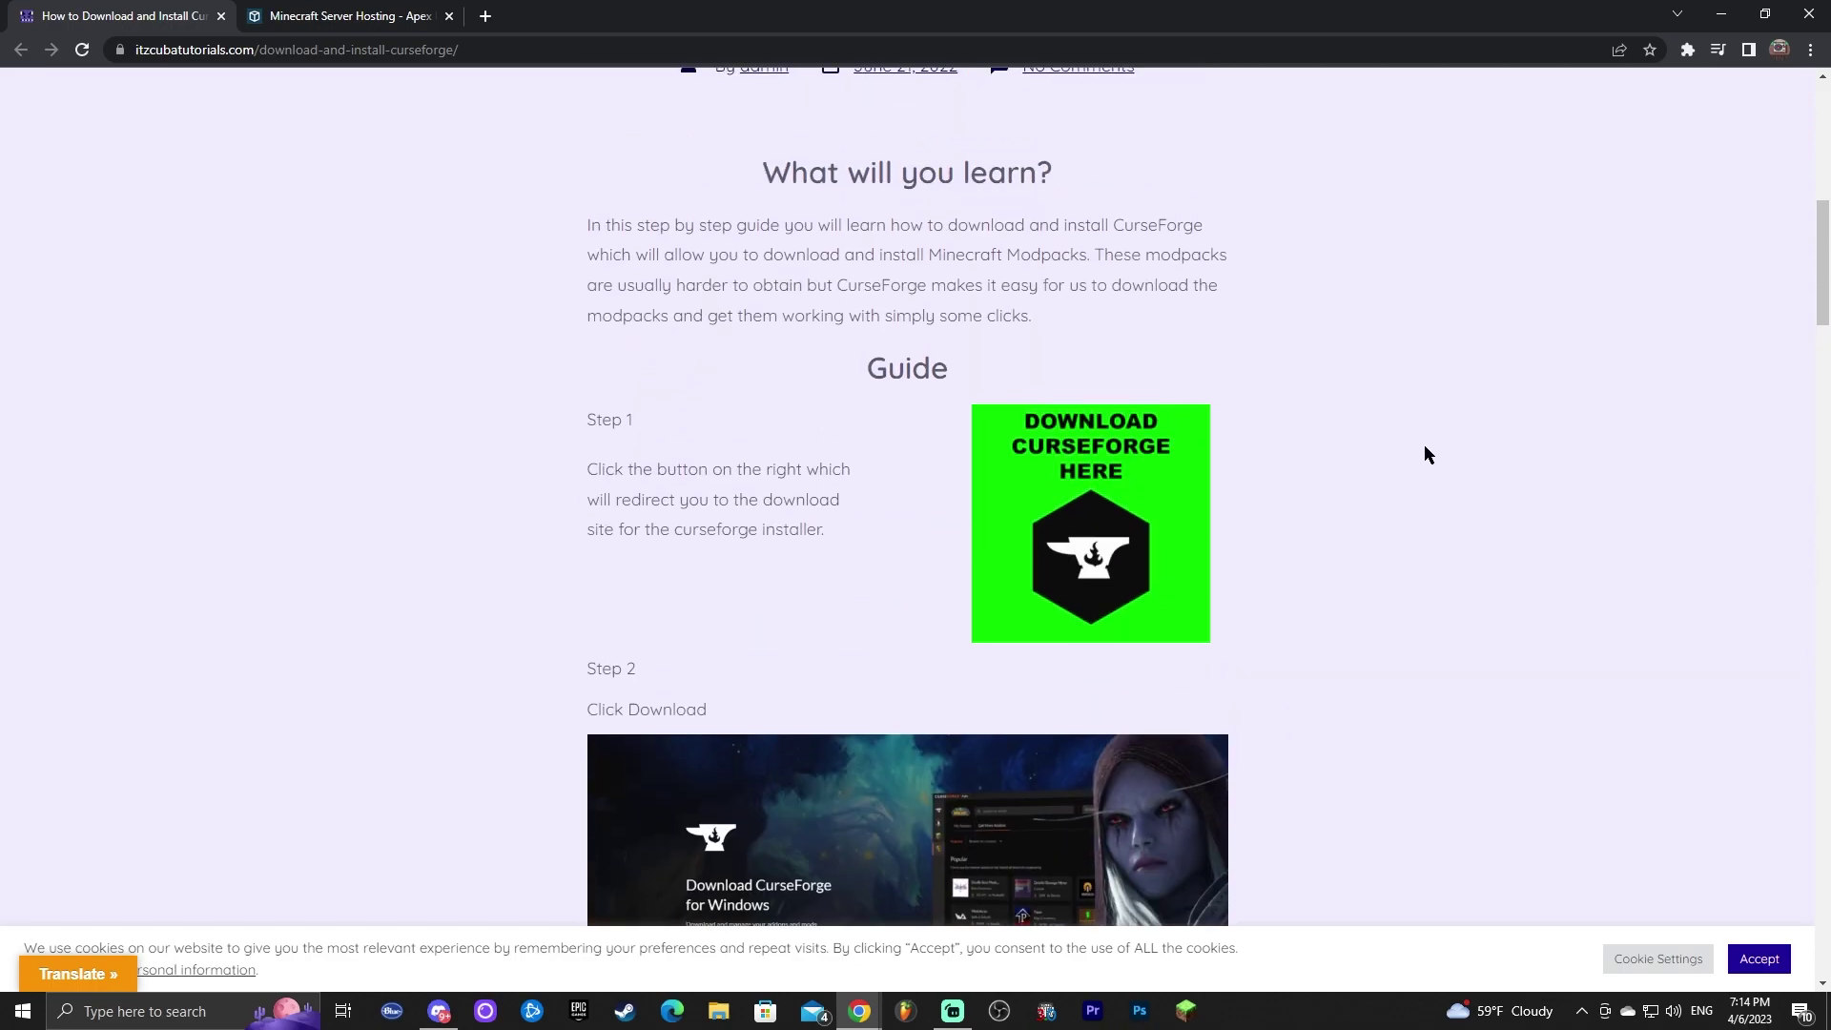
scroll(1308, 492, "up", 1)
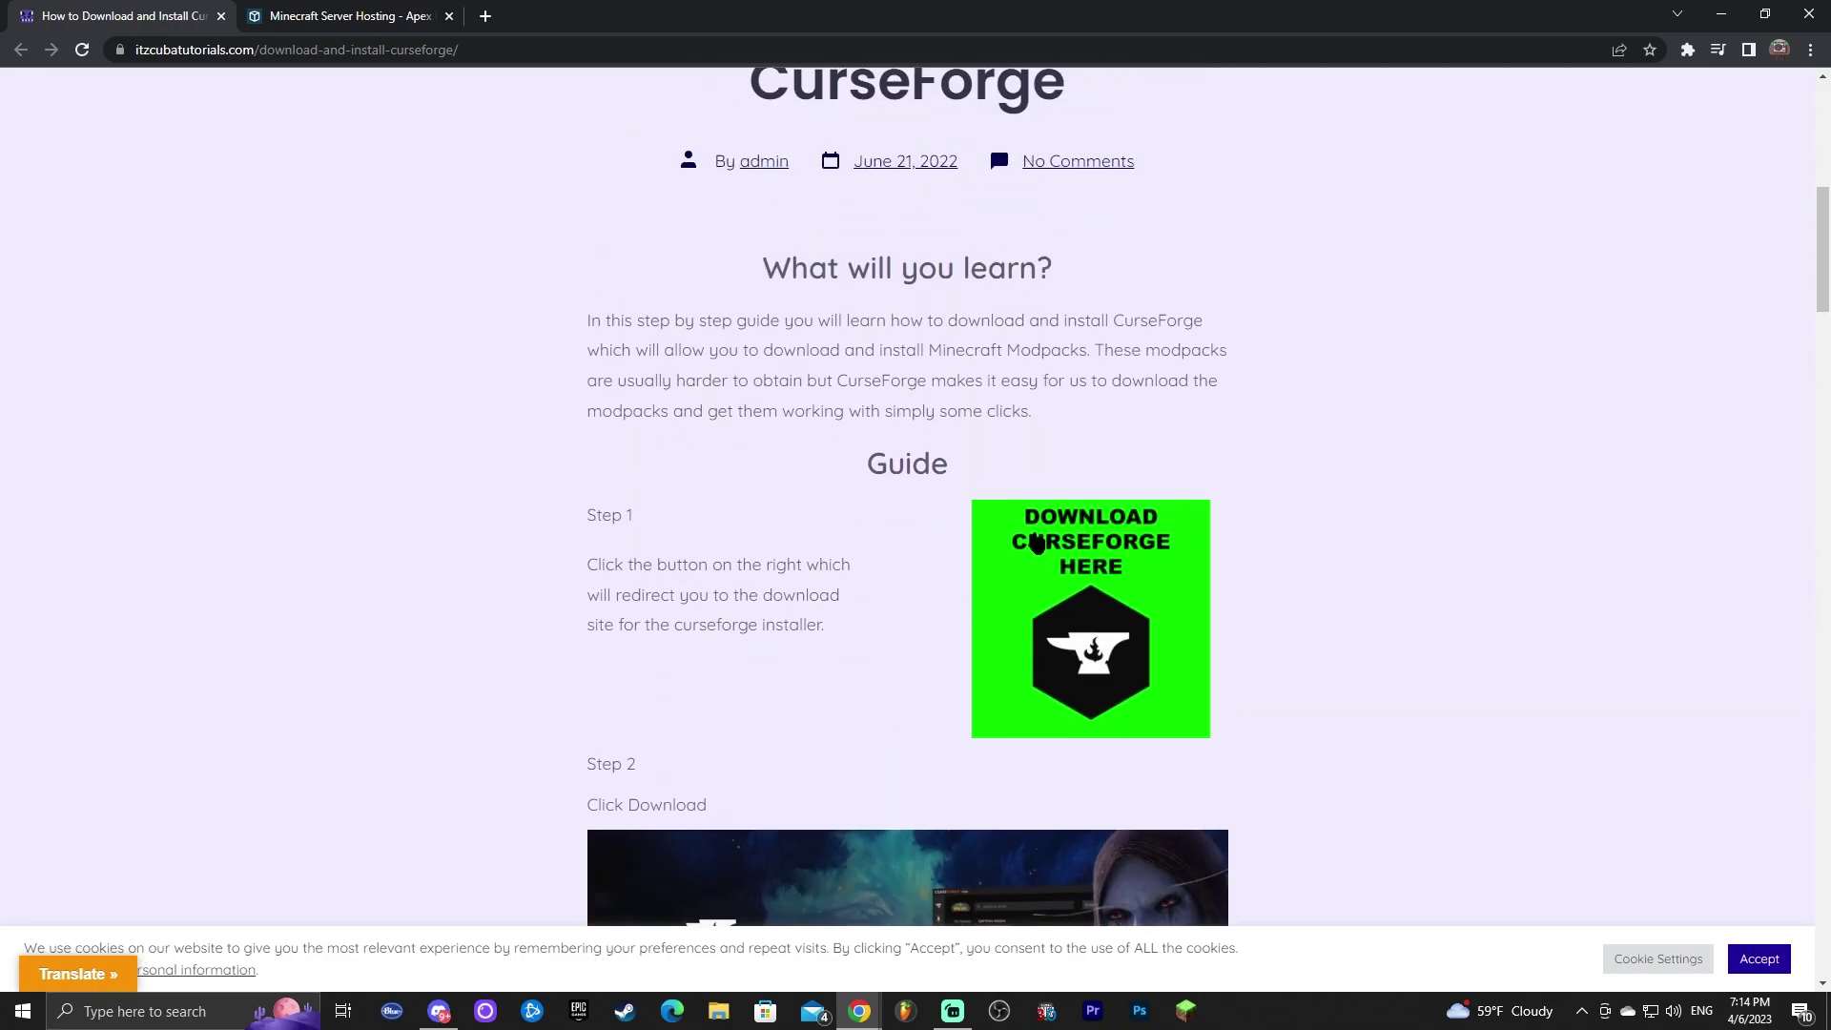
Step: Open the CurseForge download site from the guide and check the download options for other operating systems
left_click(1090, 567)
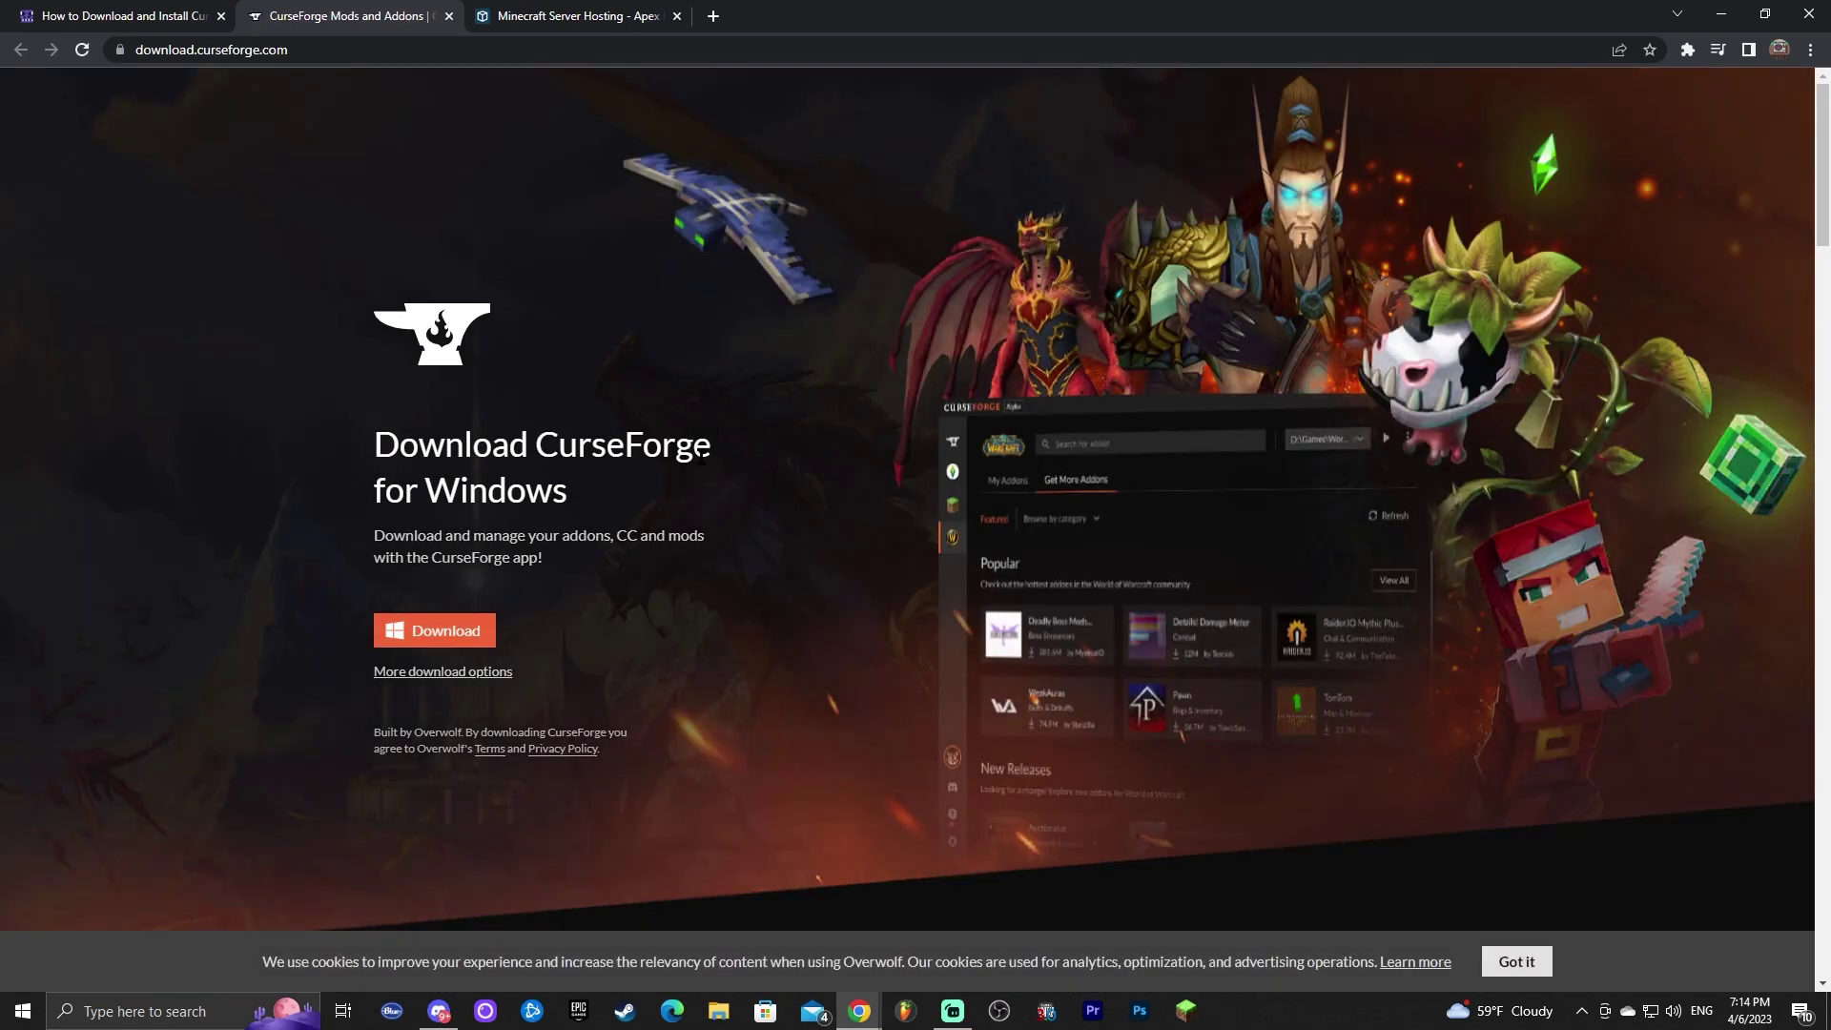
left_click(434, 635)
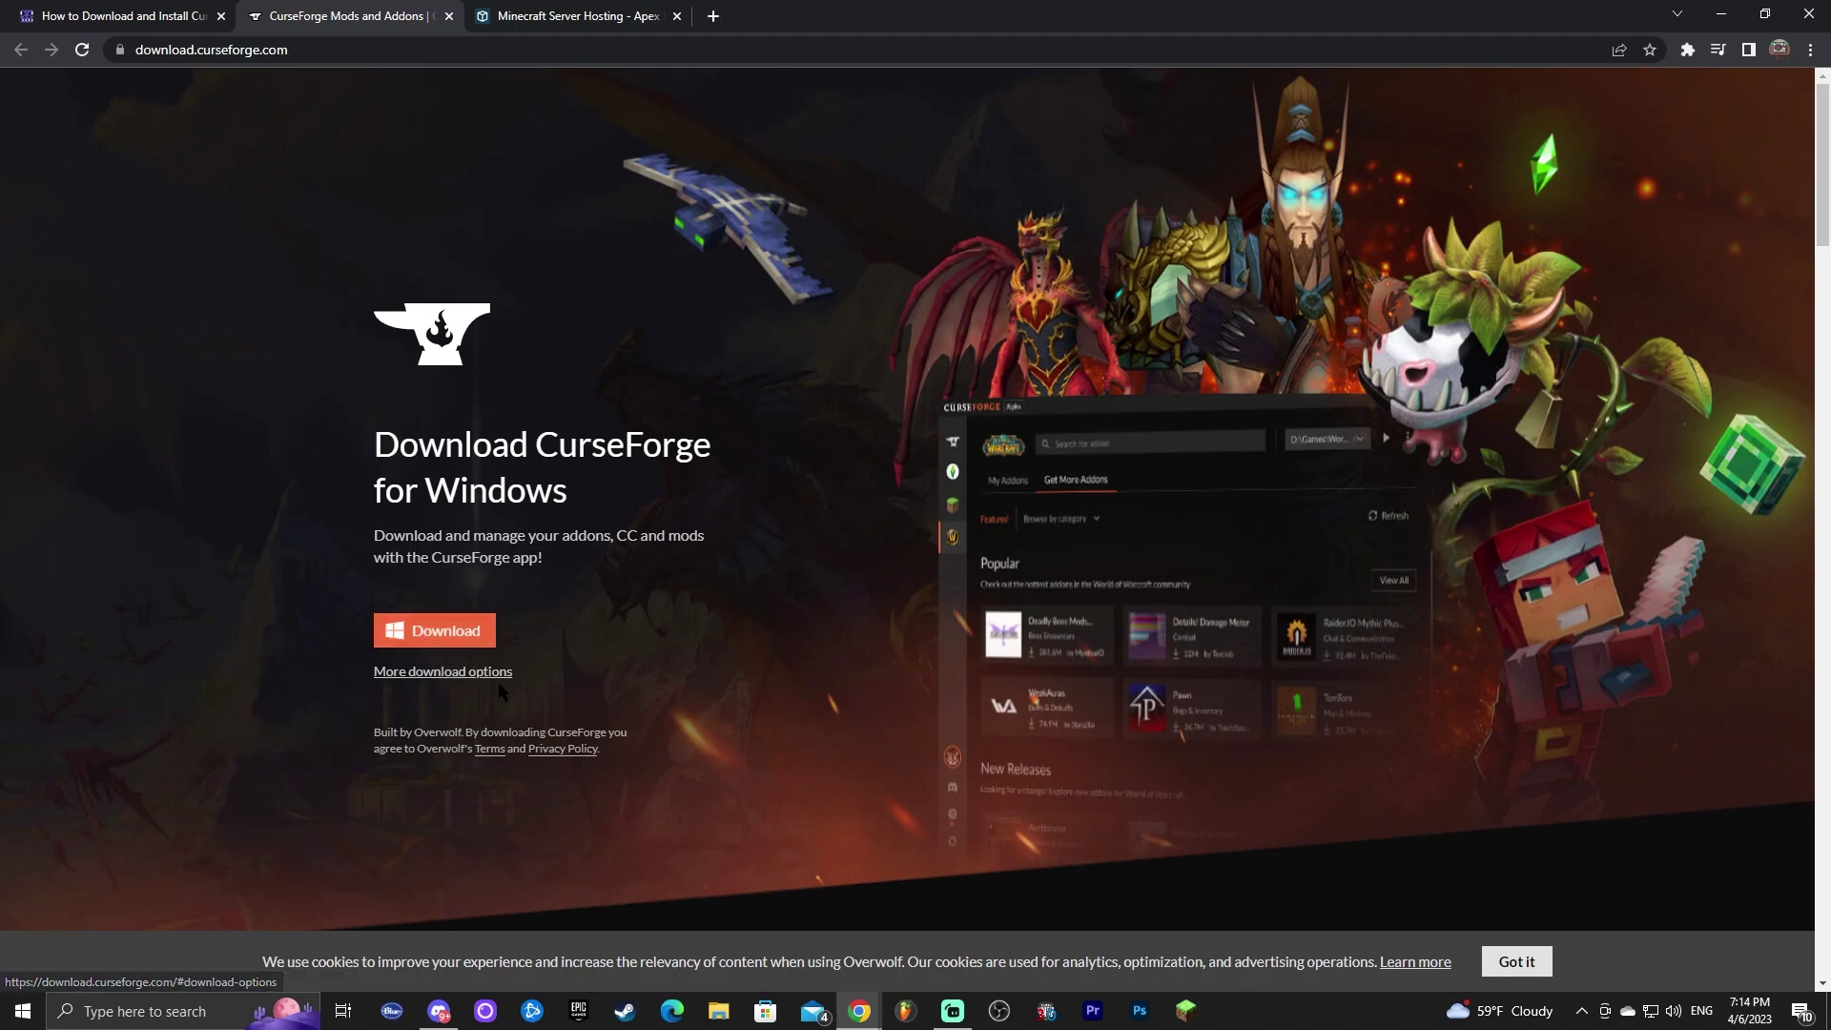
left_click(429, 672)
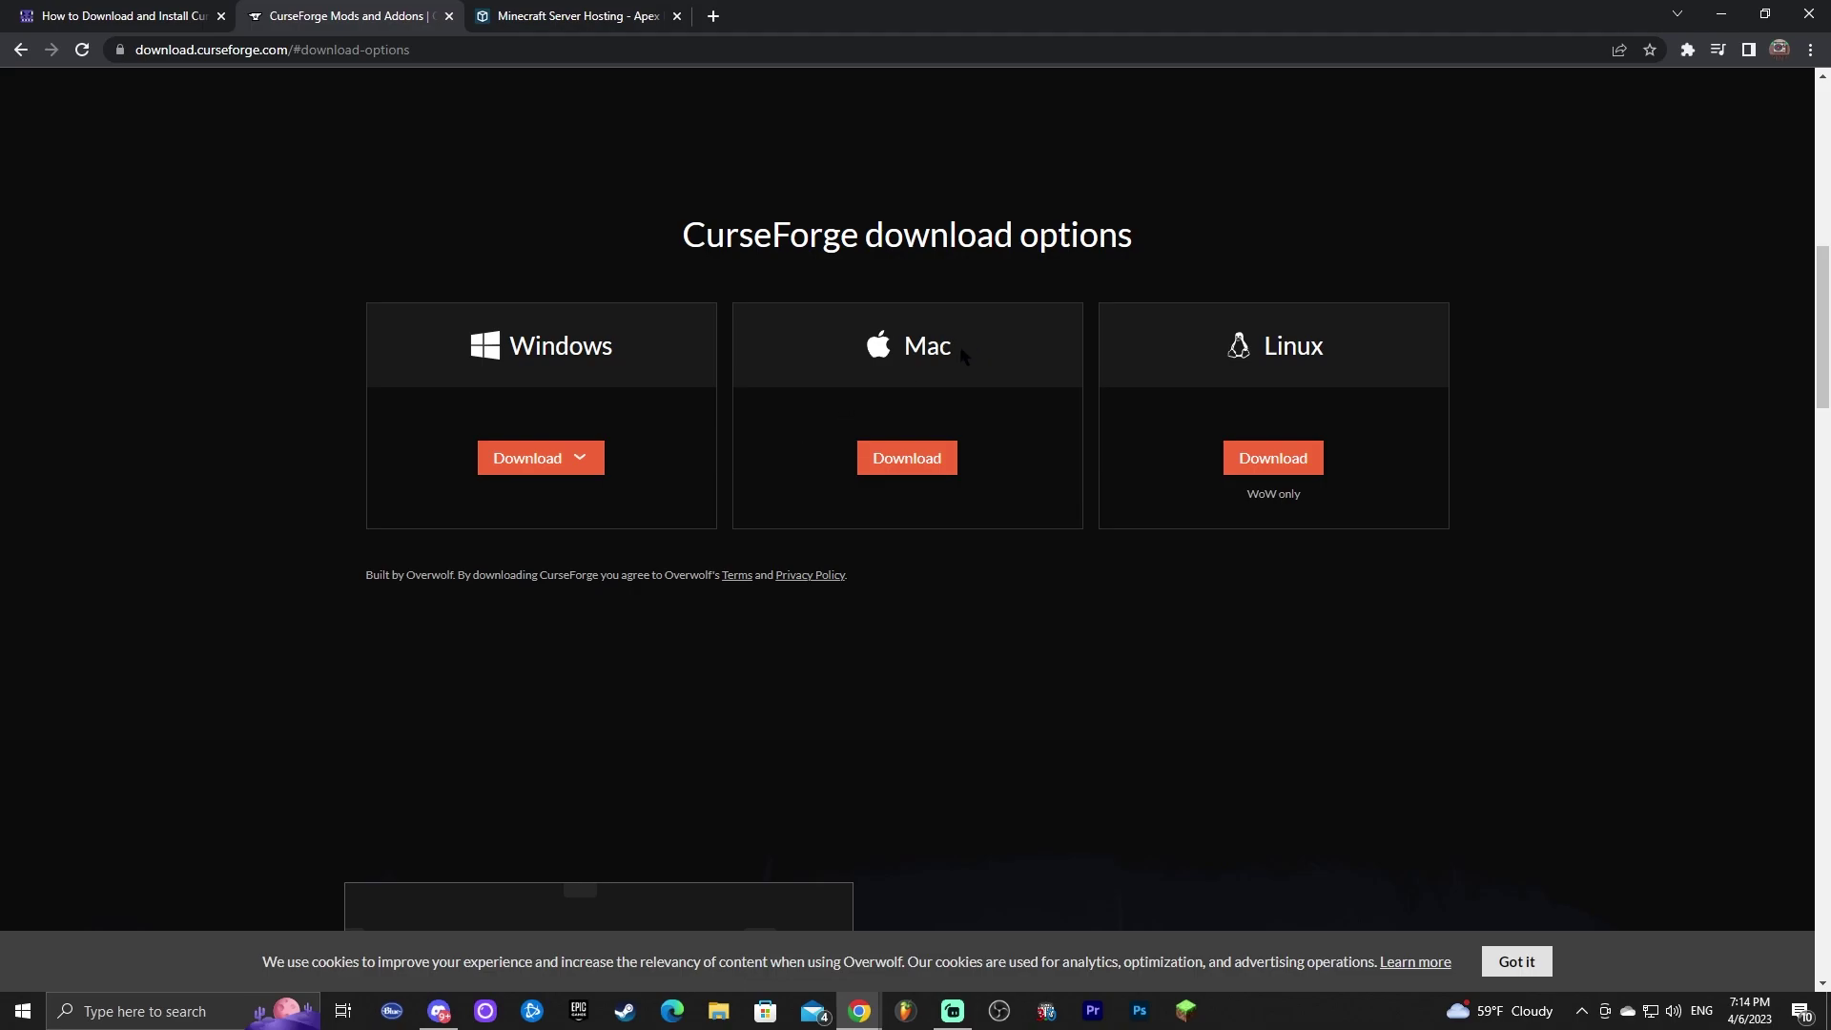
scroll(799, 383, "up", 10)
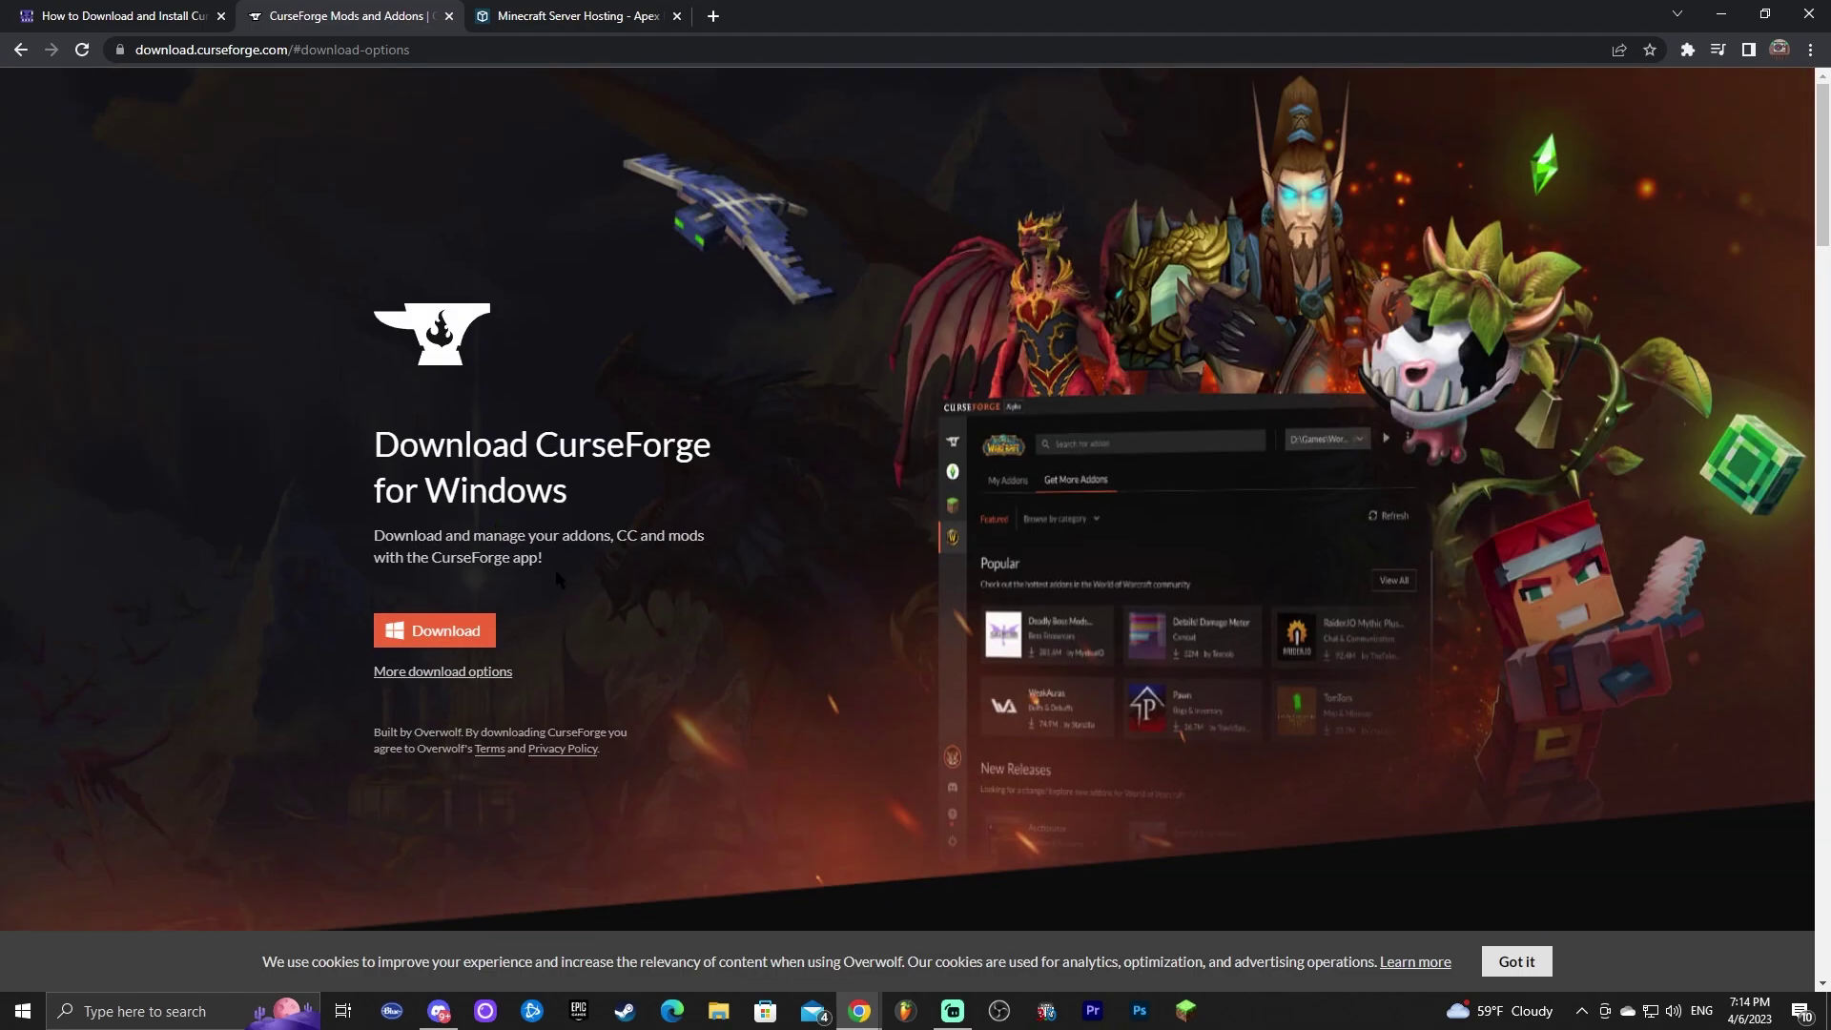
Step: Download the CurseForge installer for Windows, place its file on the desktop and minimize the browser
left_click(465, 637)
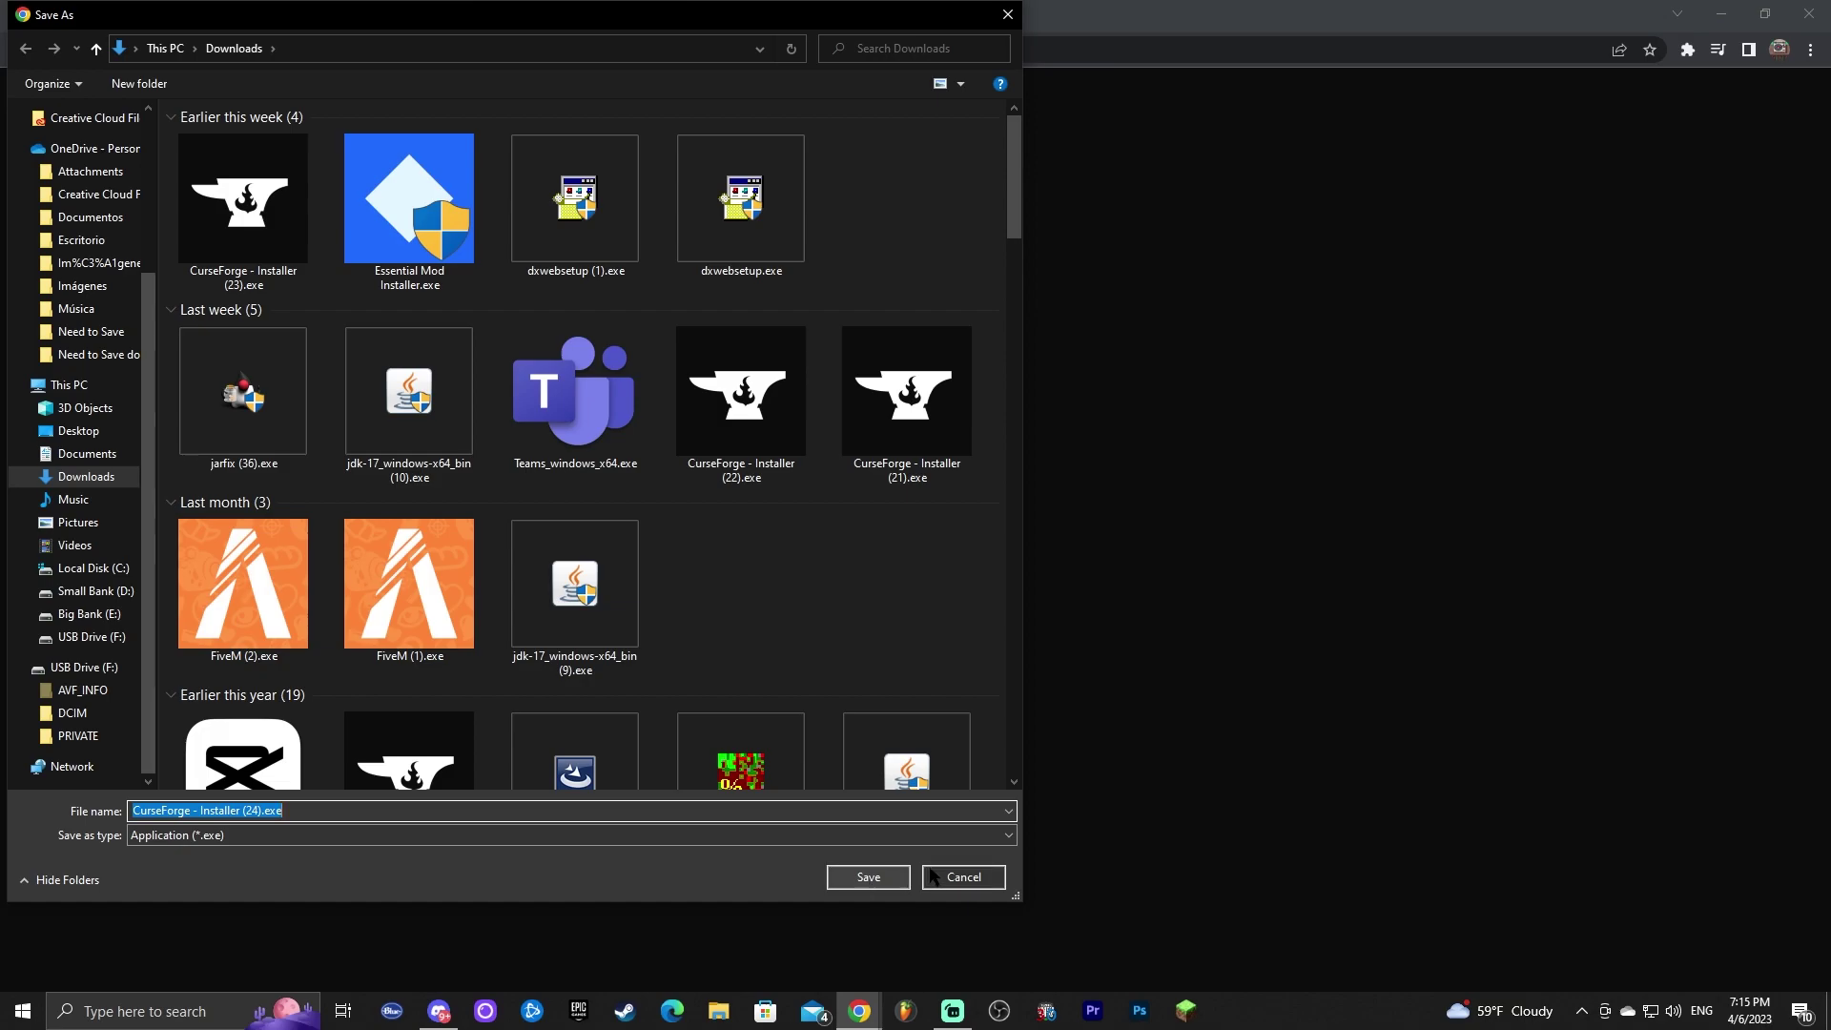
left_click(886, 881)
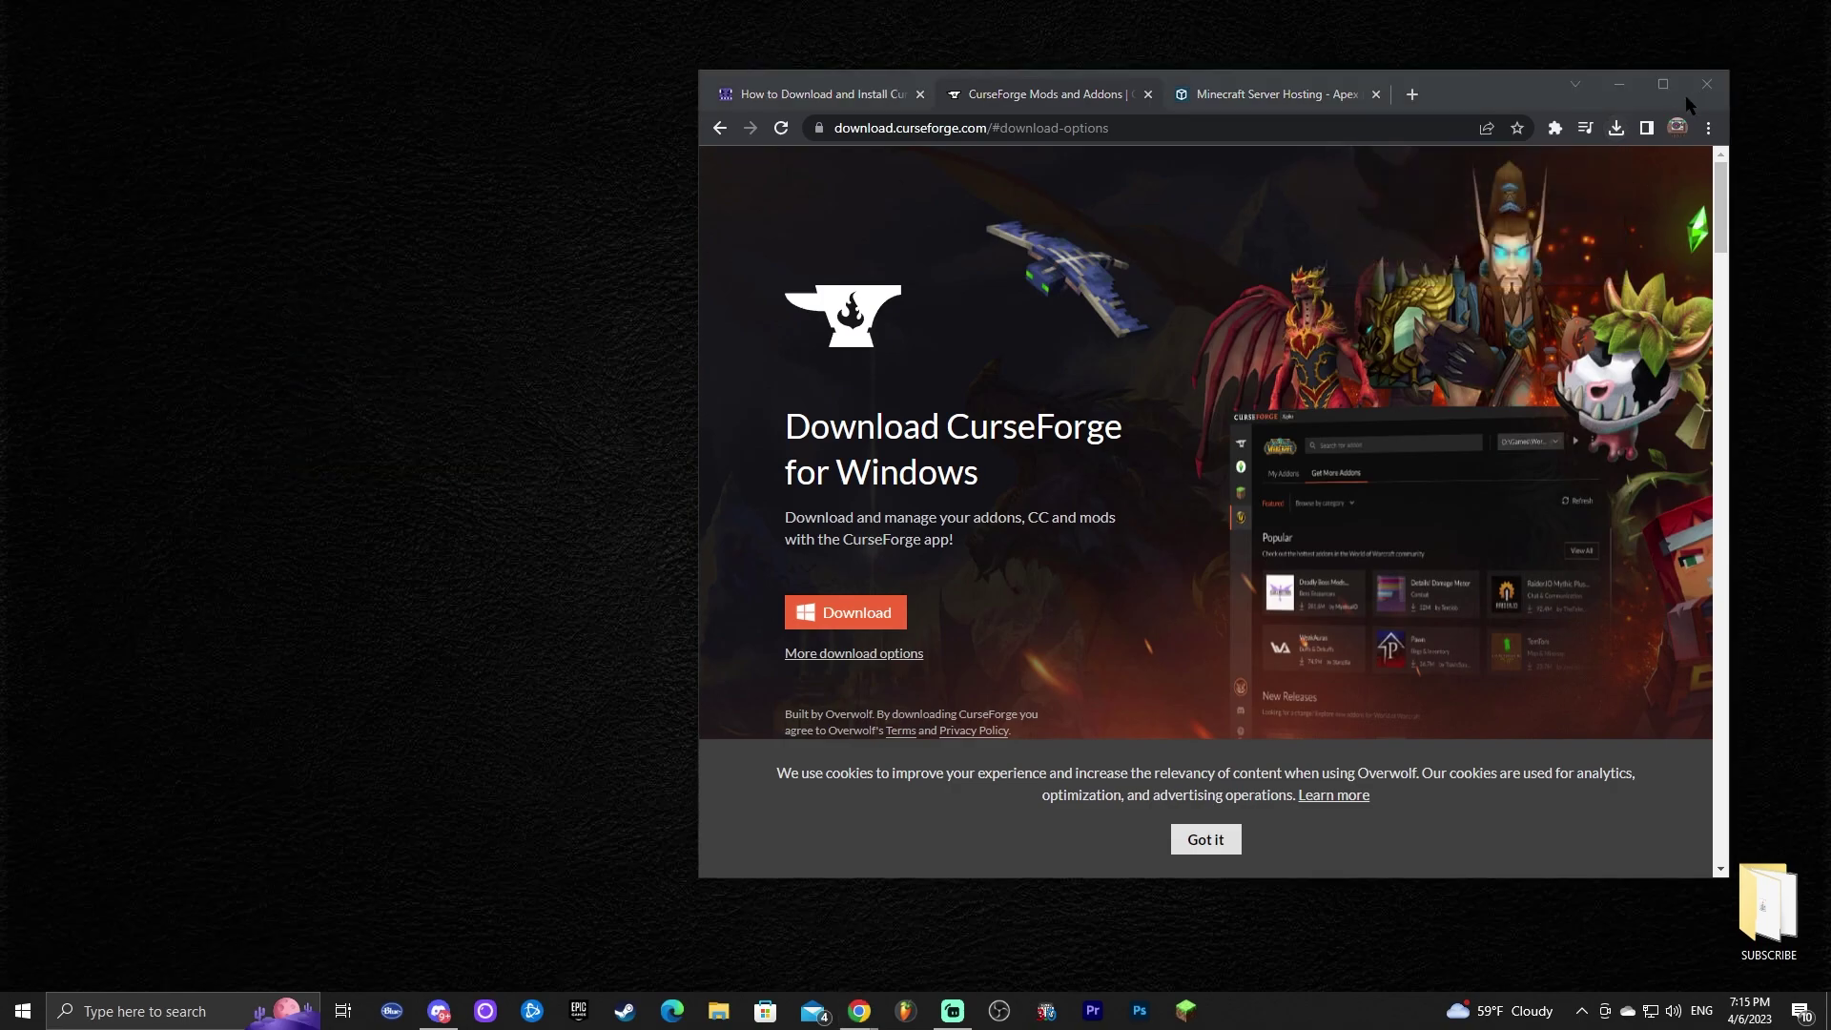
left_click(1615, 127)
left_click_drag(1454, 214, 453, 210)
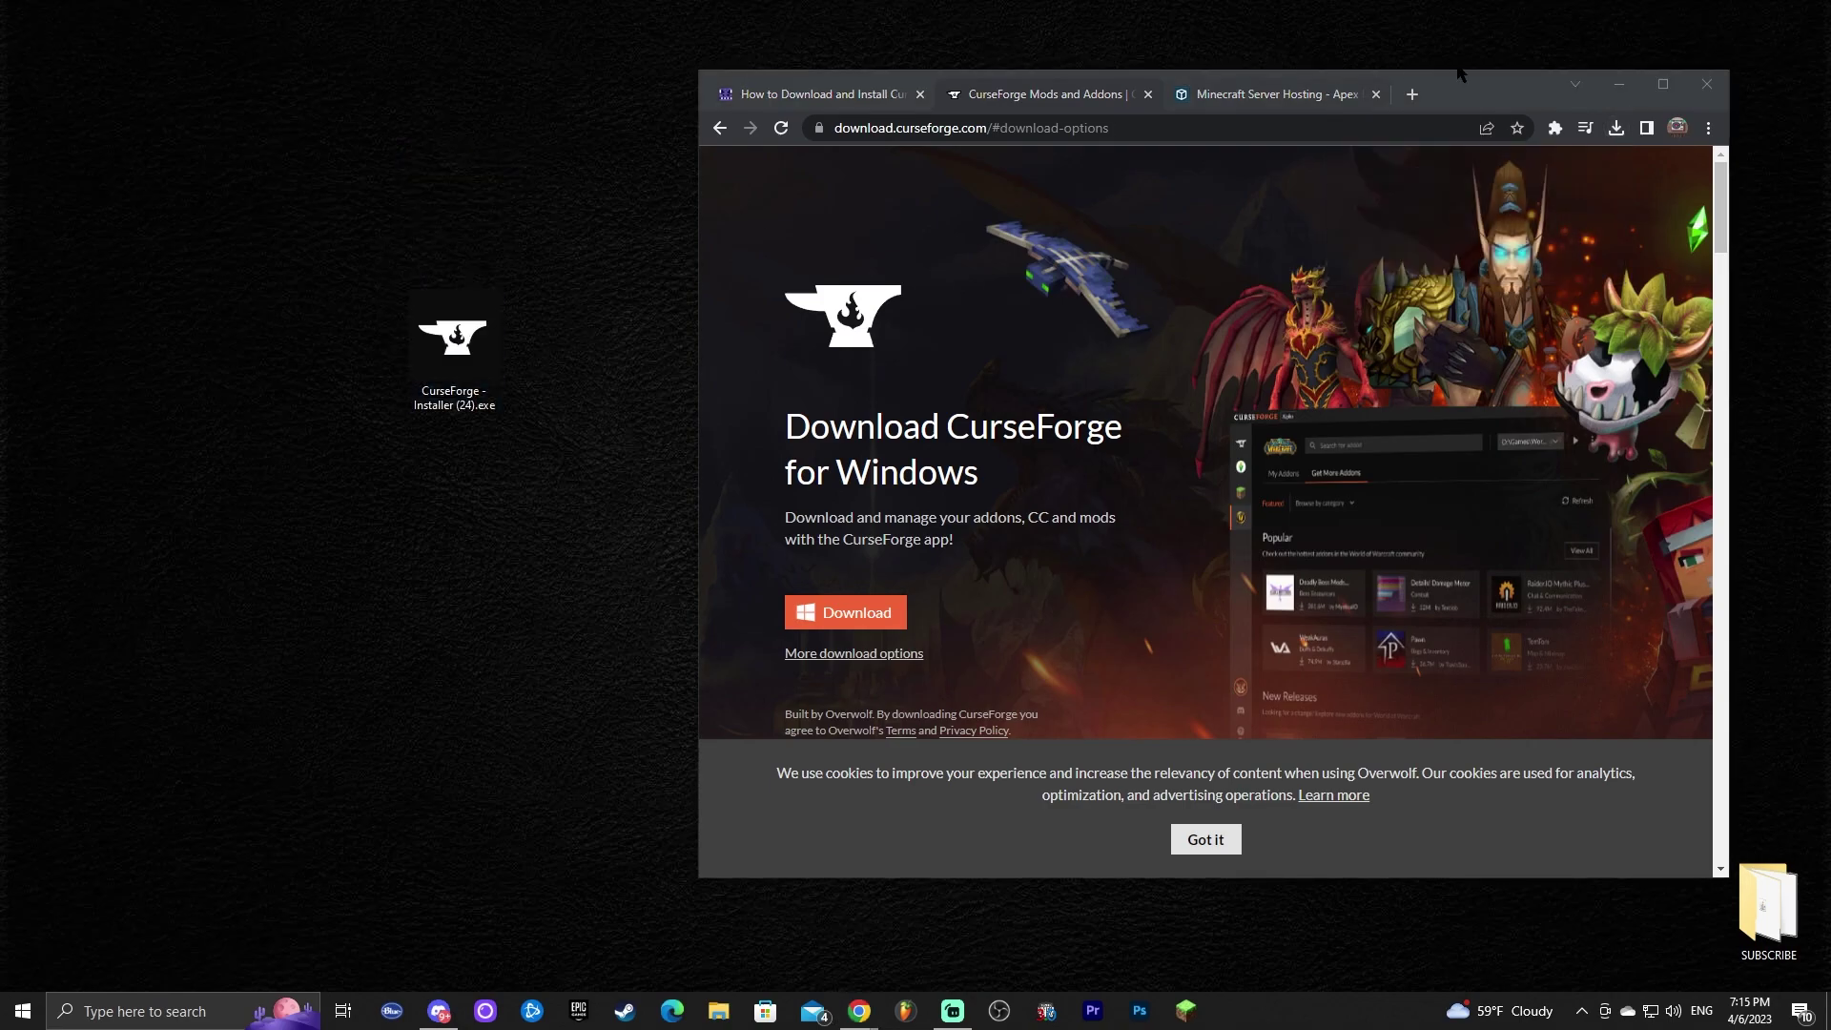
left_click(1619, 85)
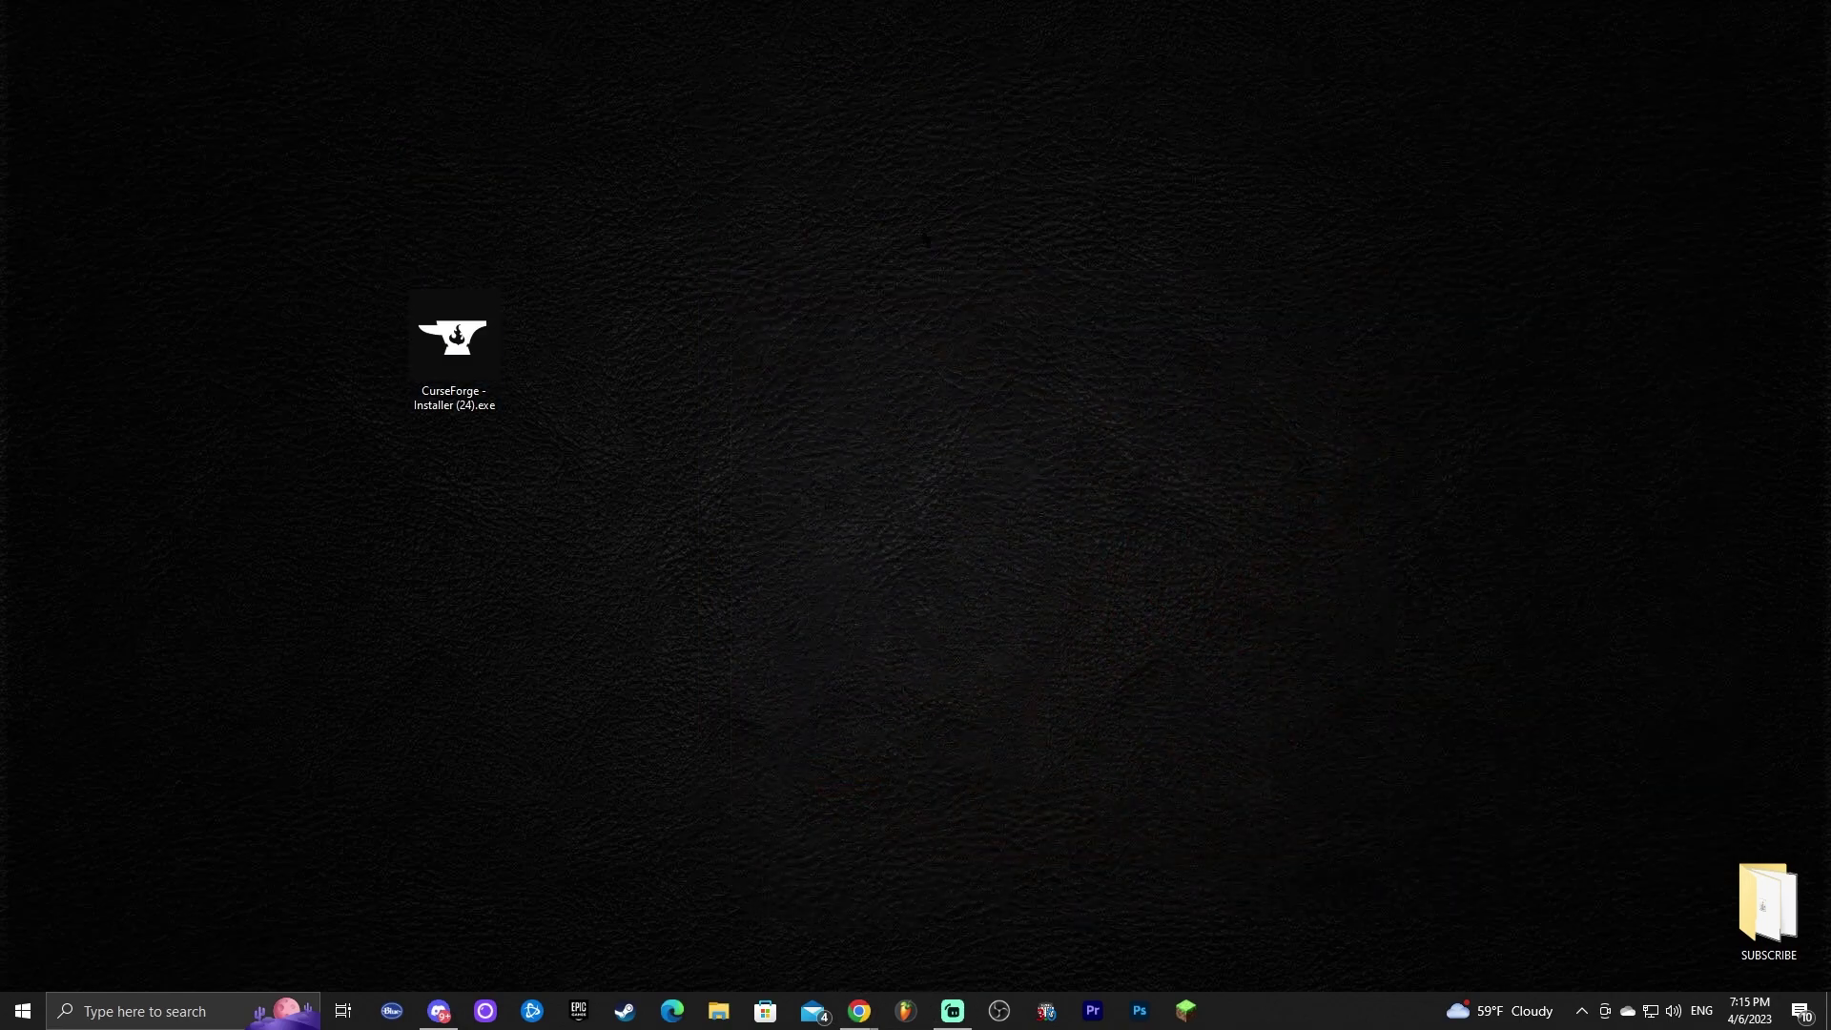
Step: Run the CurseForge installer from the desktop and continue with English as the setup language
double_click(454, 339)
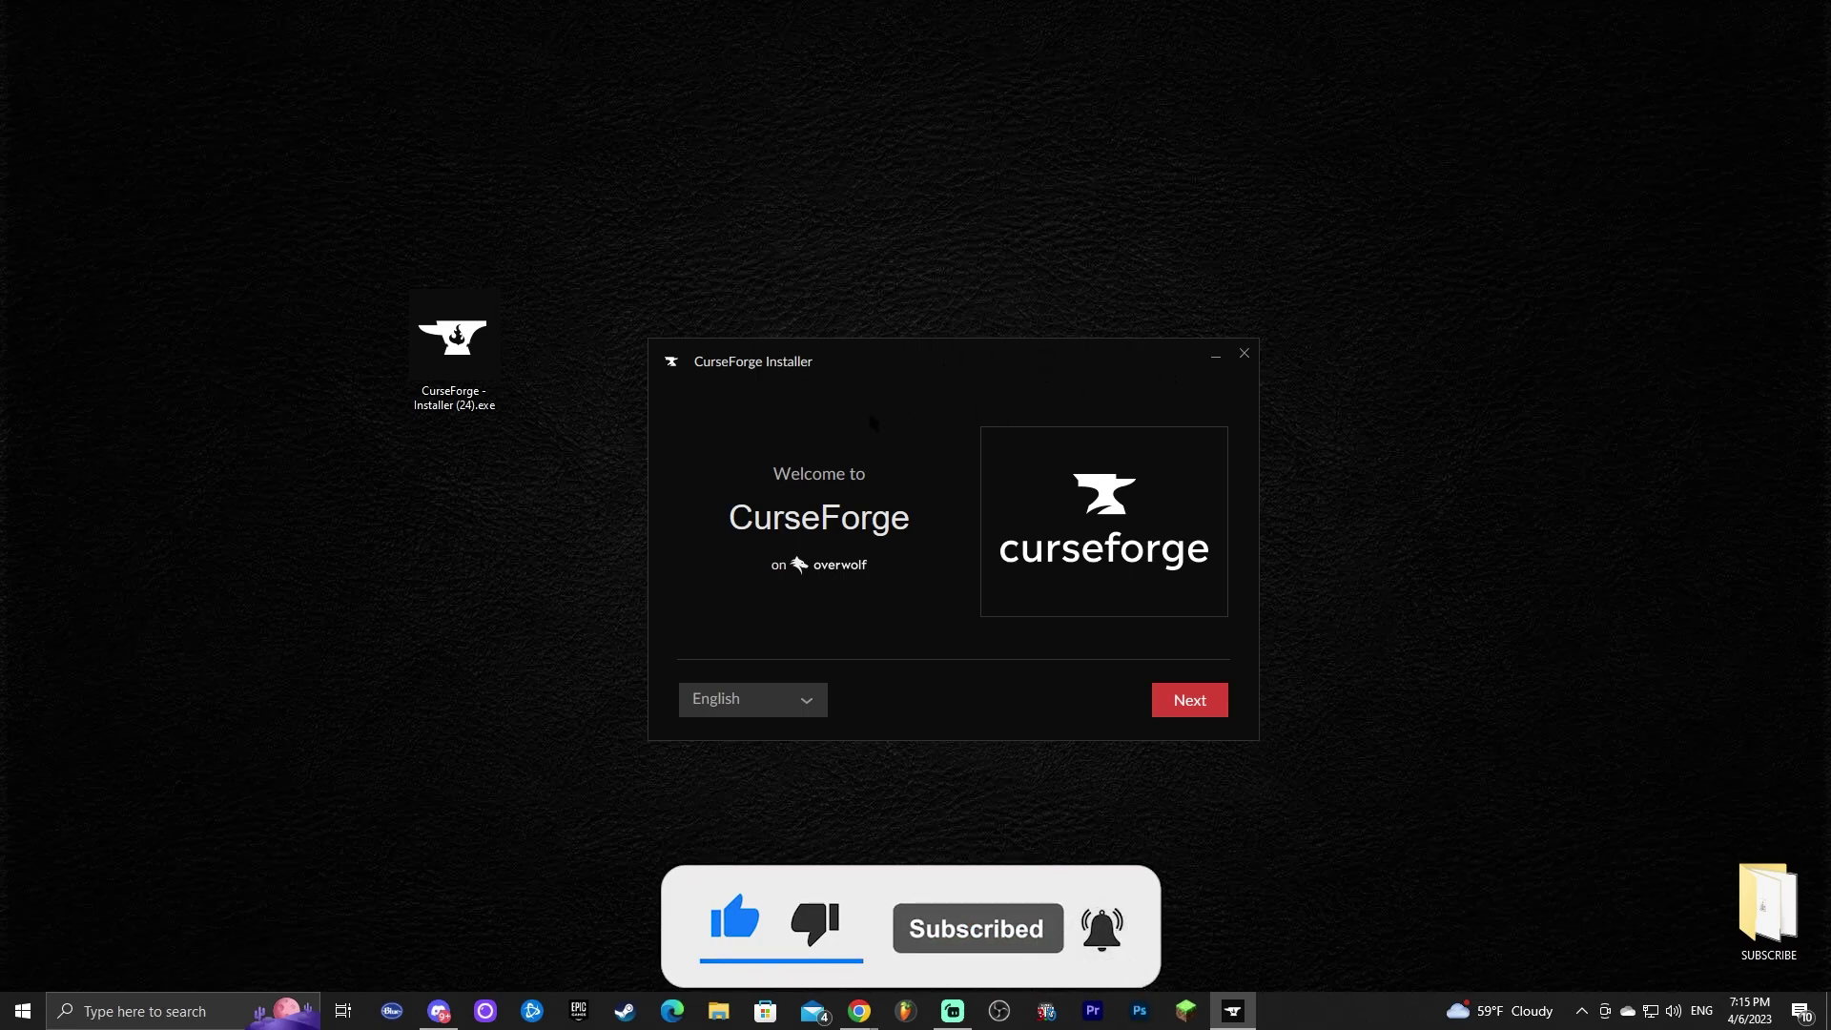
left_click(806, 700)
left_click(775, 702)
left_click(804, 706)
left_click(935, 699)
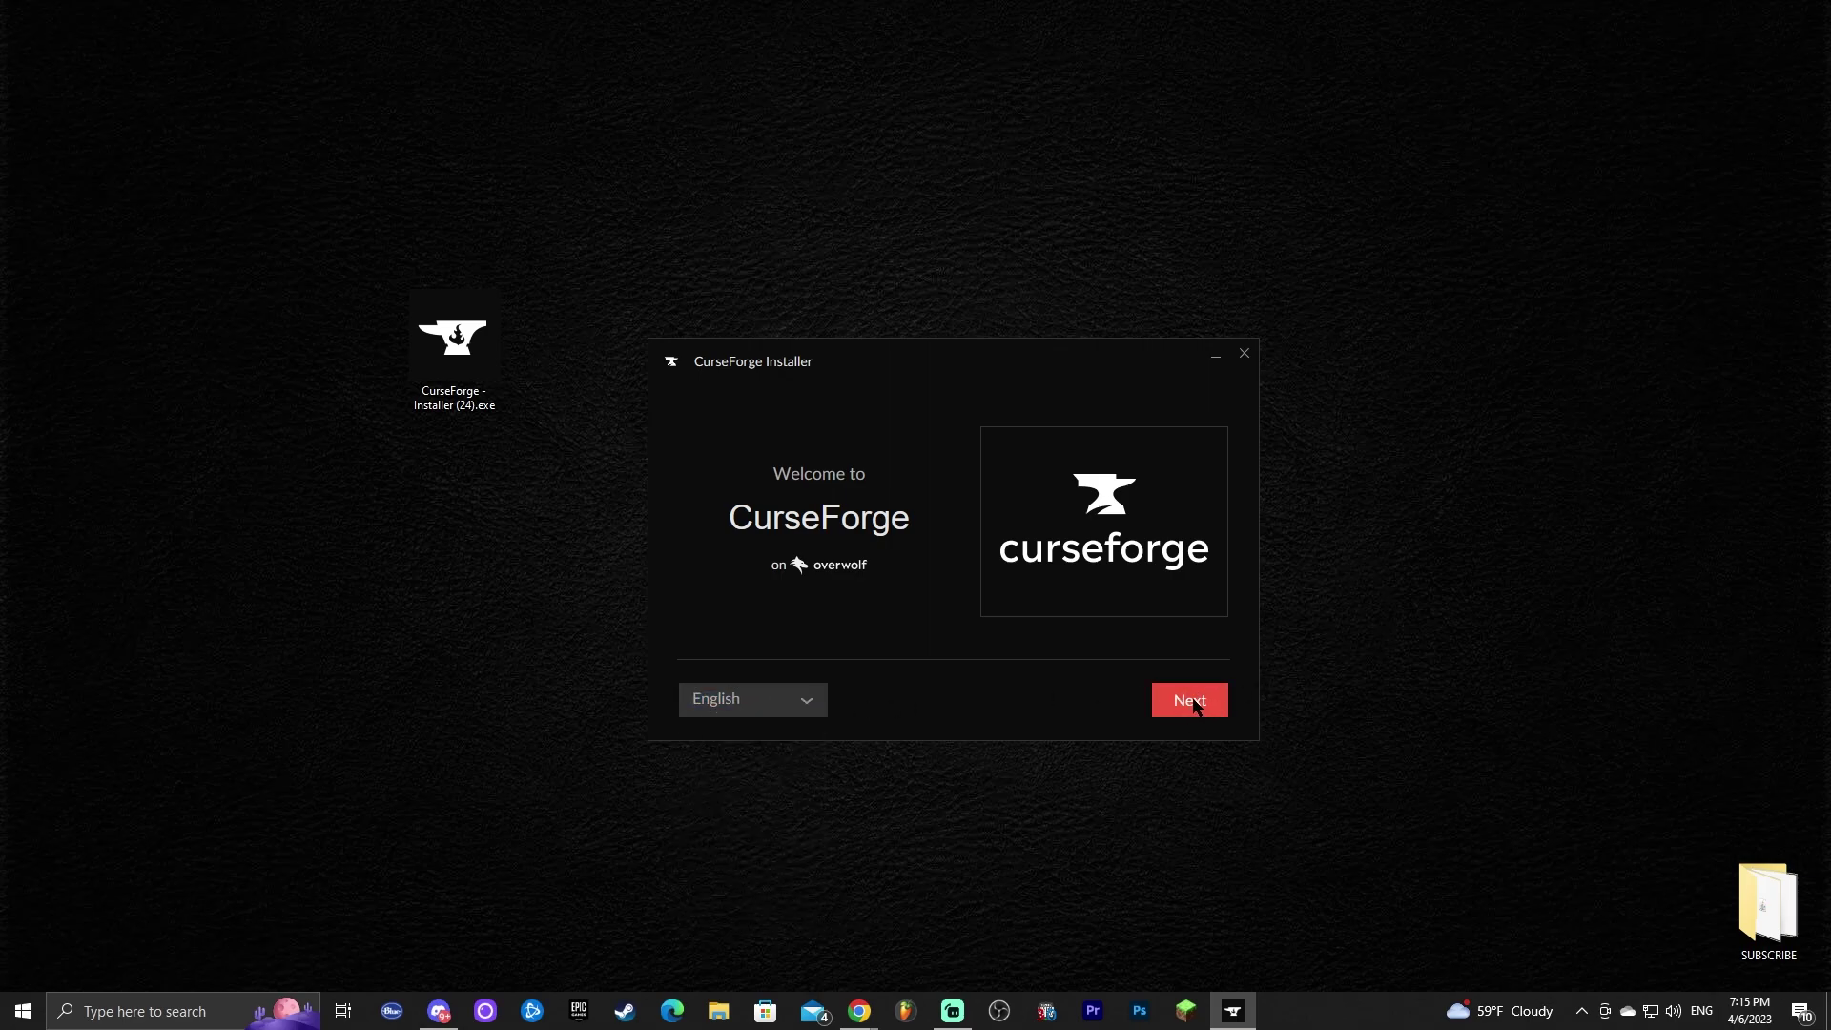
left_click(1194, 705)
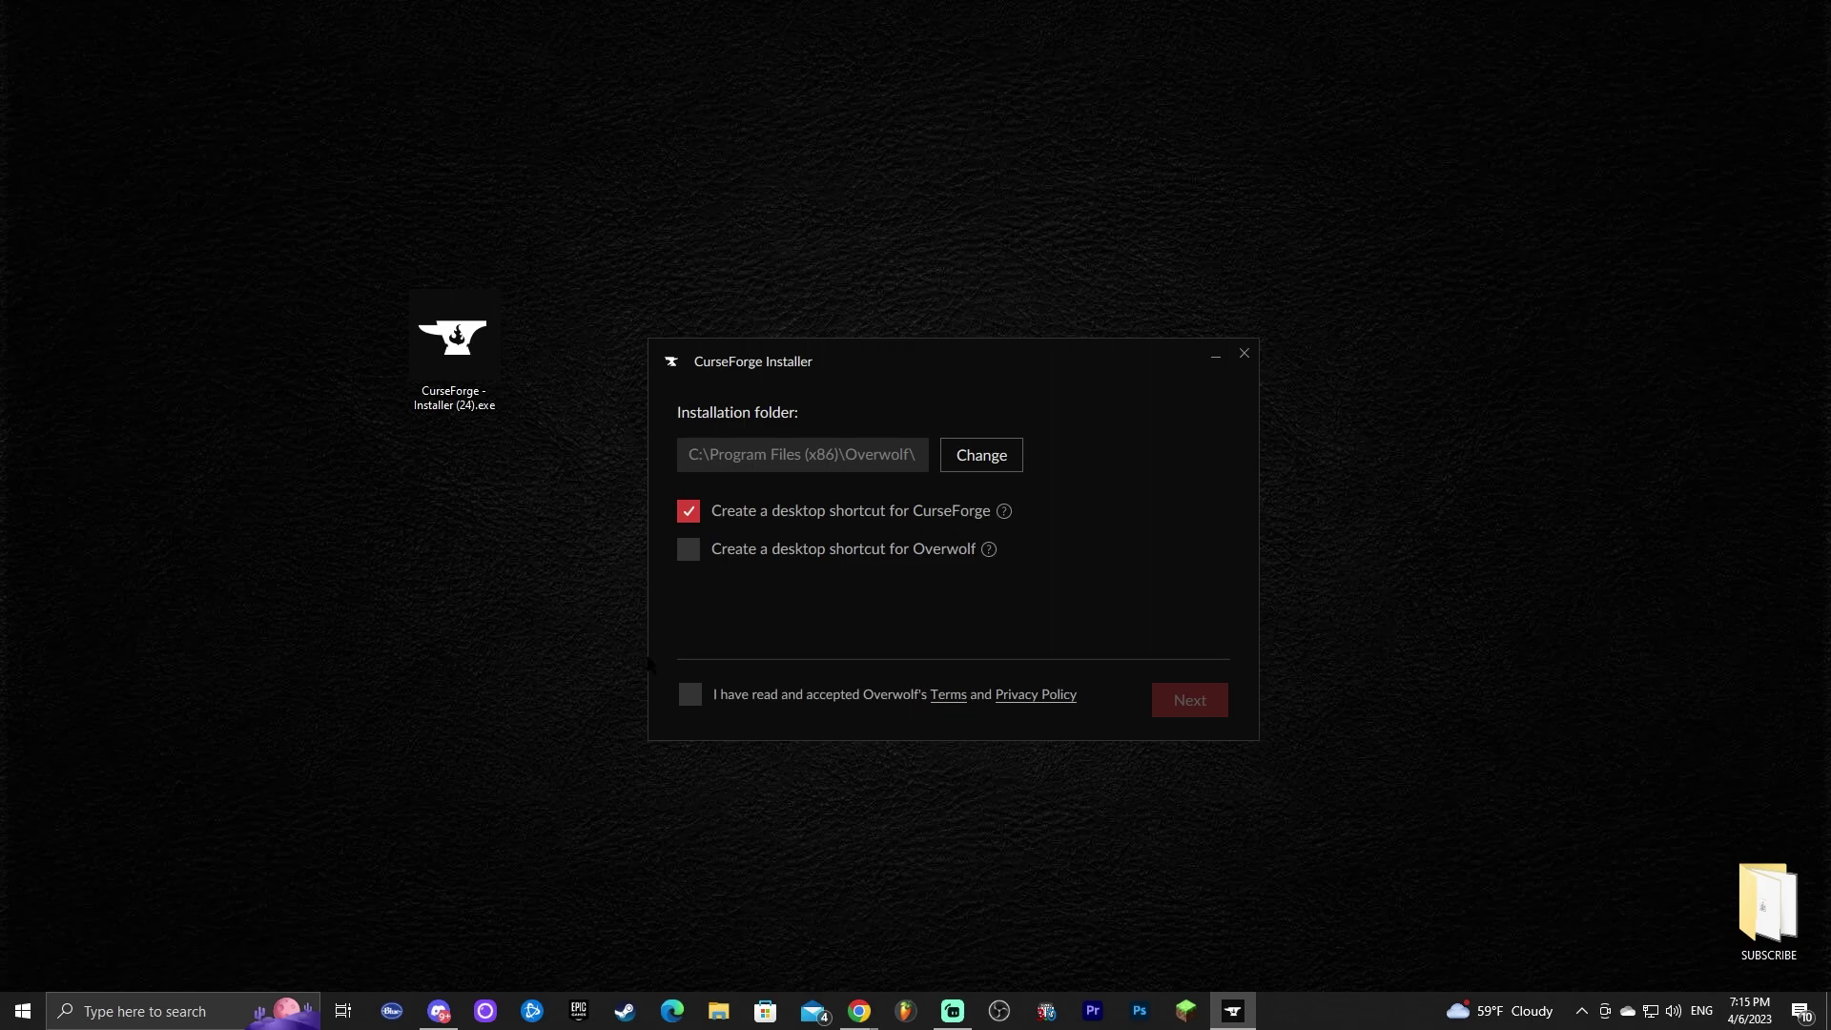
Step: Accept Overwolf's terms and privacy policy and install CurseForge without adding the Outplayed app
left_click(689, 695)
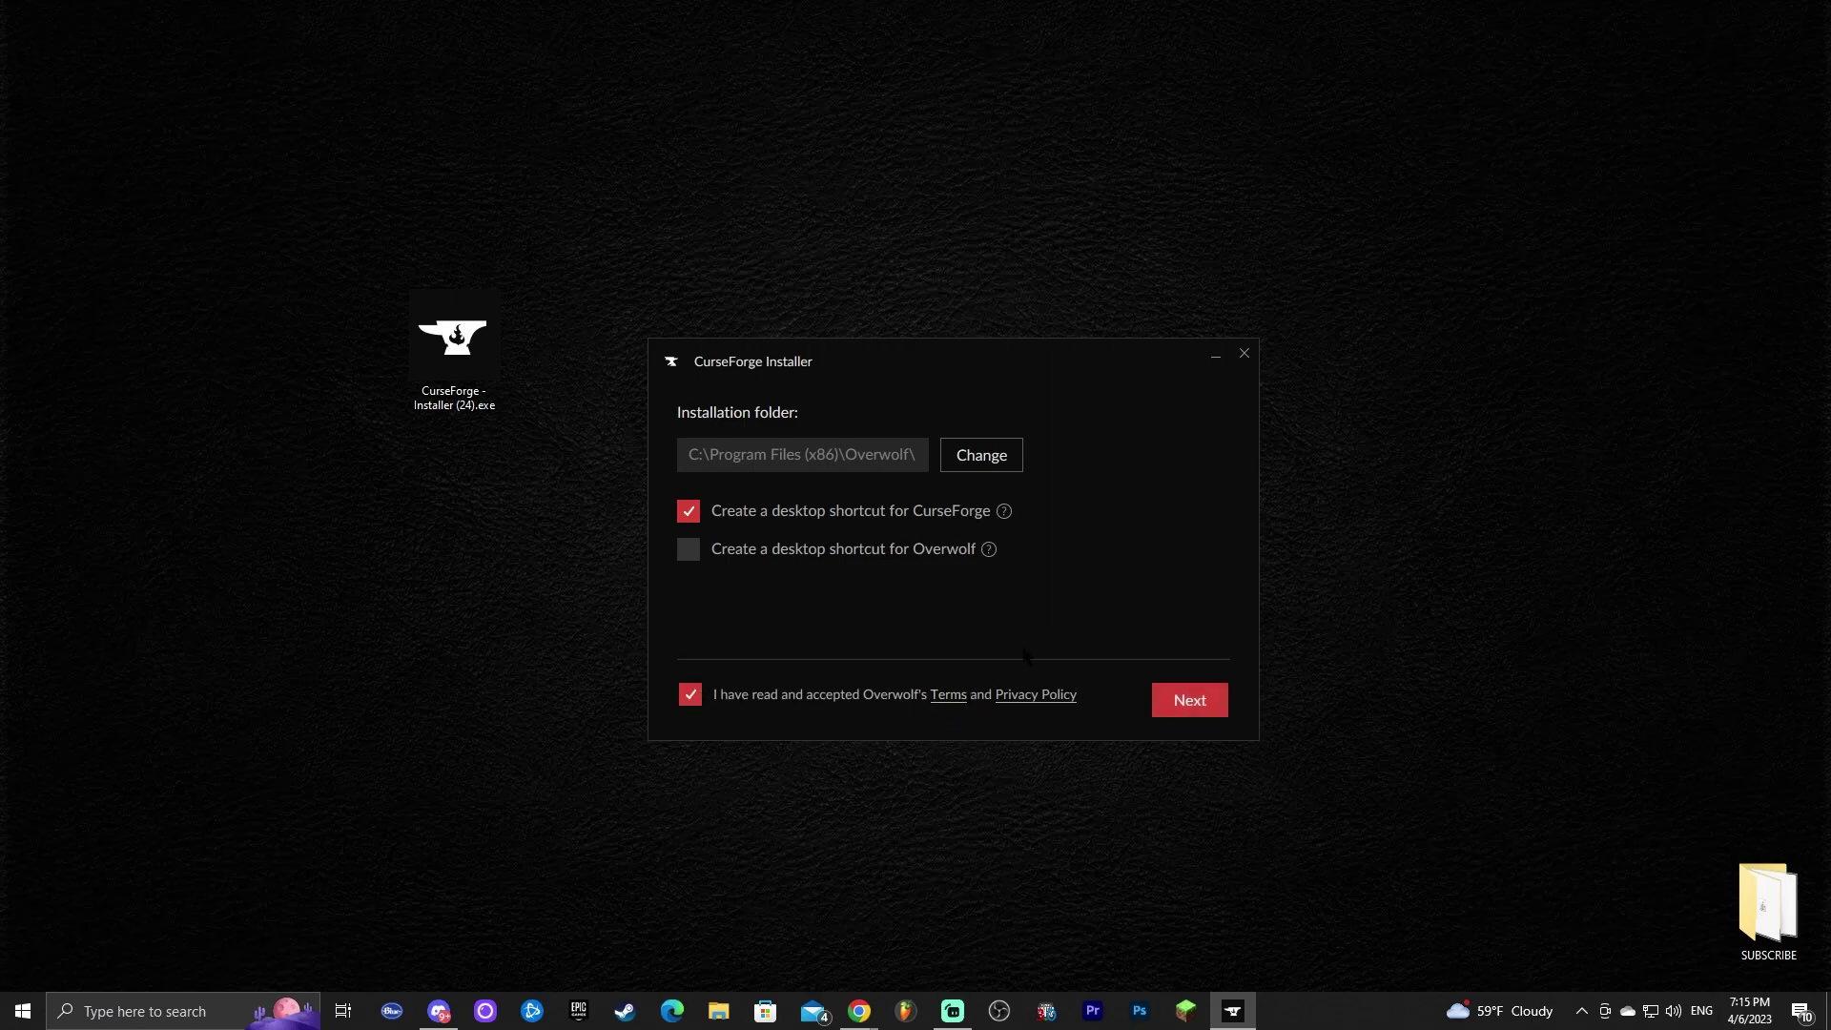
left_click(1205, 704)
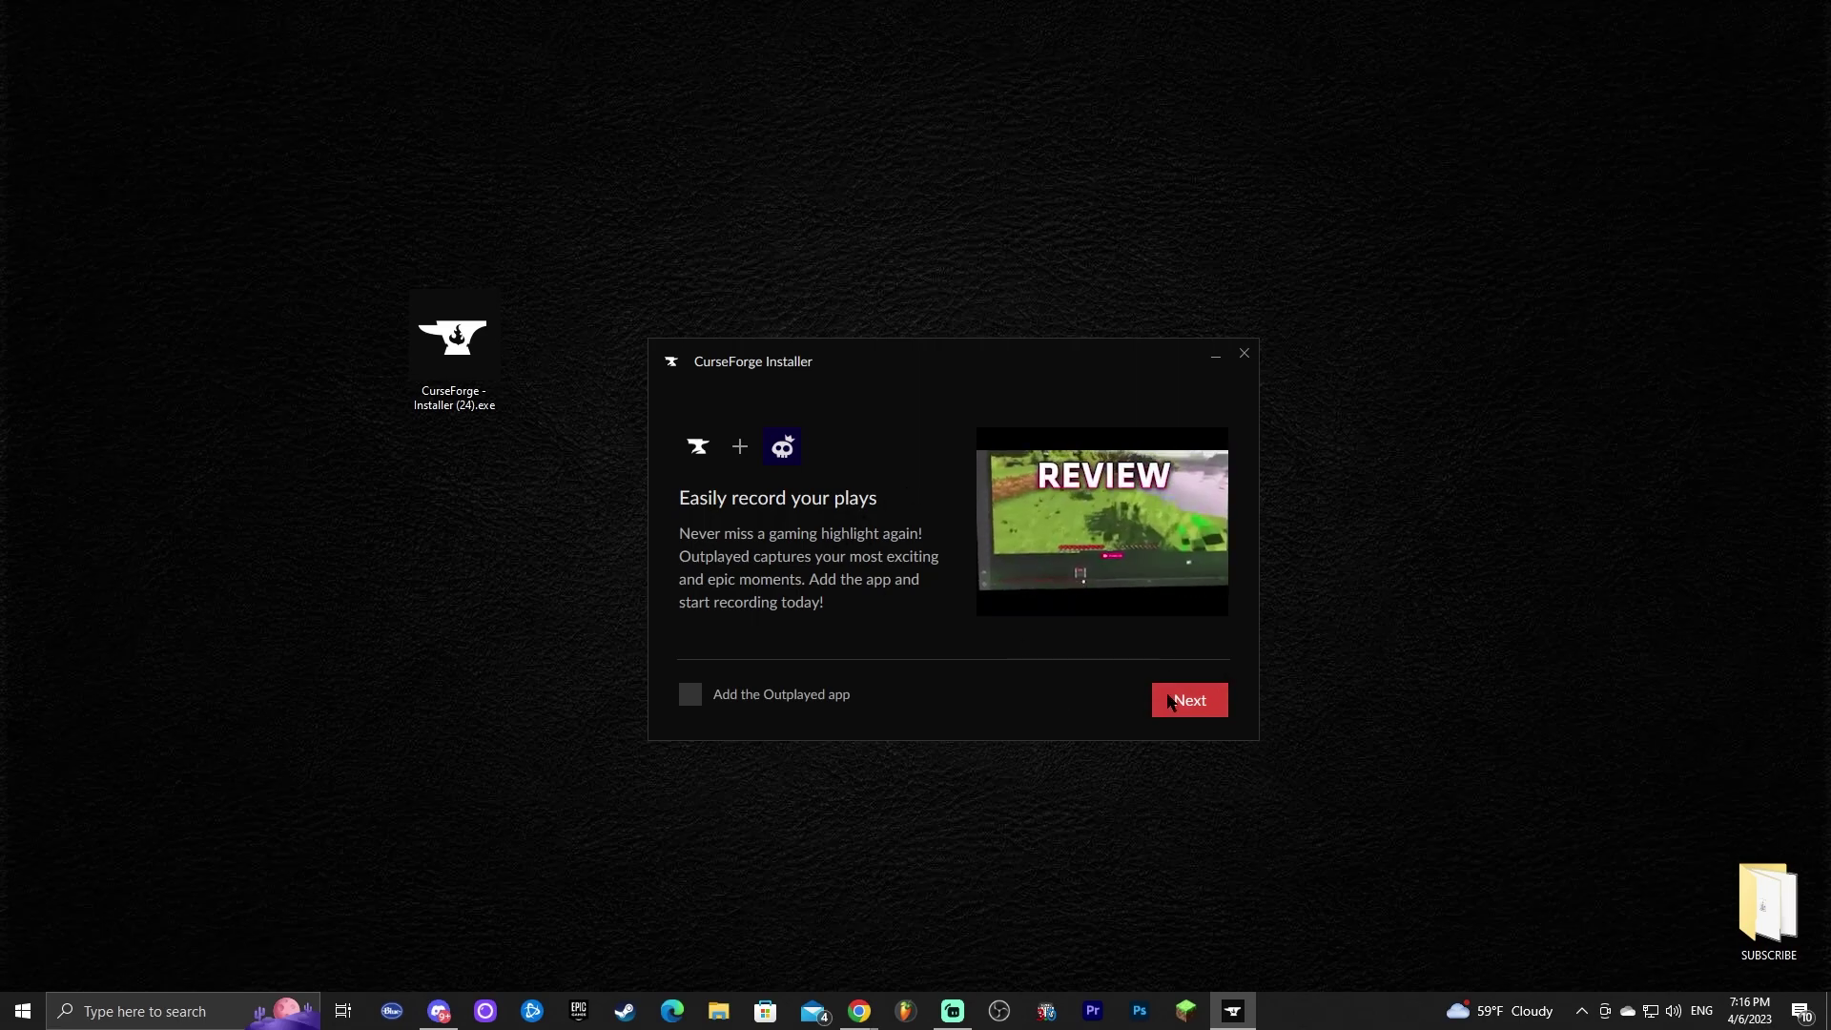
left_click(1202, 703)
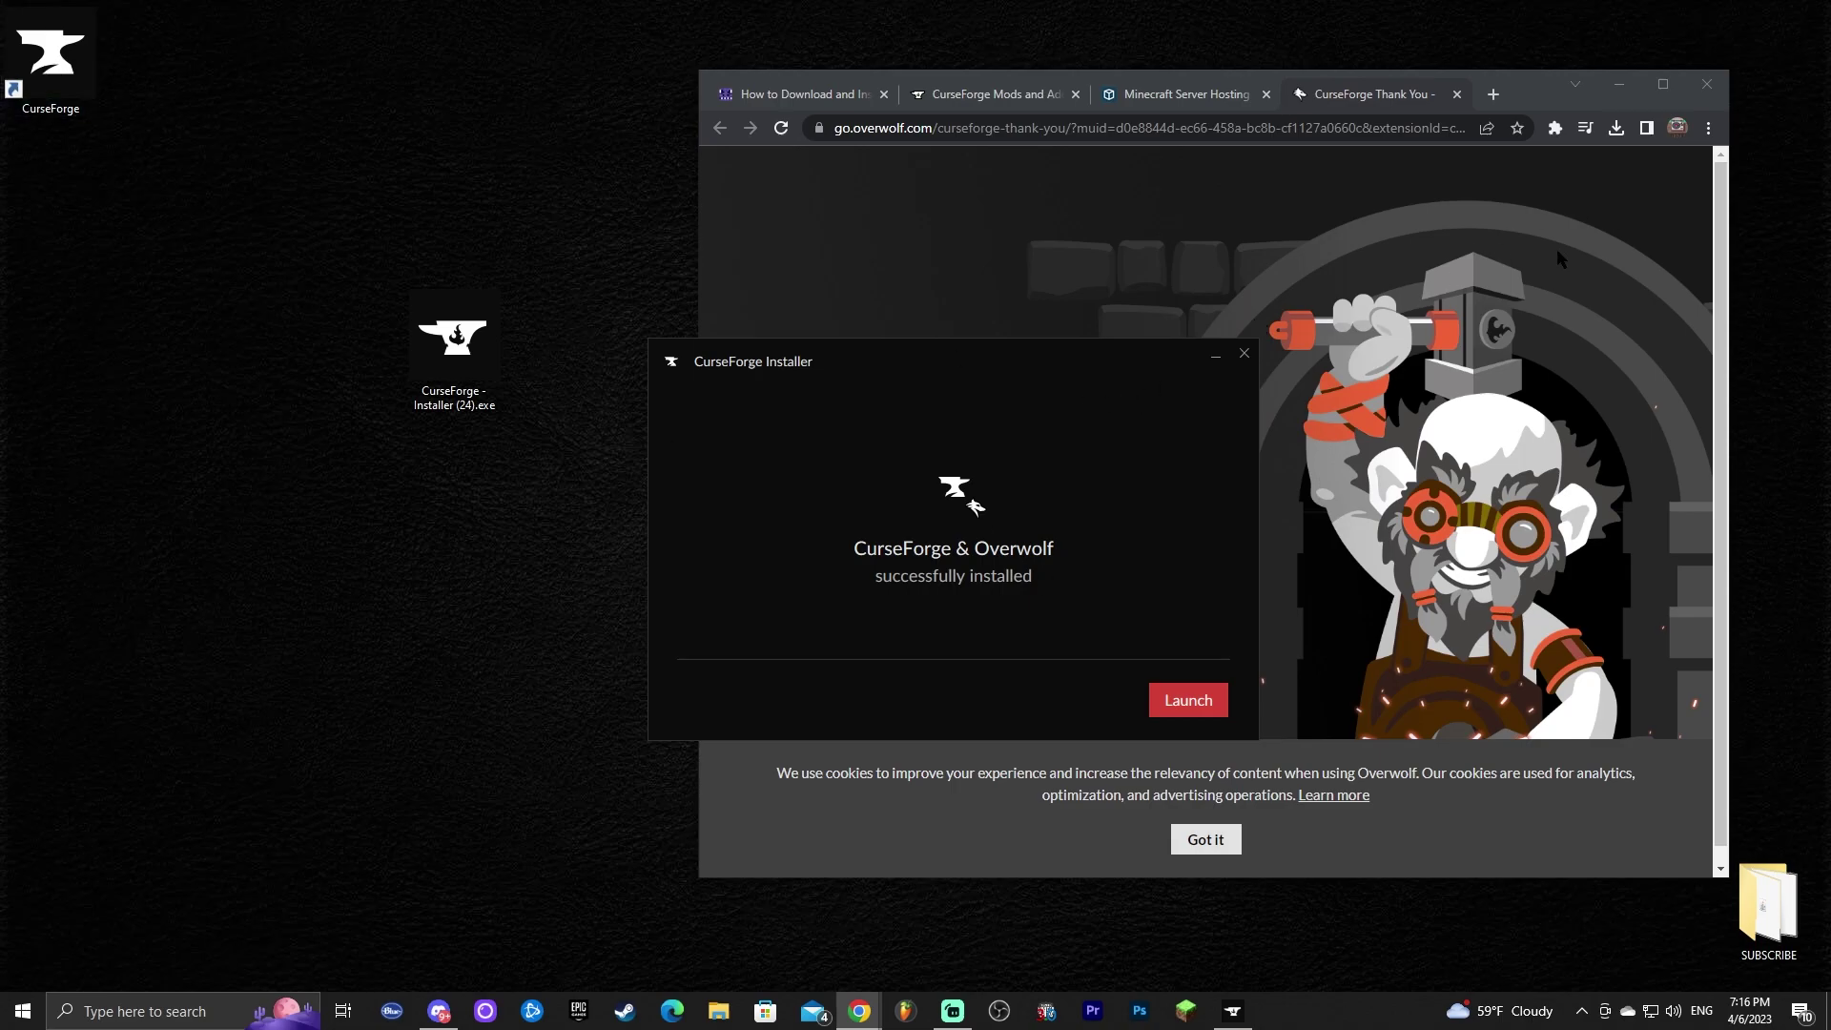
Step: Maximize the browser window and close the CurseForge thank-you page
left_click(1549, 214)
left_click(1662, 84)
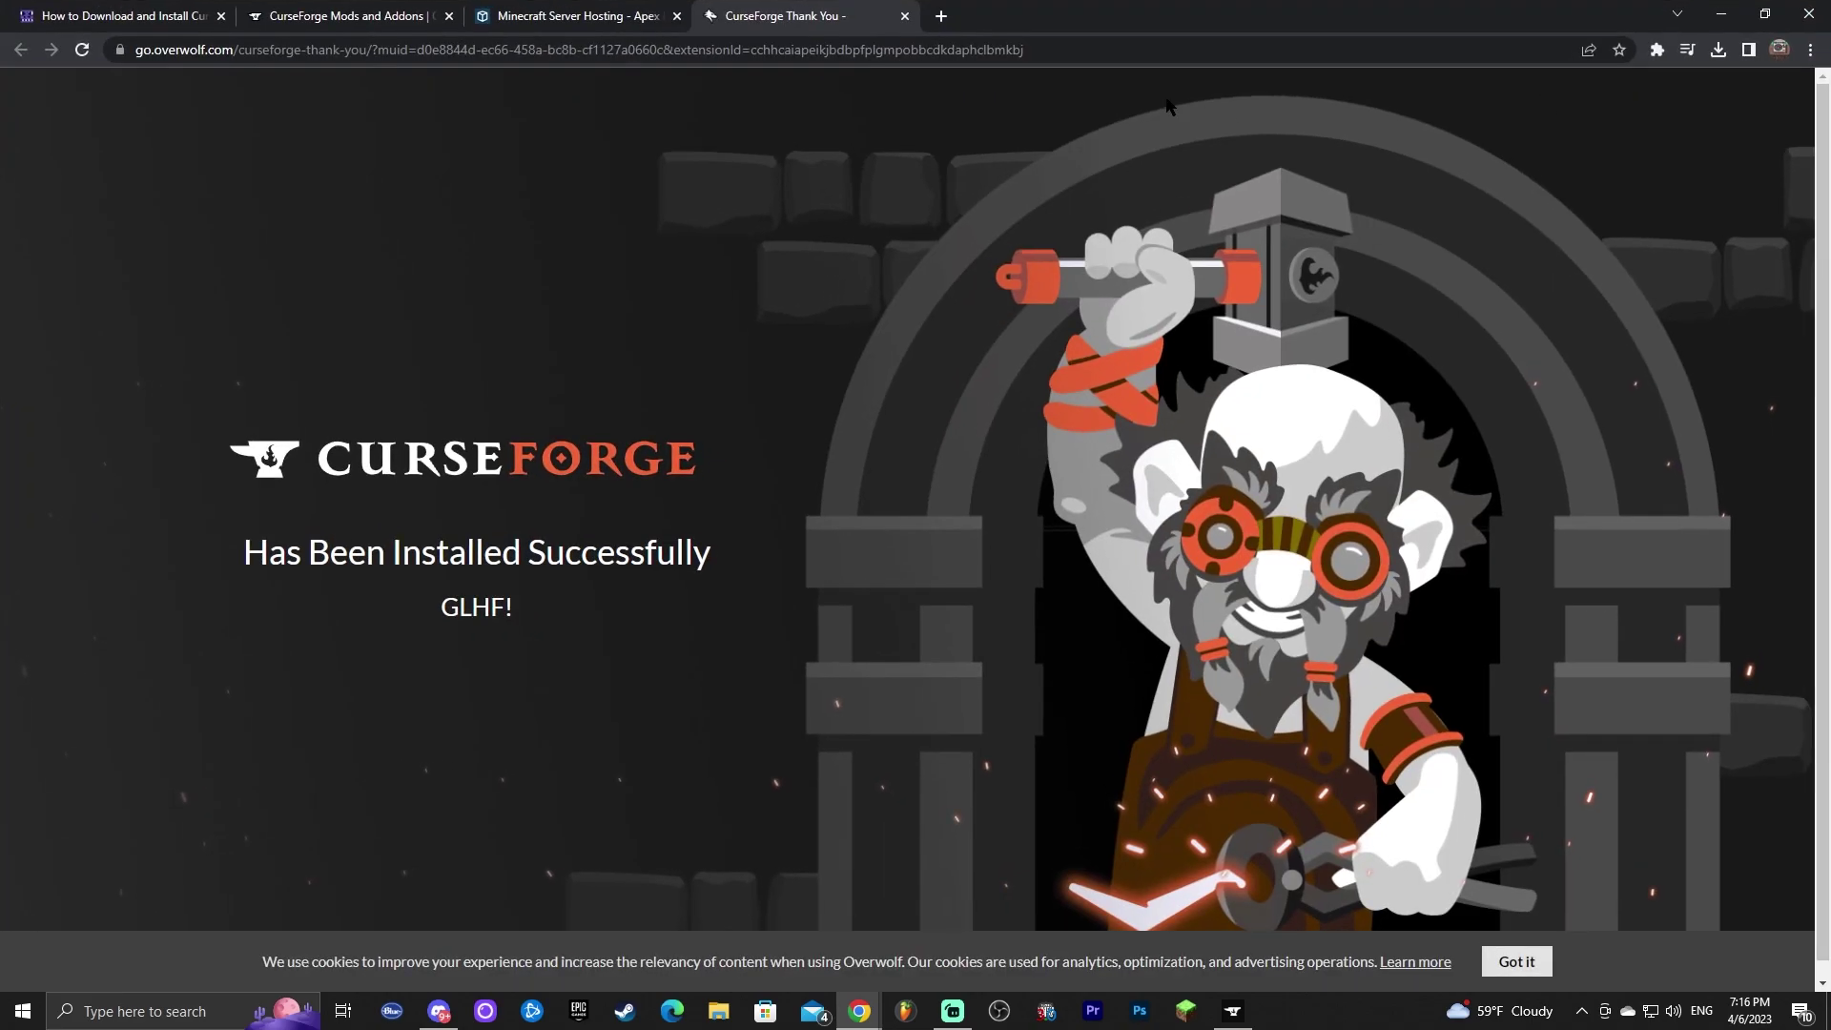
left_click(905, 15)
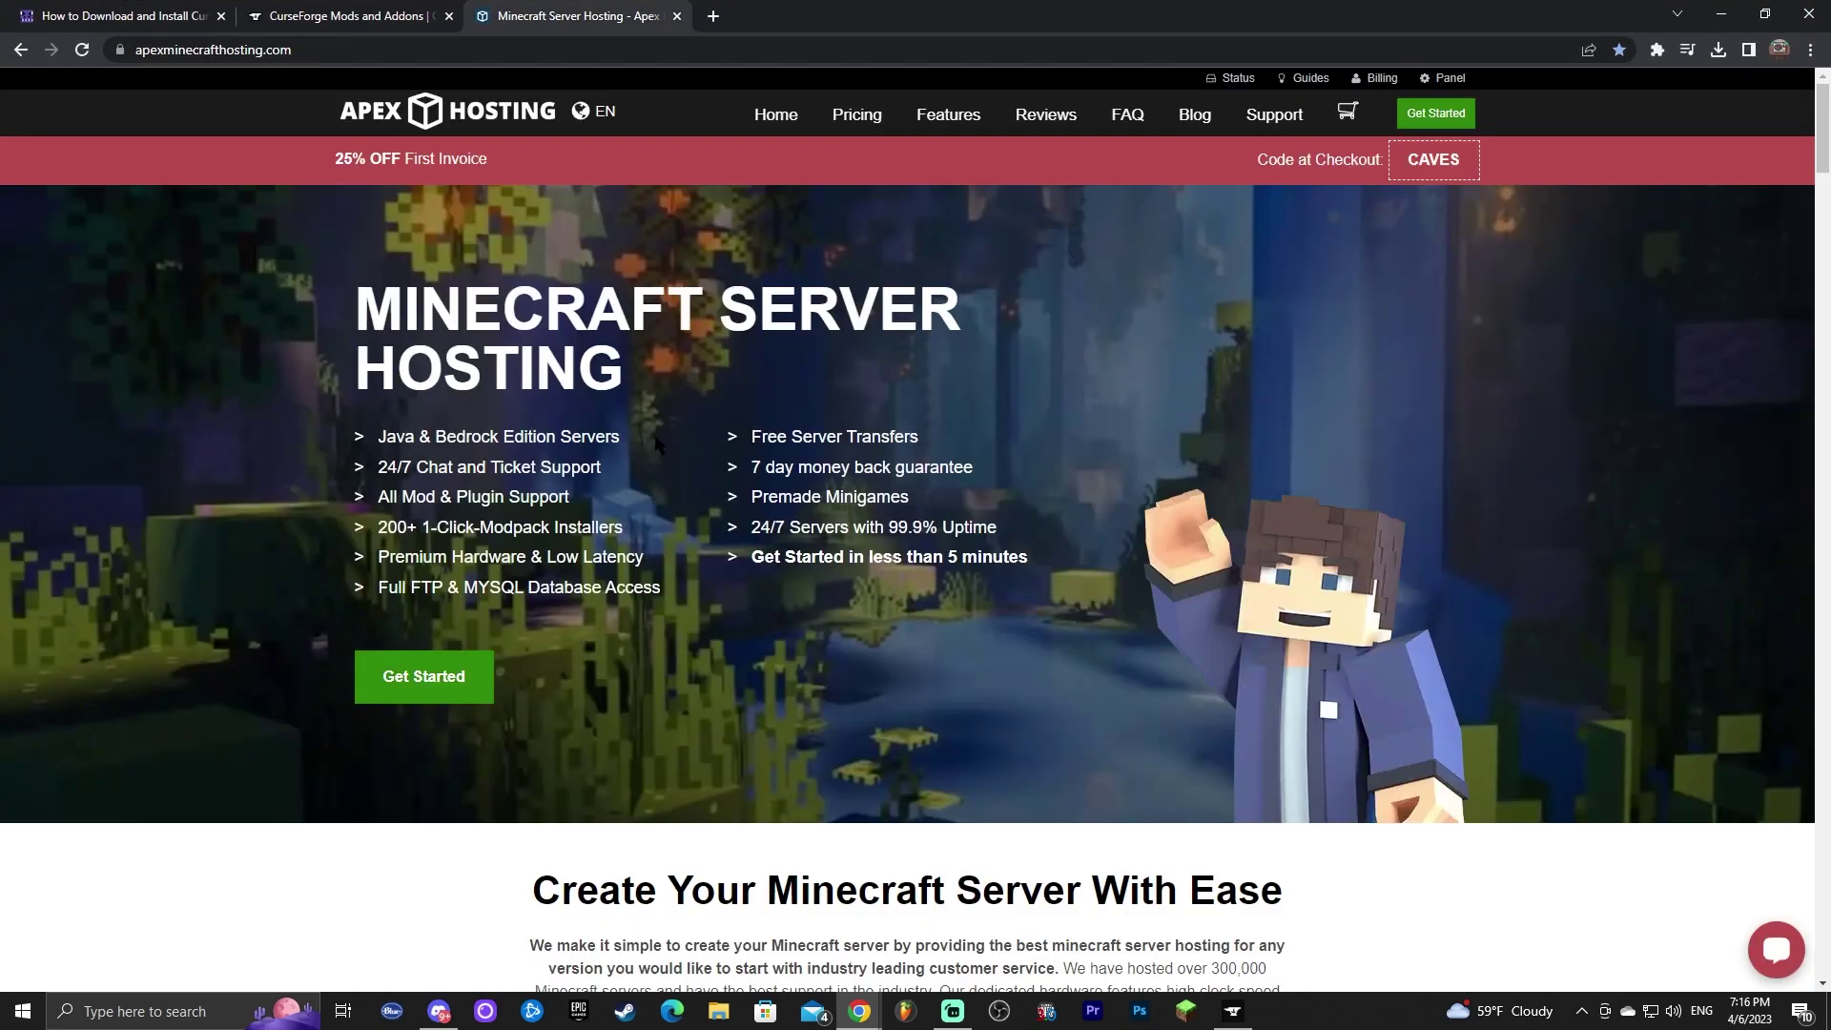
Step: Look through the Apex Hosting page for its Minecraft server features and discount offer, and minimize the browser
scroll(1604, 461, "down", 20)
scroll(1605, 461, "up", 3)
scroll(1605, 463, "up", 6)
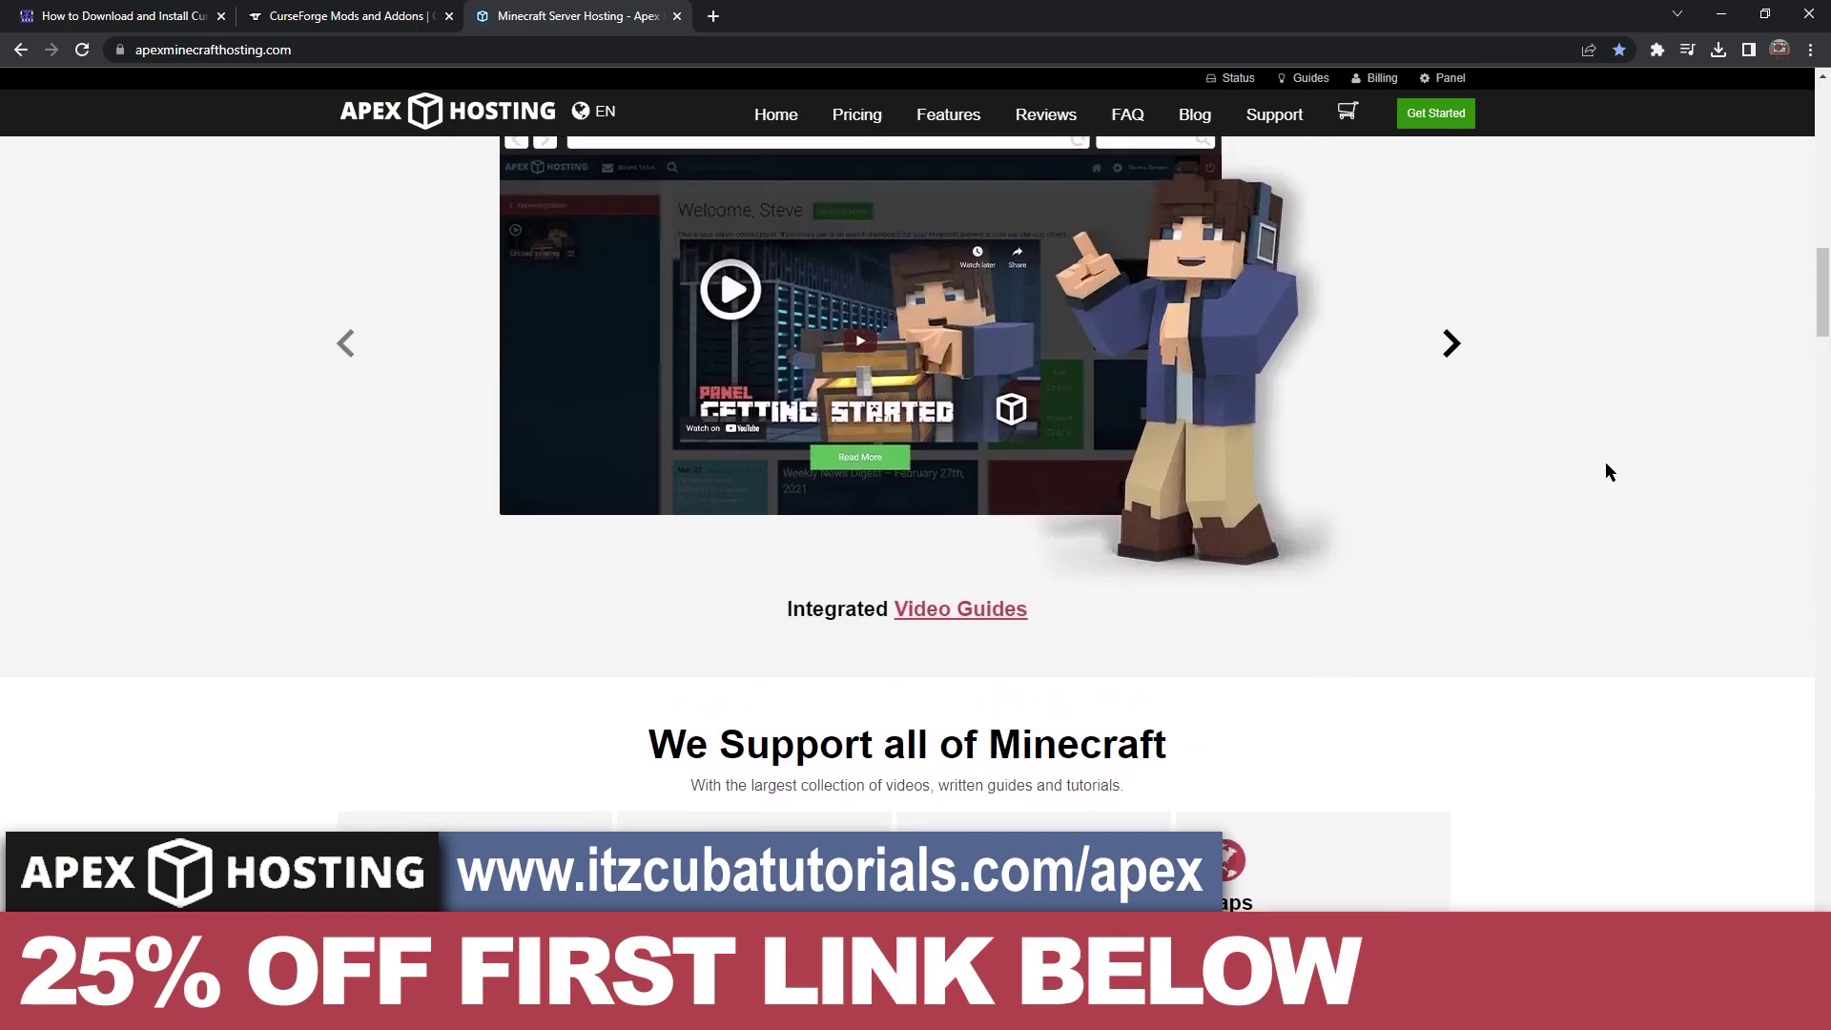
scroll(1604, 471, "up", 8)
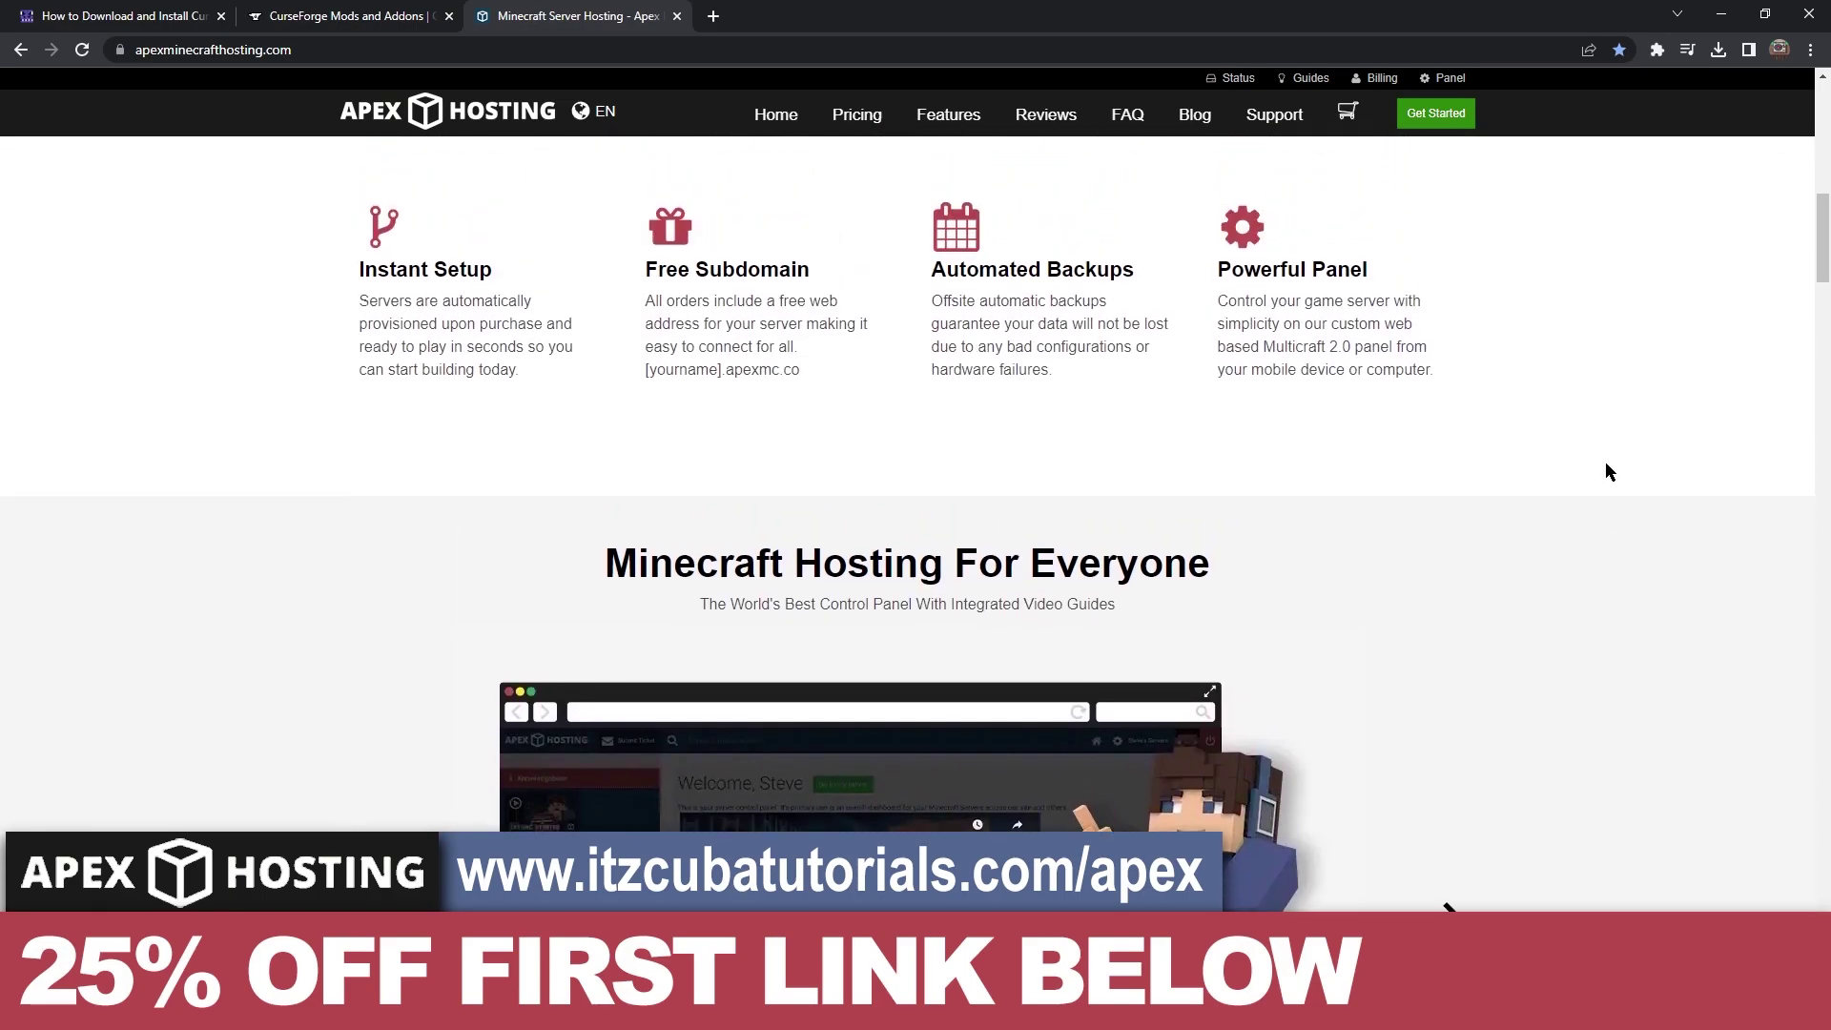
scroll(1591, 454, "up", 5)
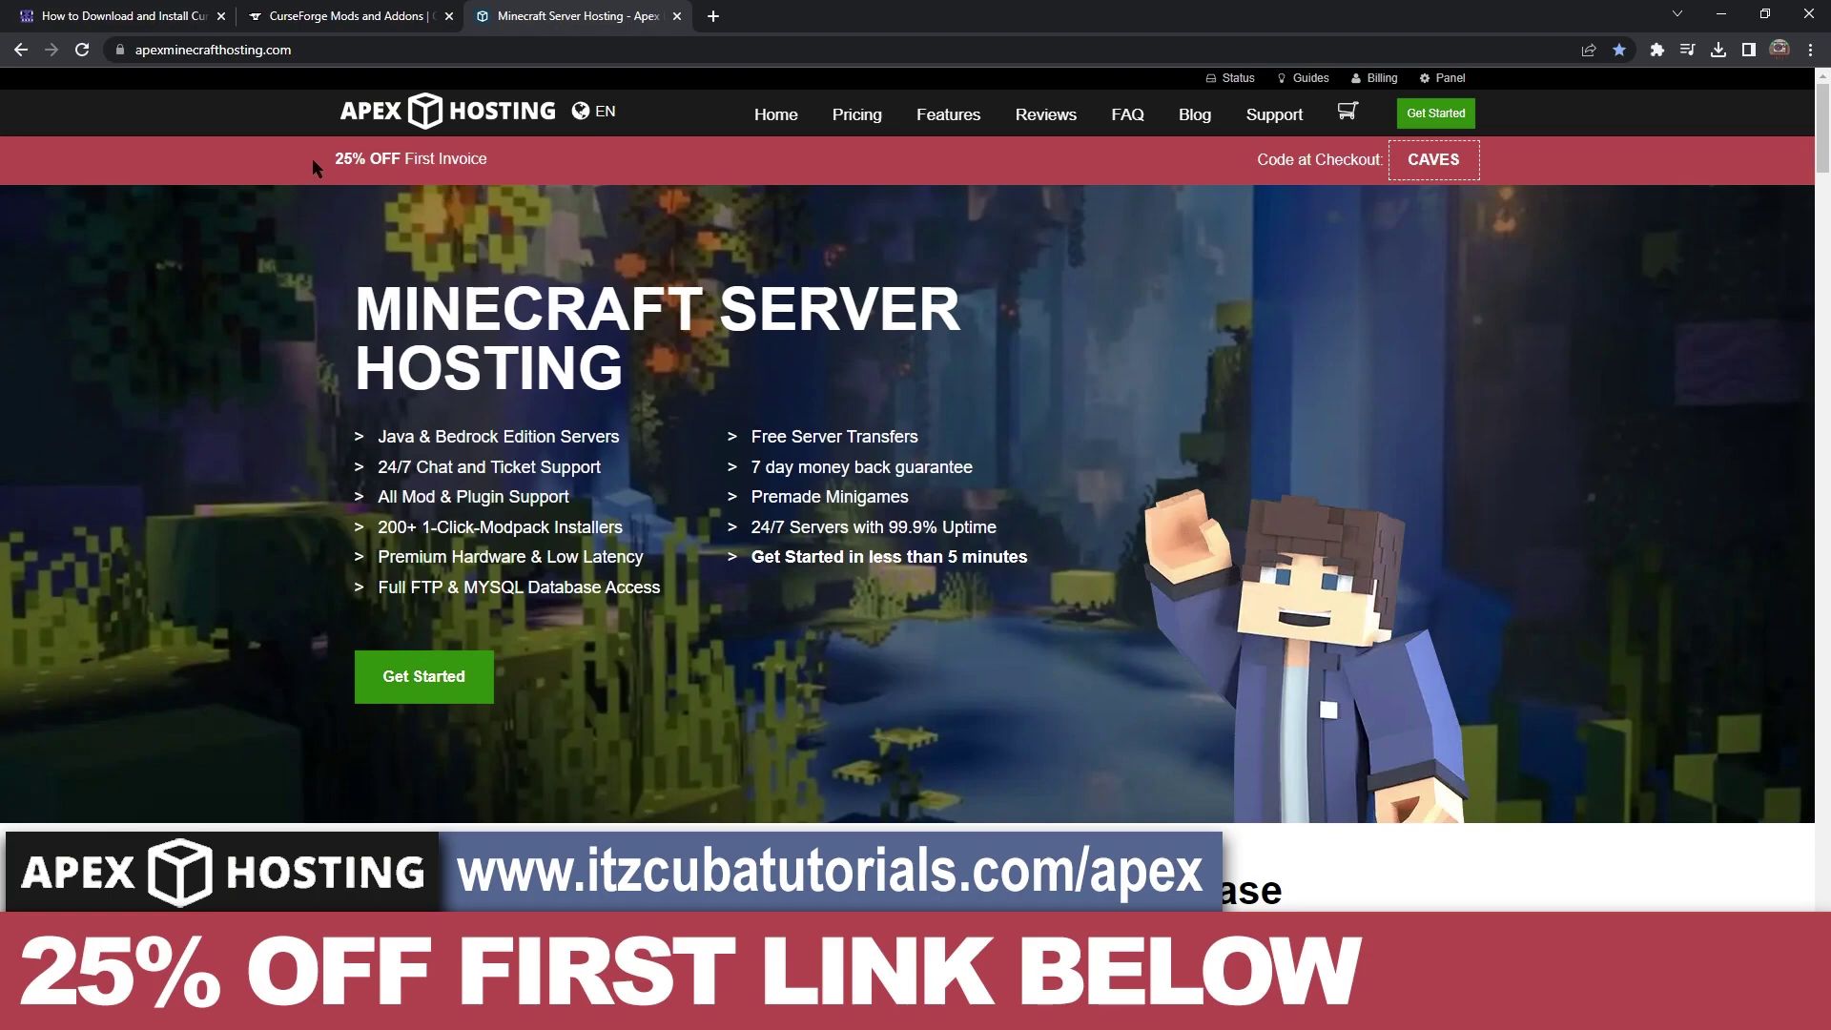
scroll(953, 276, "down", 7)
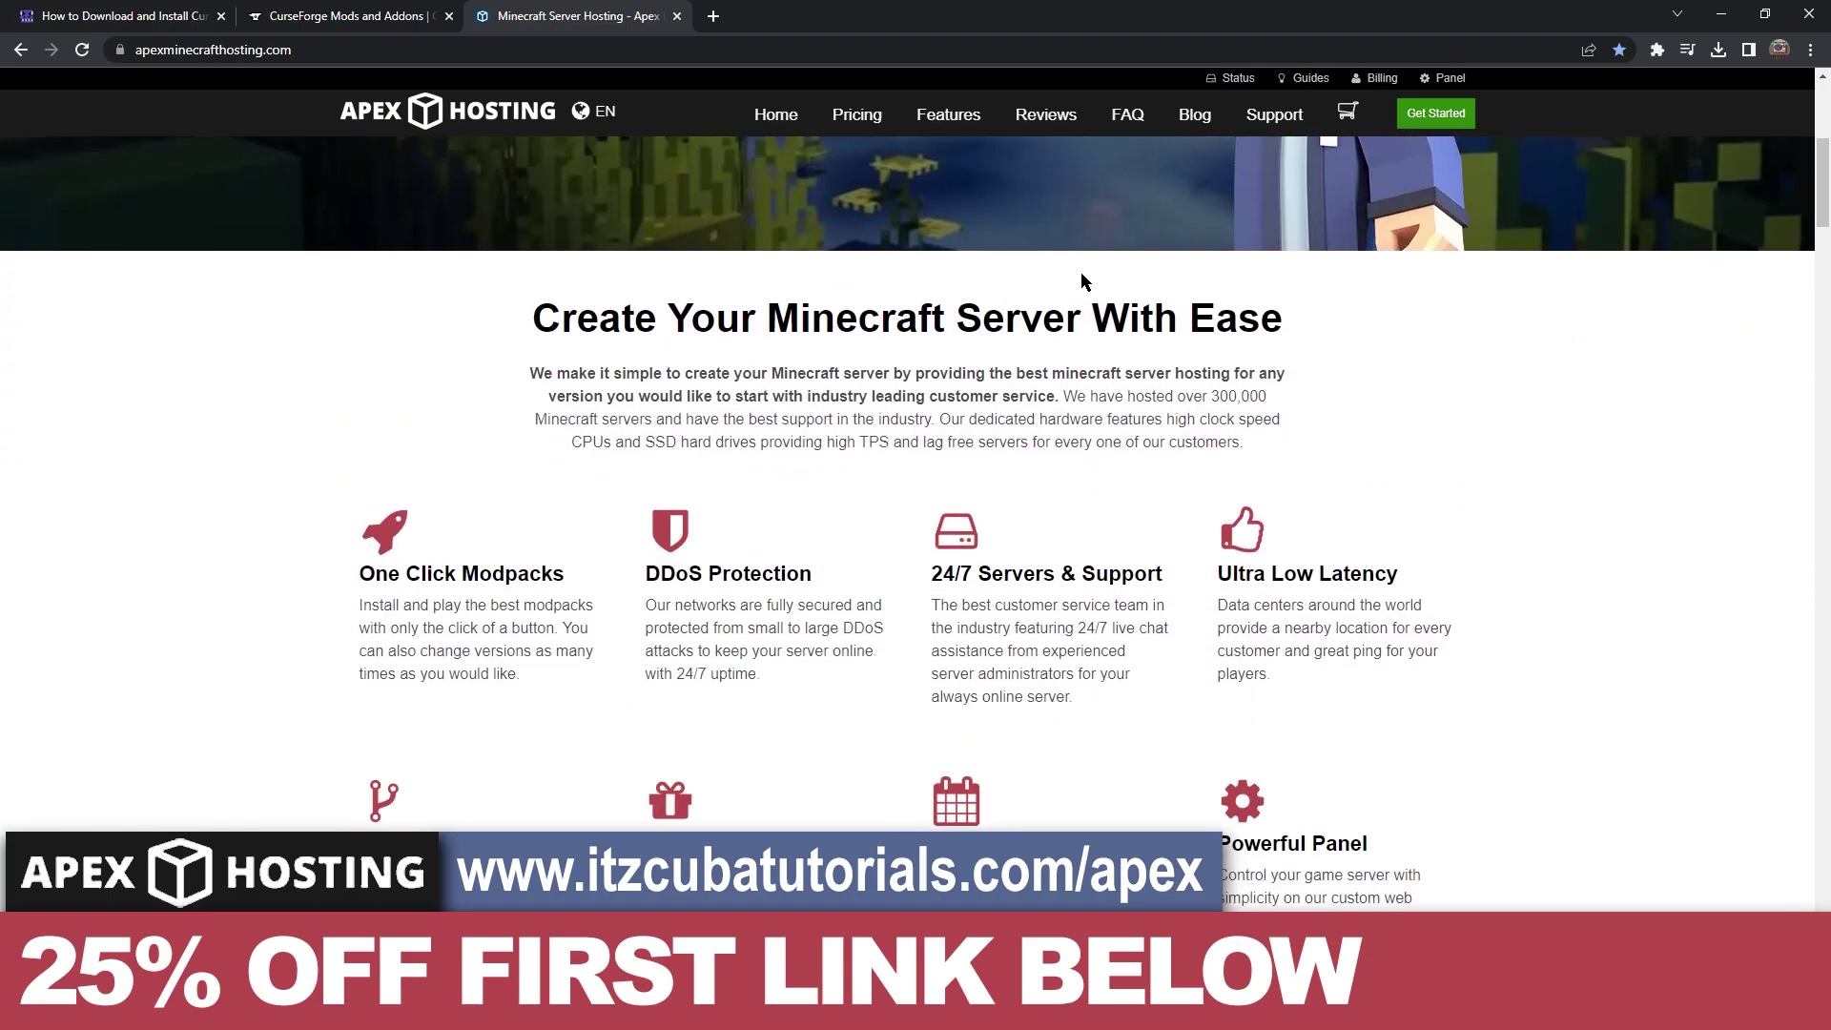
scroll(953, 363, "up", 7)
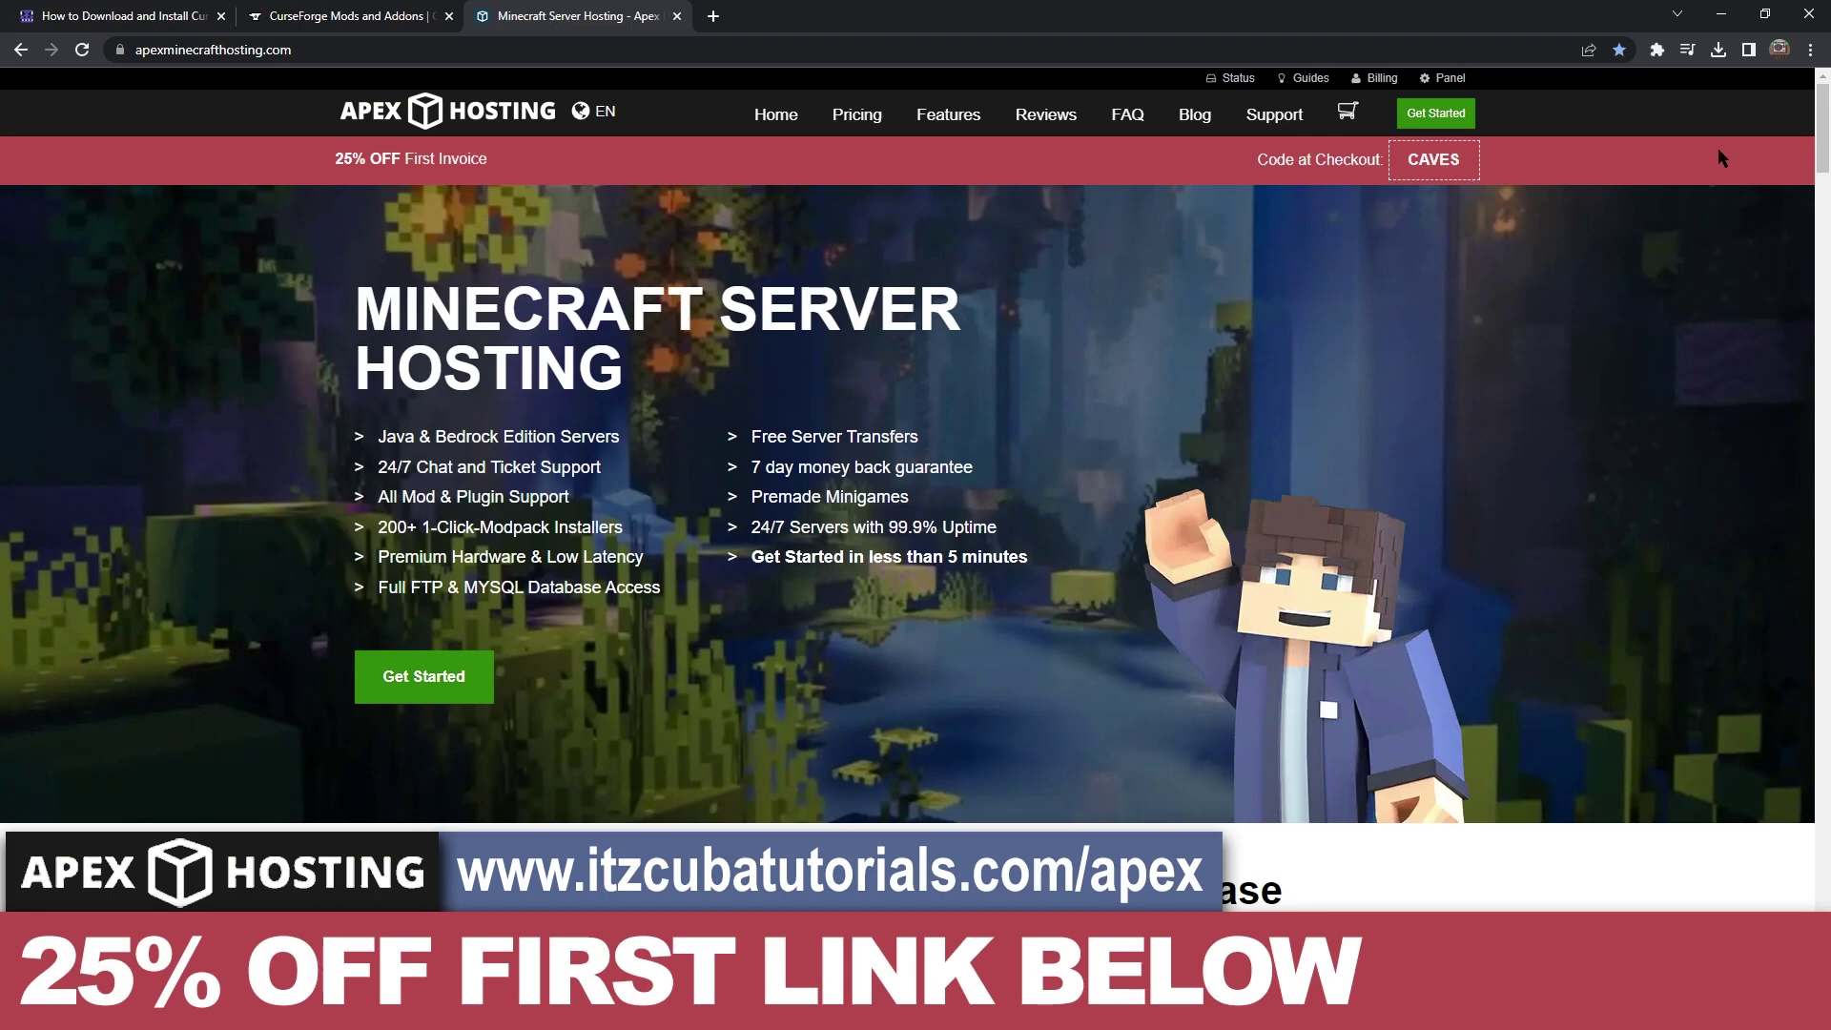
left_click(1721, 15)
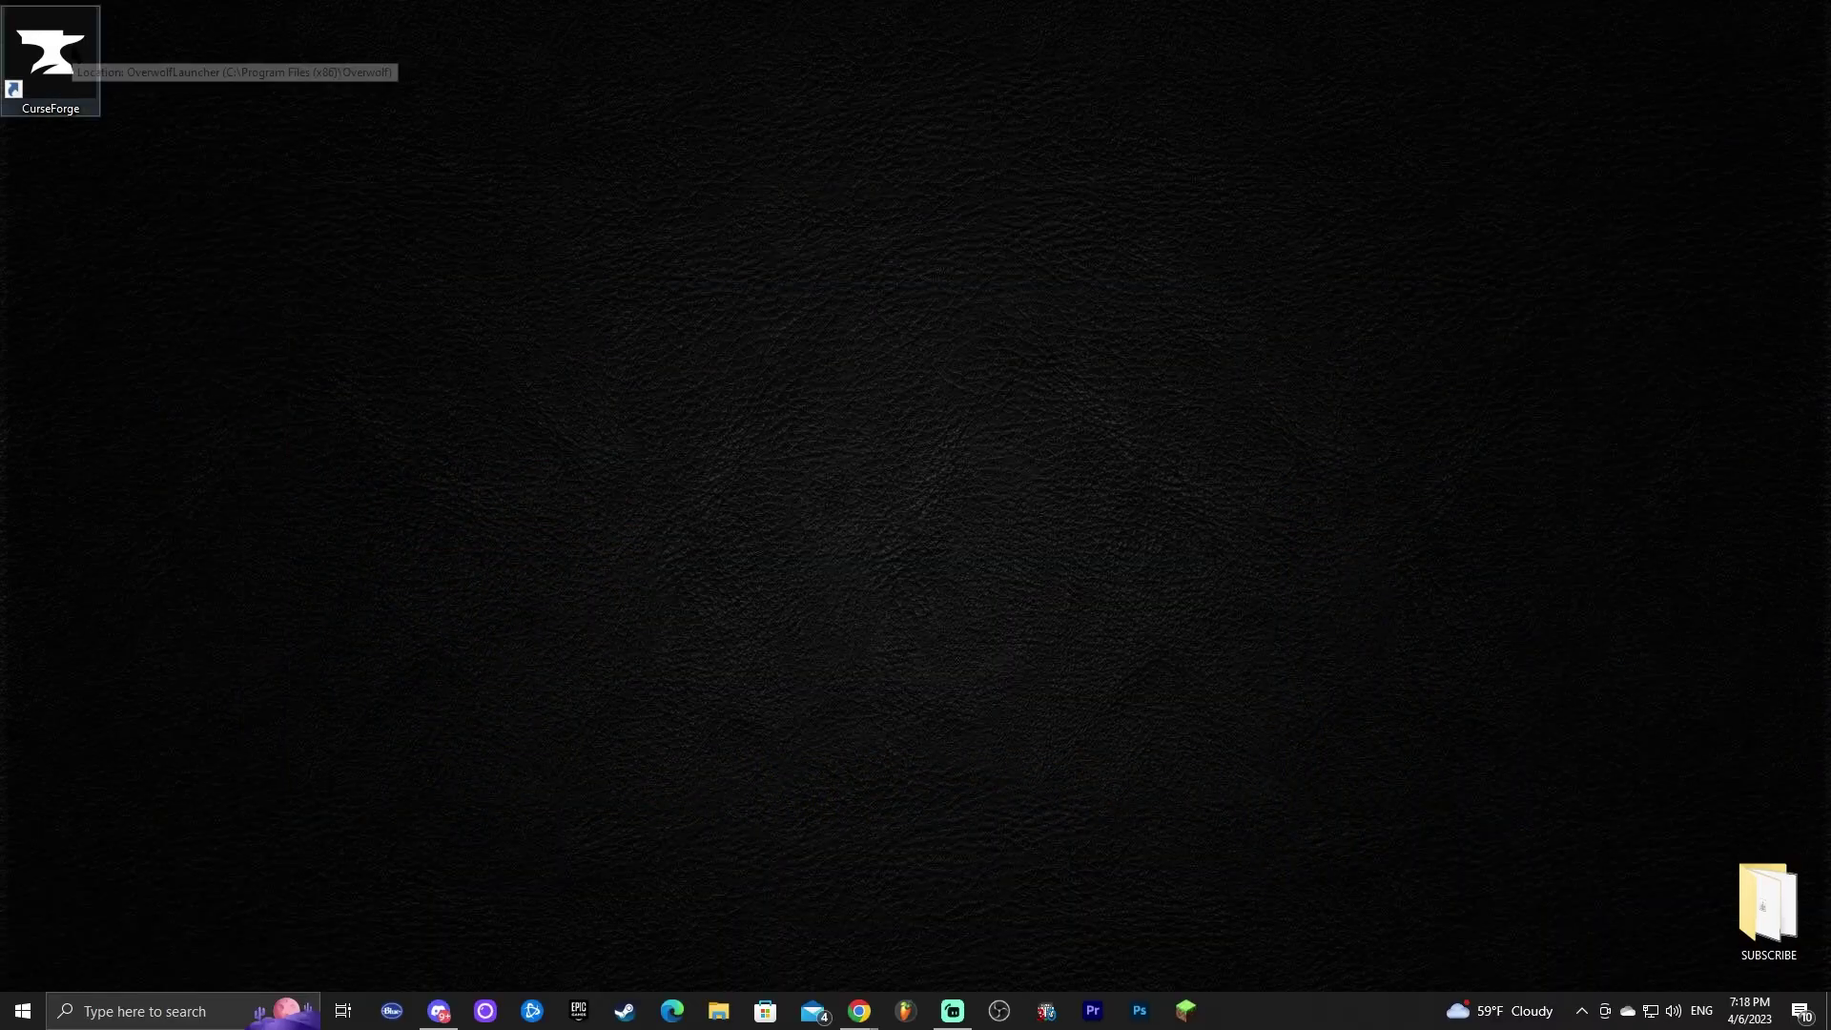
Step: Launch CurseForge, skip the introduction and open the Minecraft section in a maximized window
double_click(91, 82)
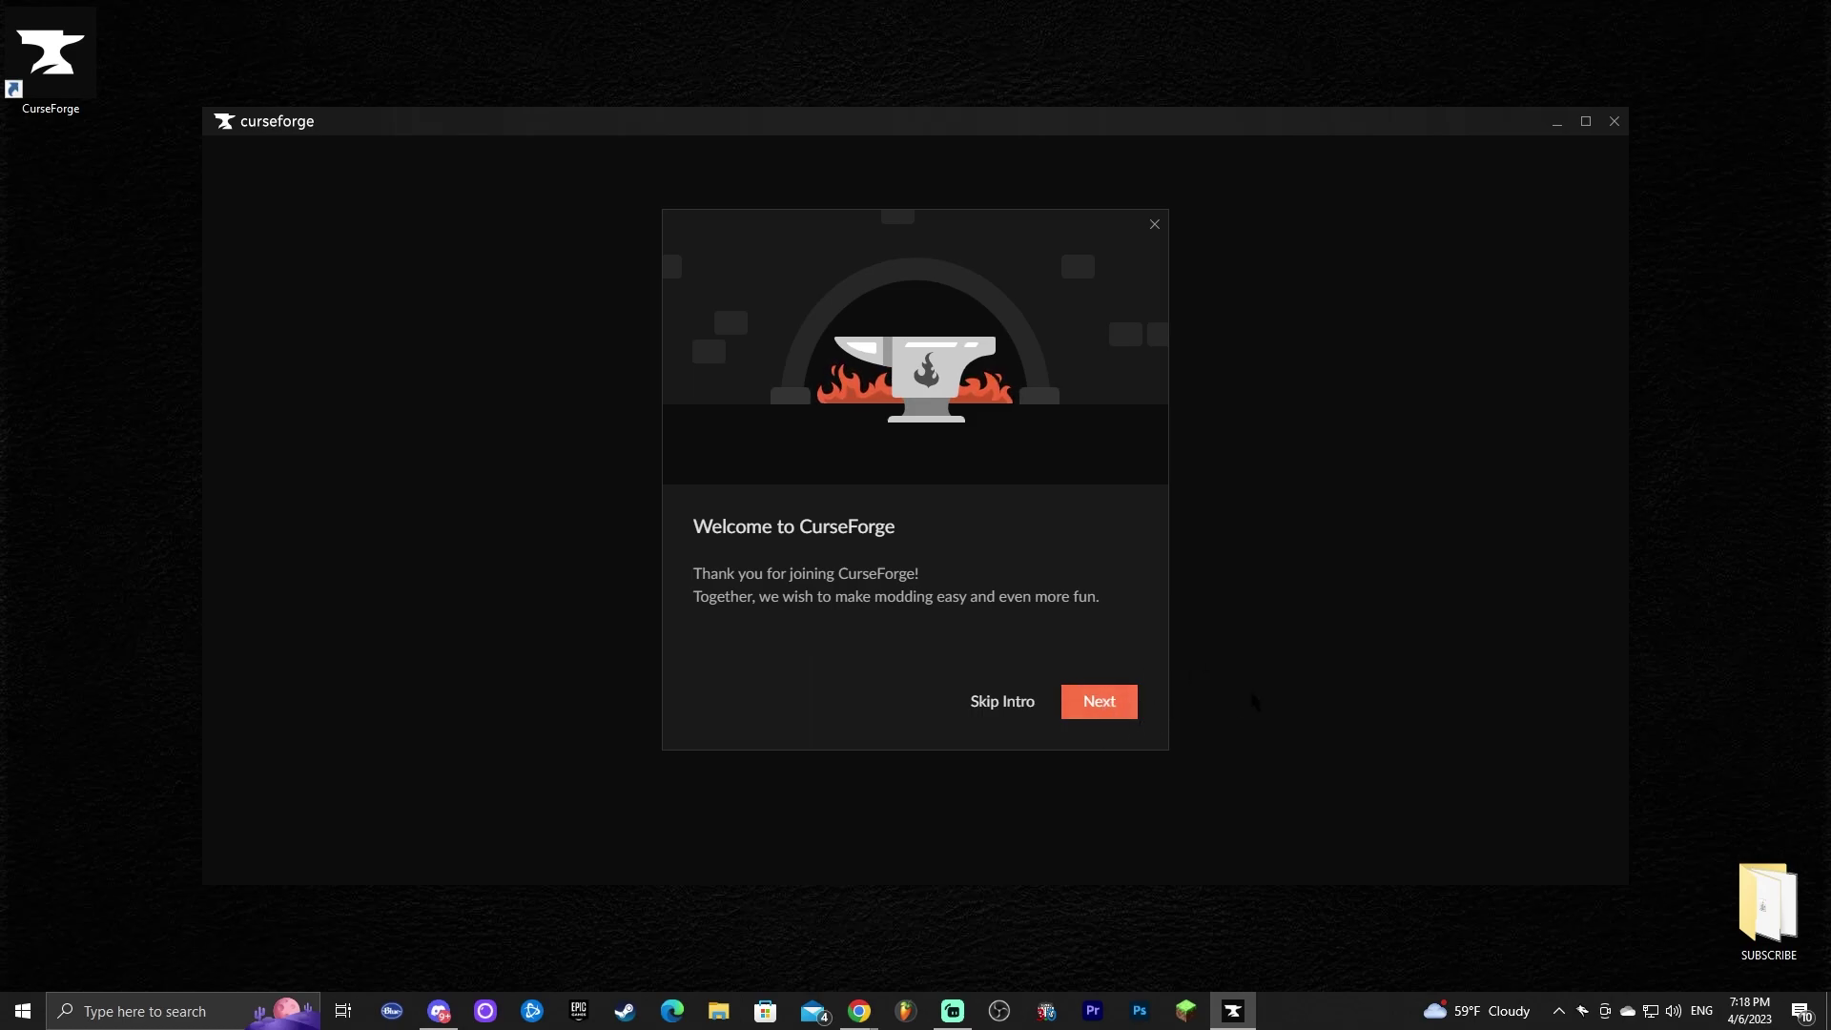
left_click(992, 704)
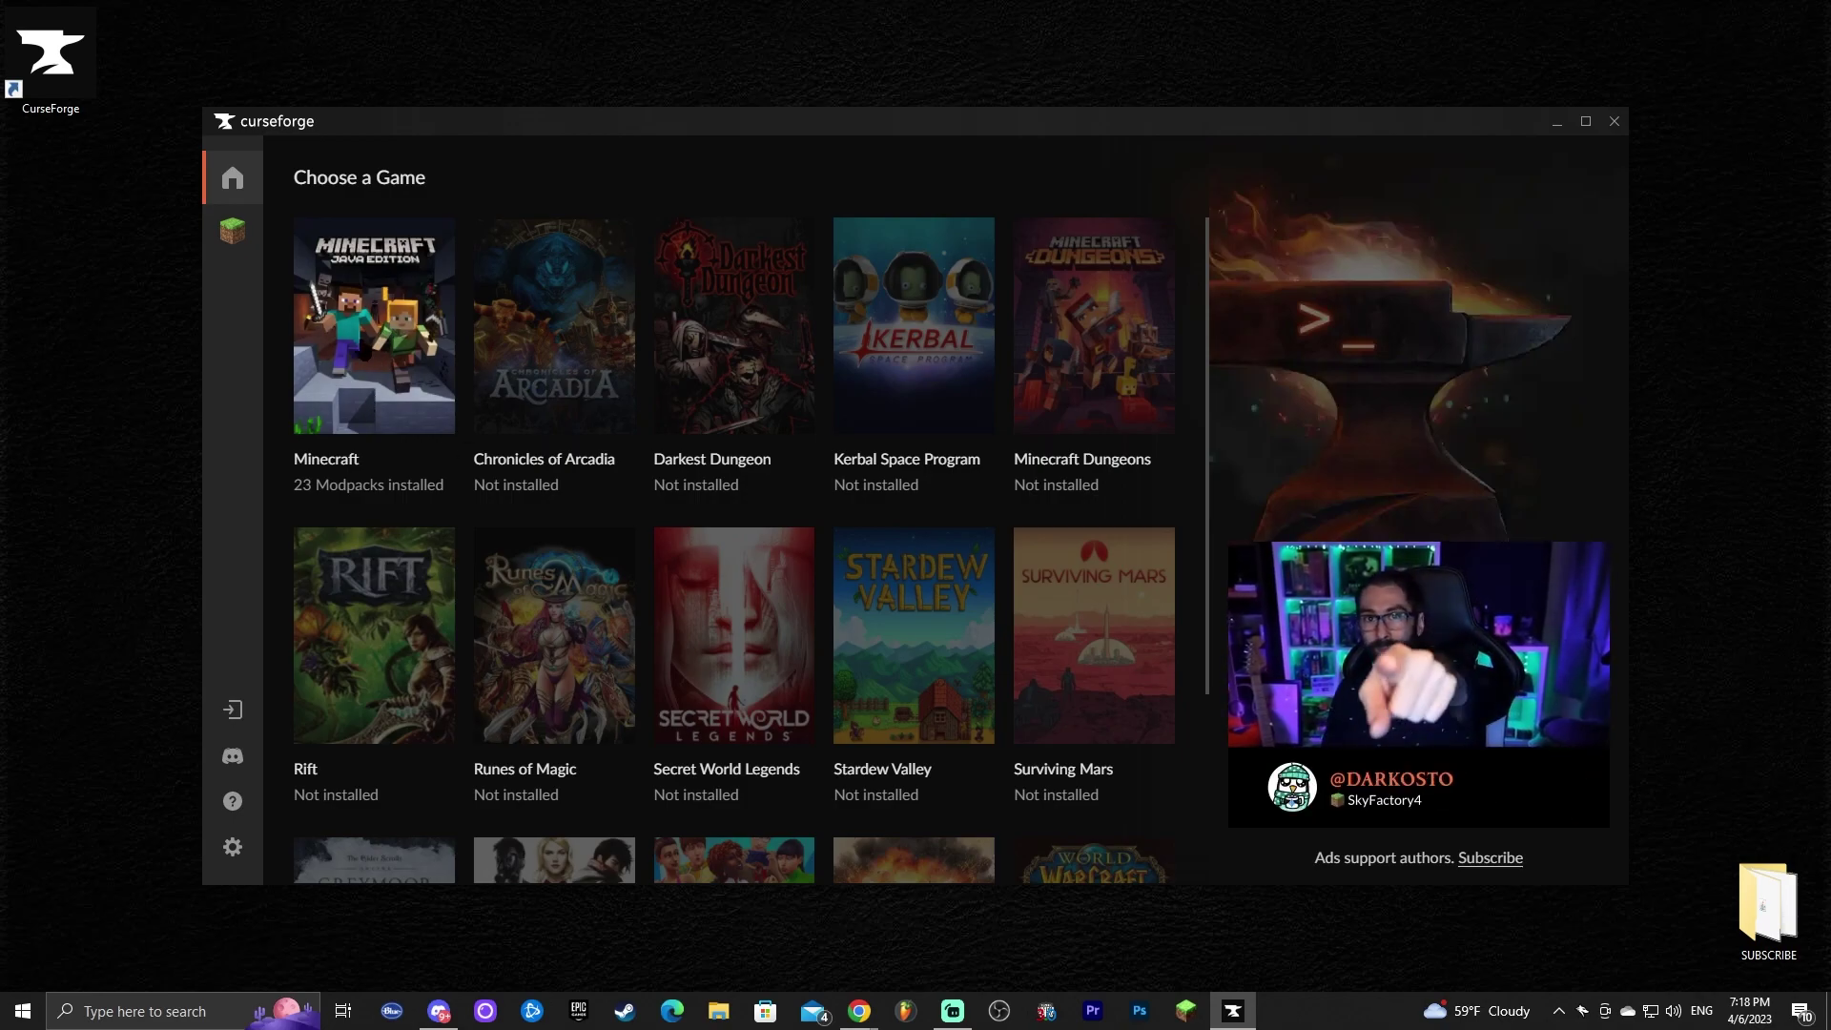
scroll(885, 506, "up", 5)
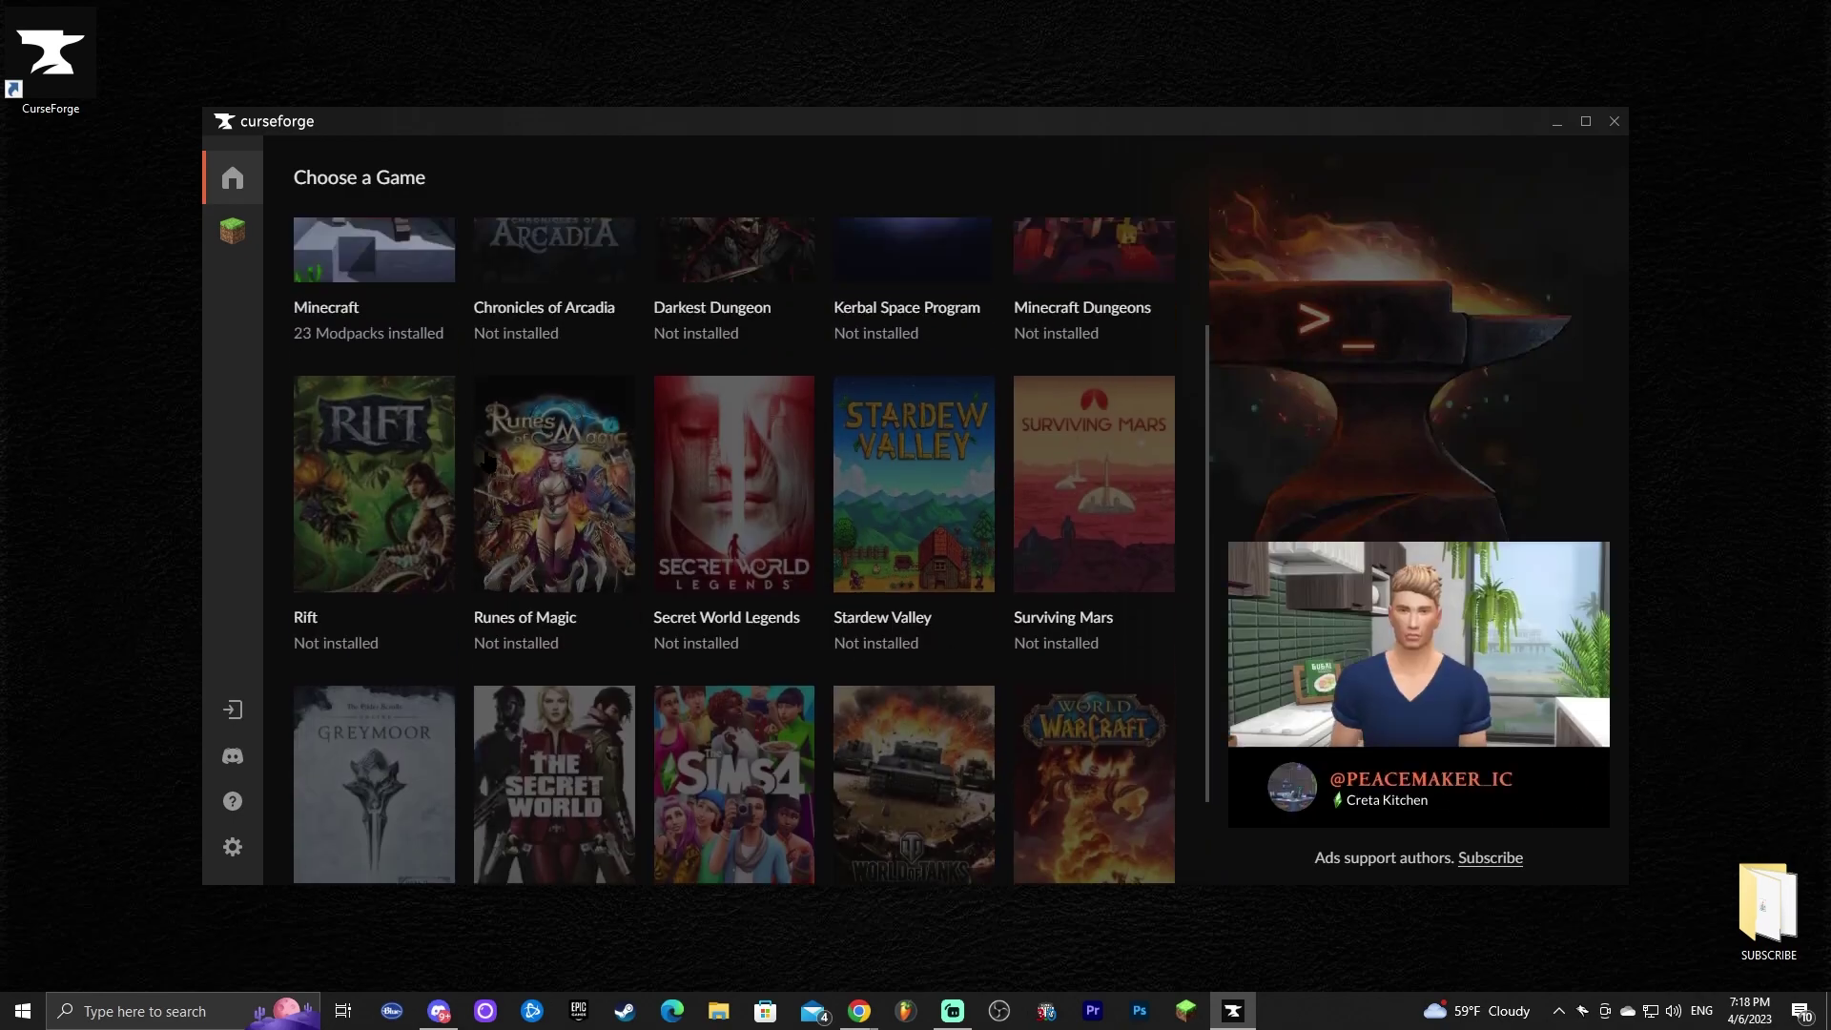
left_click(374, 334)
double_click(1189, 129)
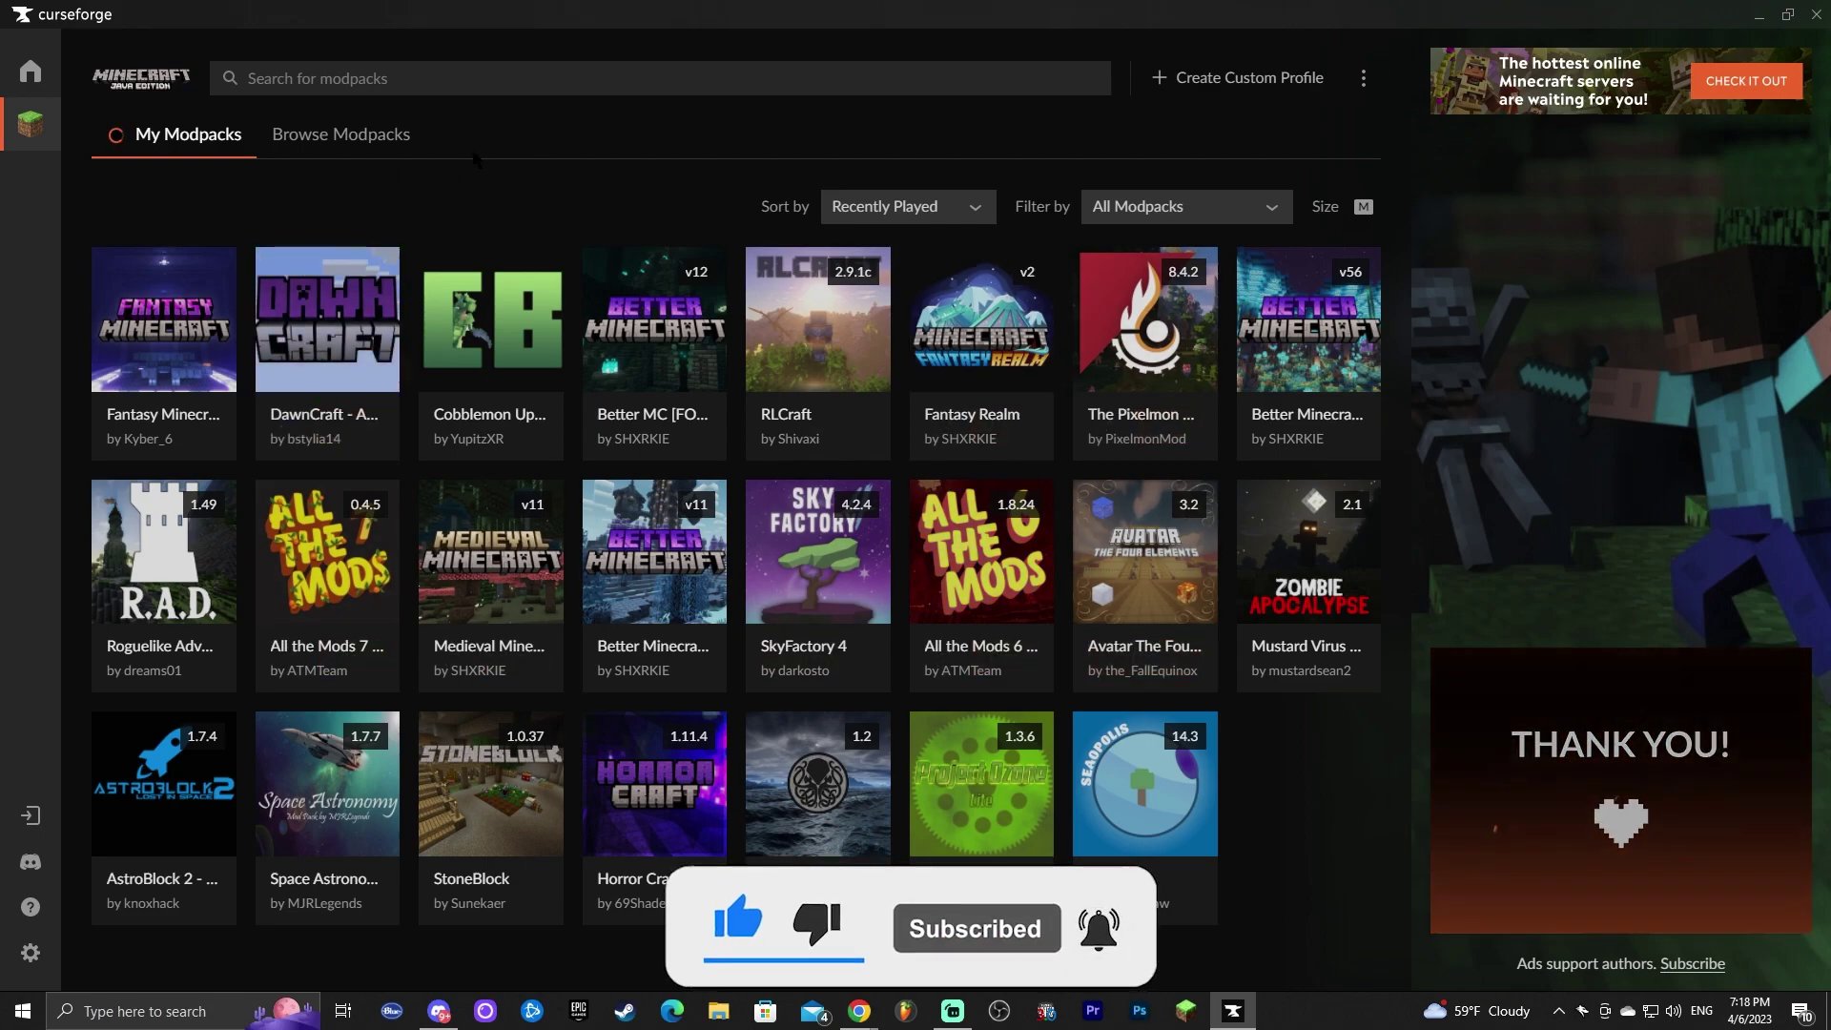
Step: Search the Minecraft modpacks for "pixelmon" and install The Pixelmon Modpack by PixelmonMod
left_click(324, 148)
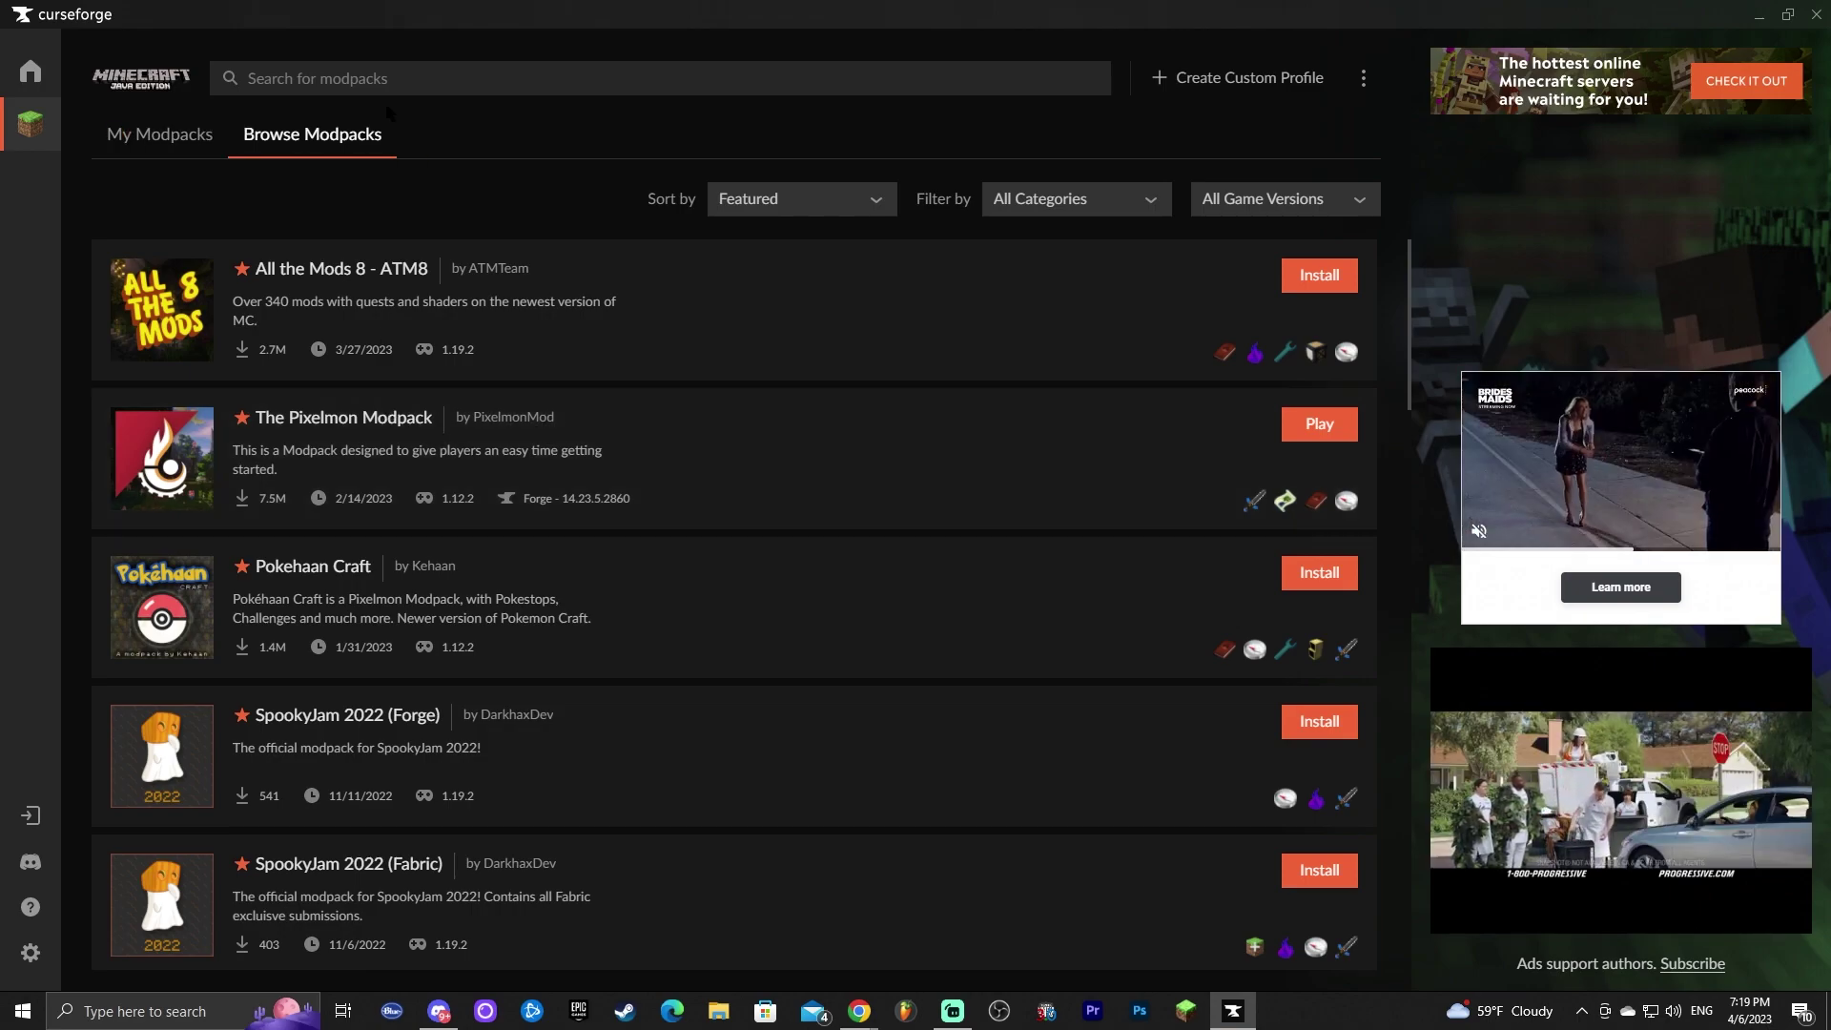
left_click(498, 79)
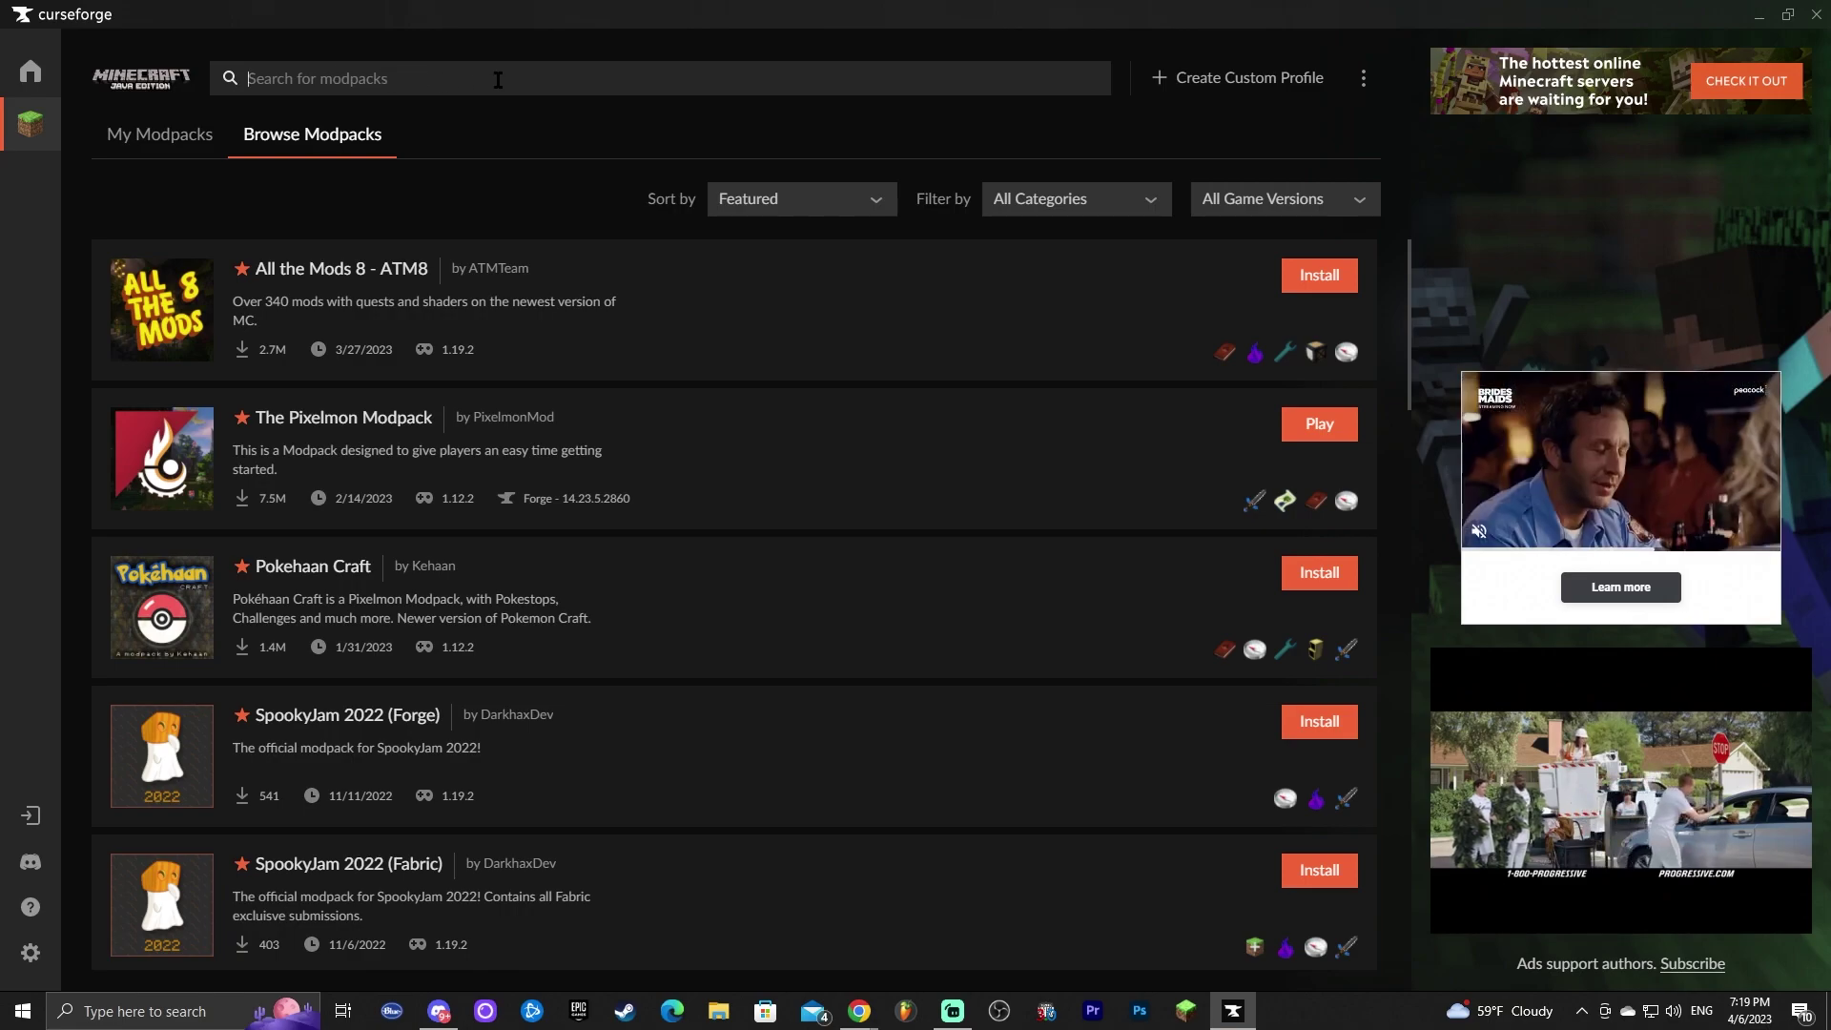
type("pixelmo")
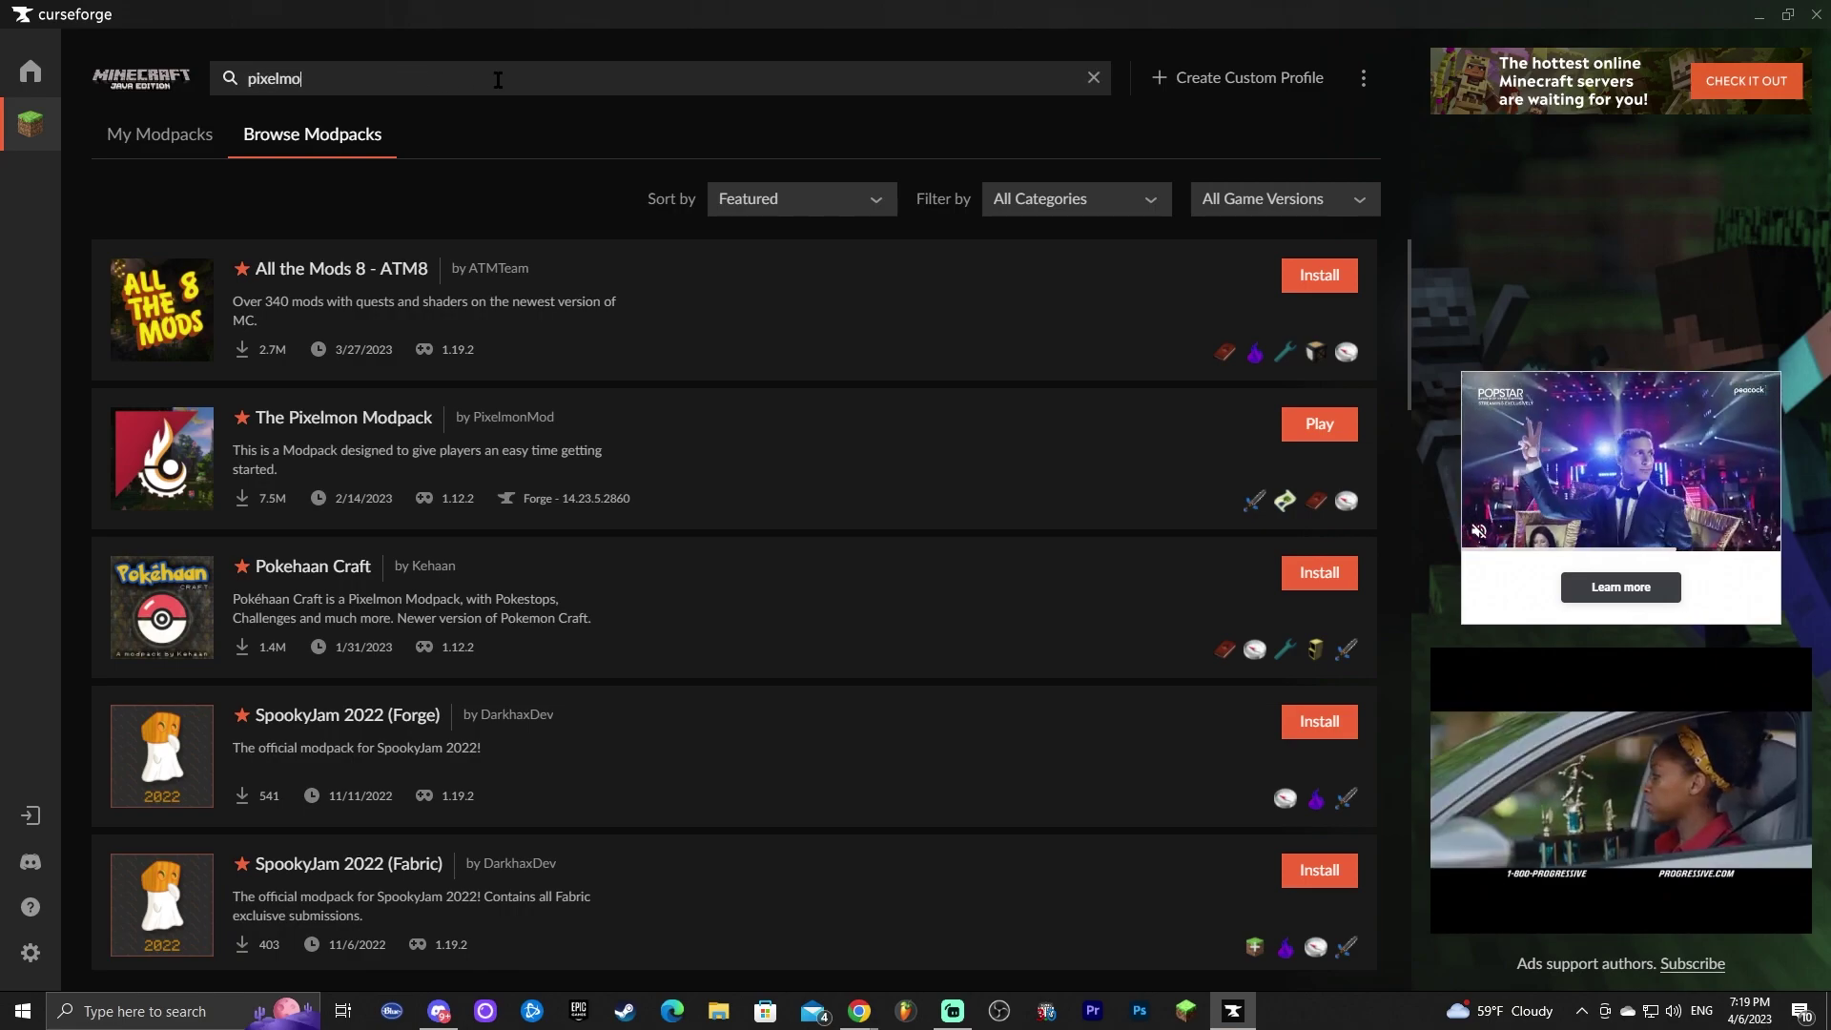
type("n")
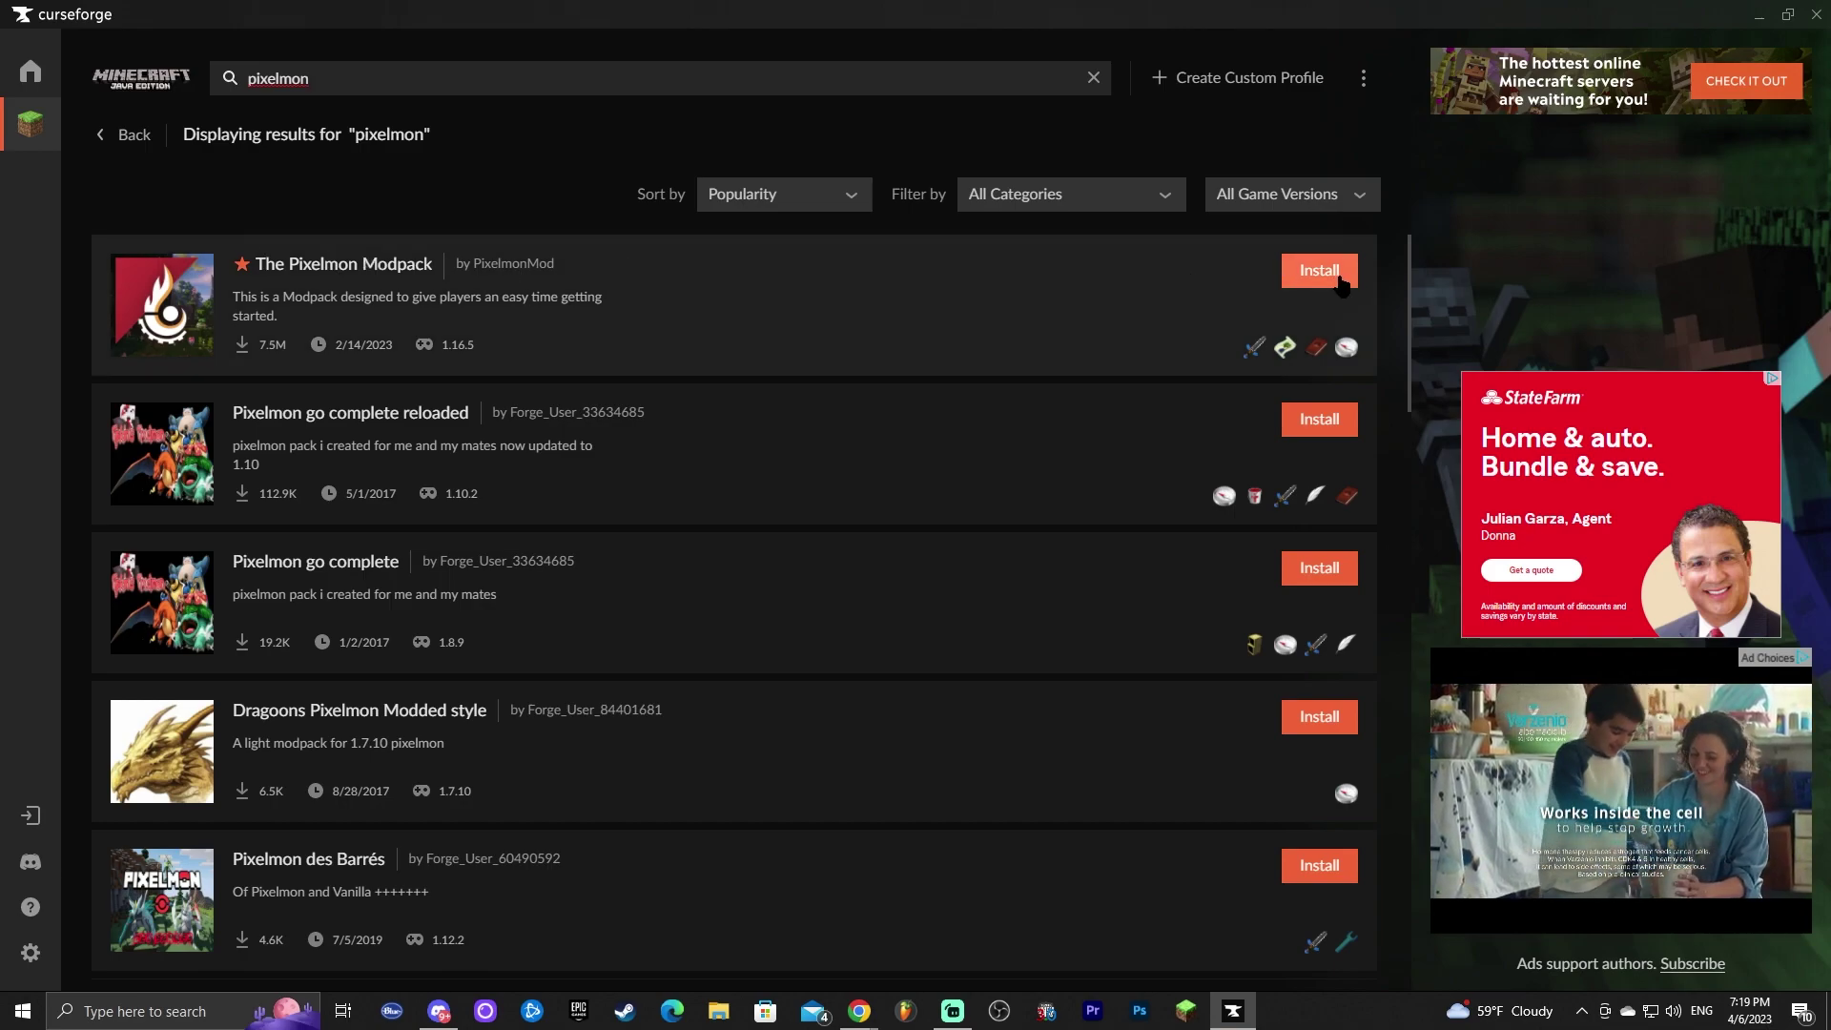
left_click(1320, 274)
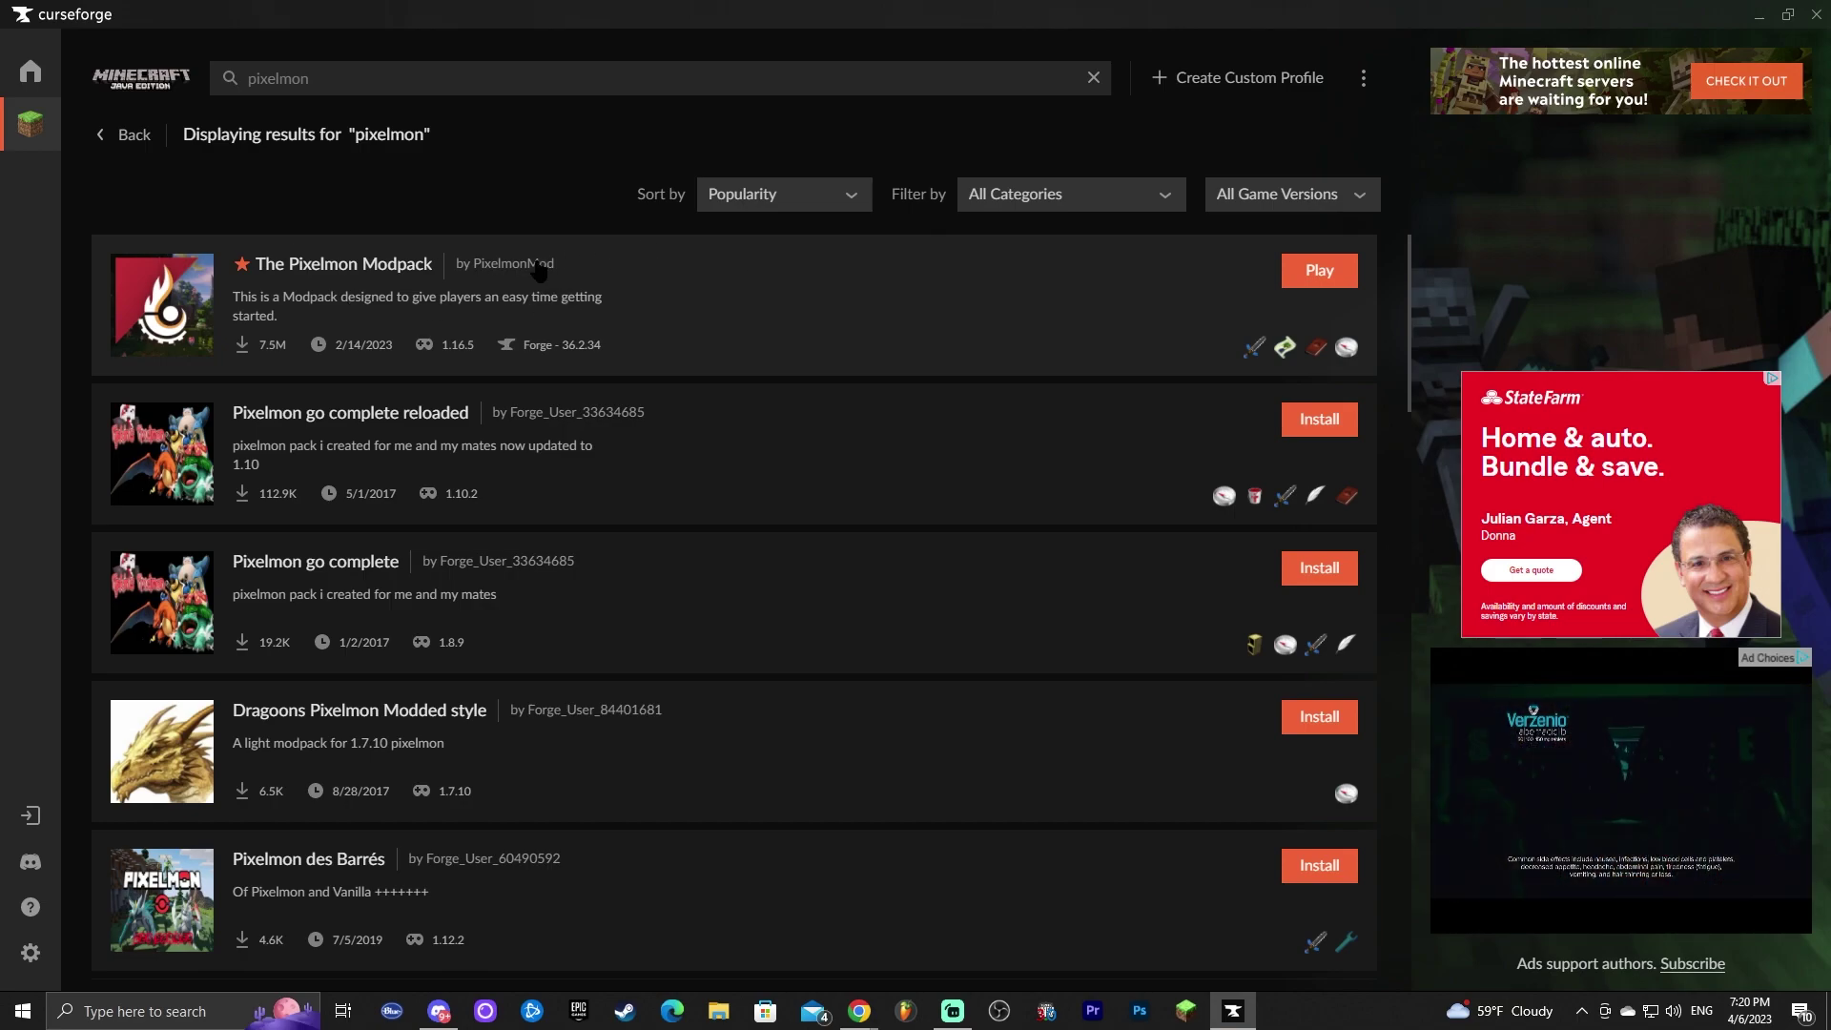
Step: Launch the installed Pixelmon Modpack from CurseForge and maximize the Minecraft Launcher
left_click(1319, 271)
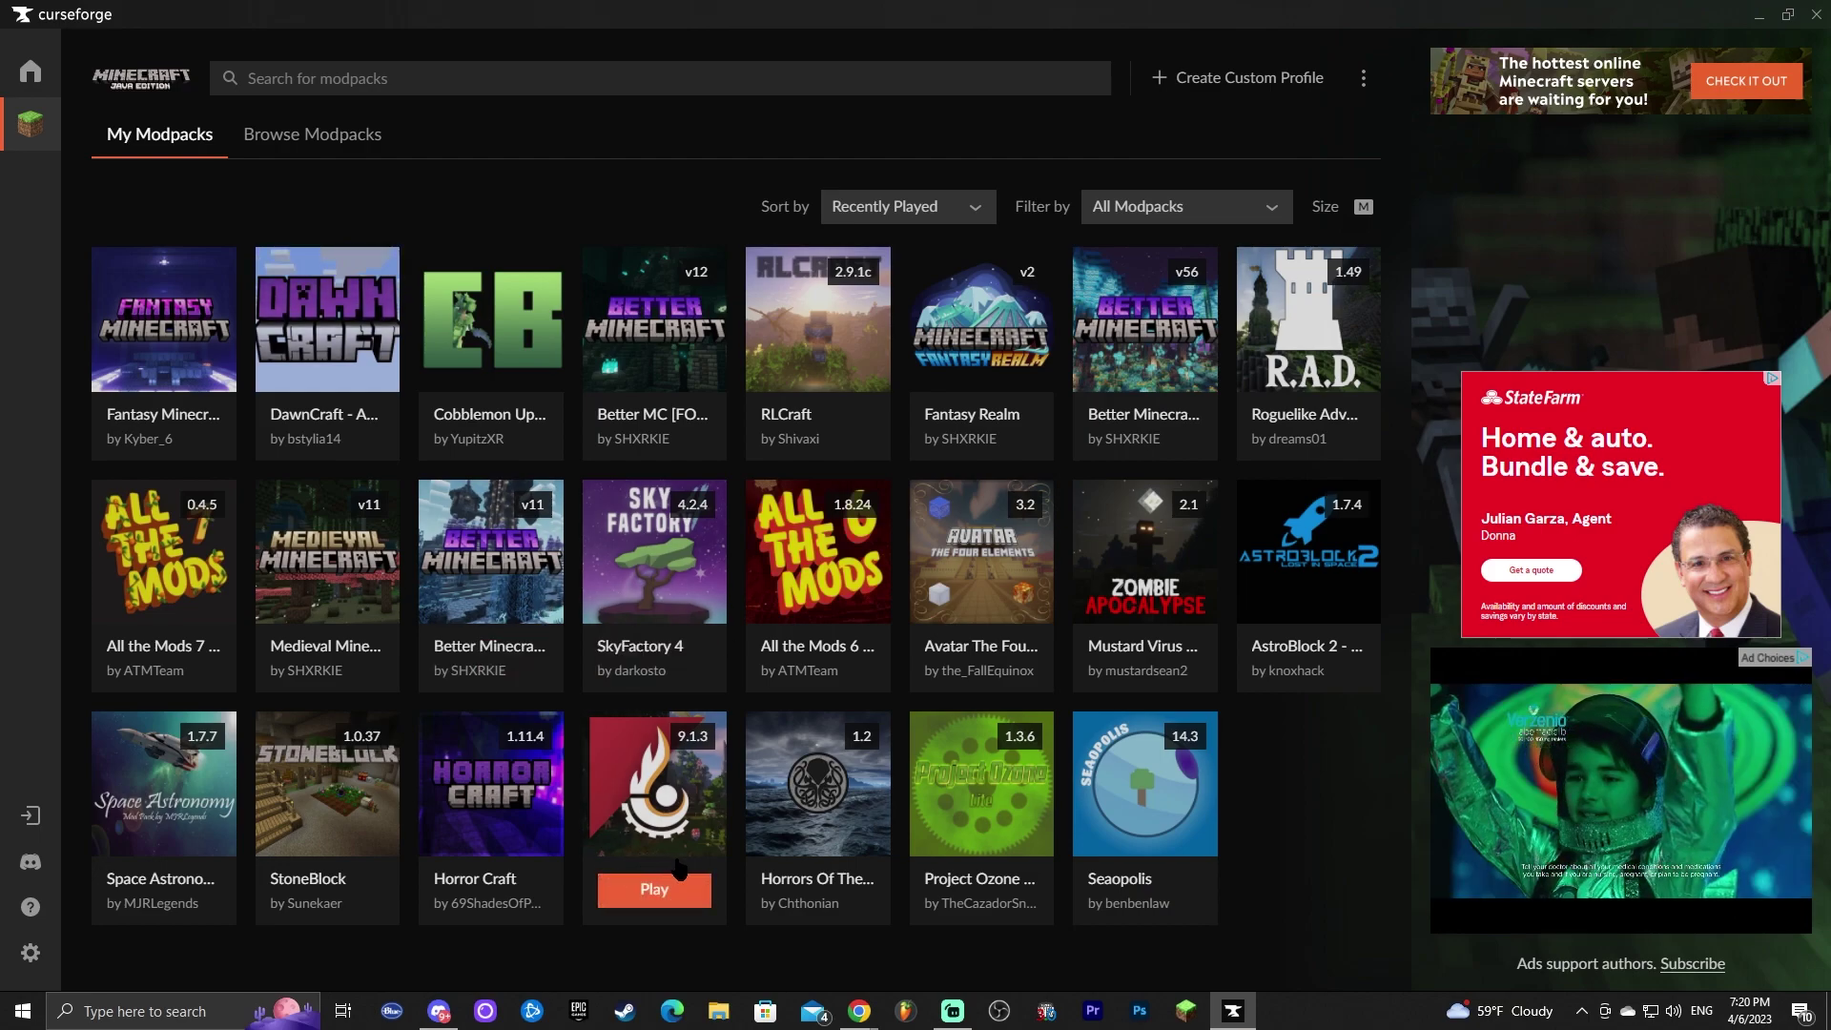
left_click(654, 886)
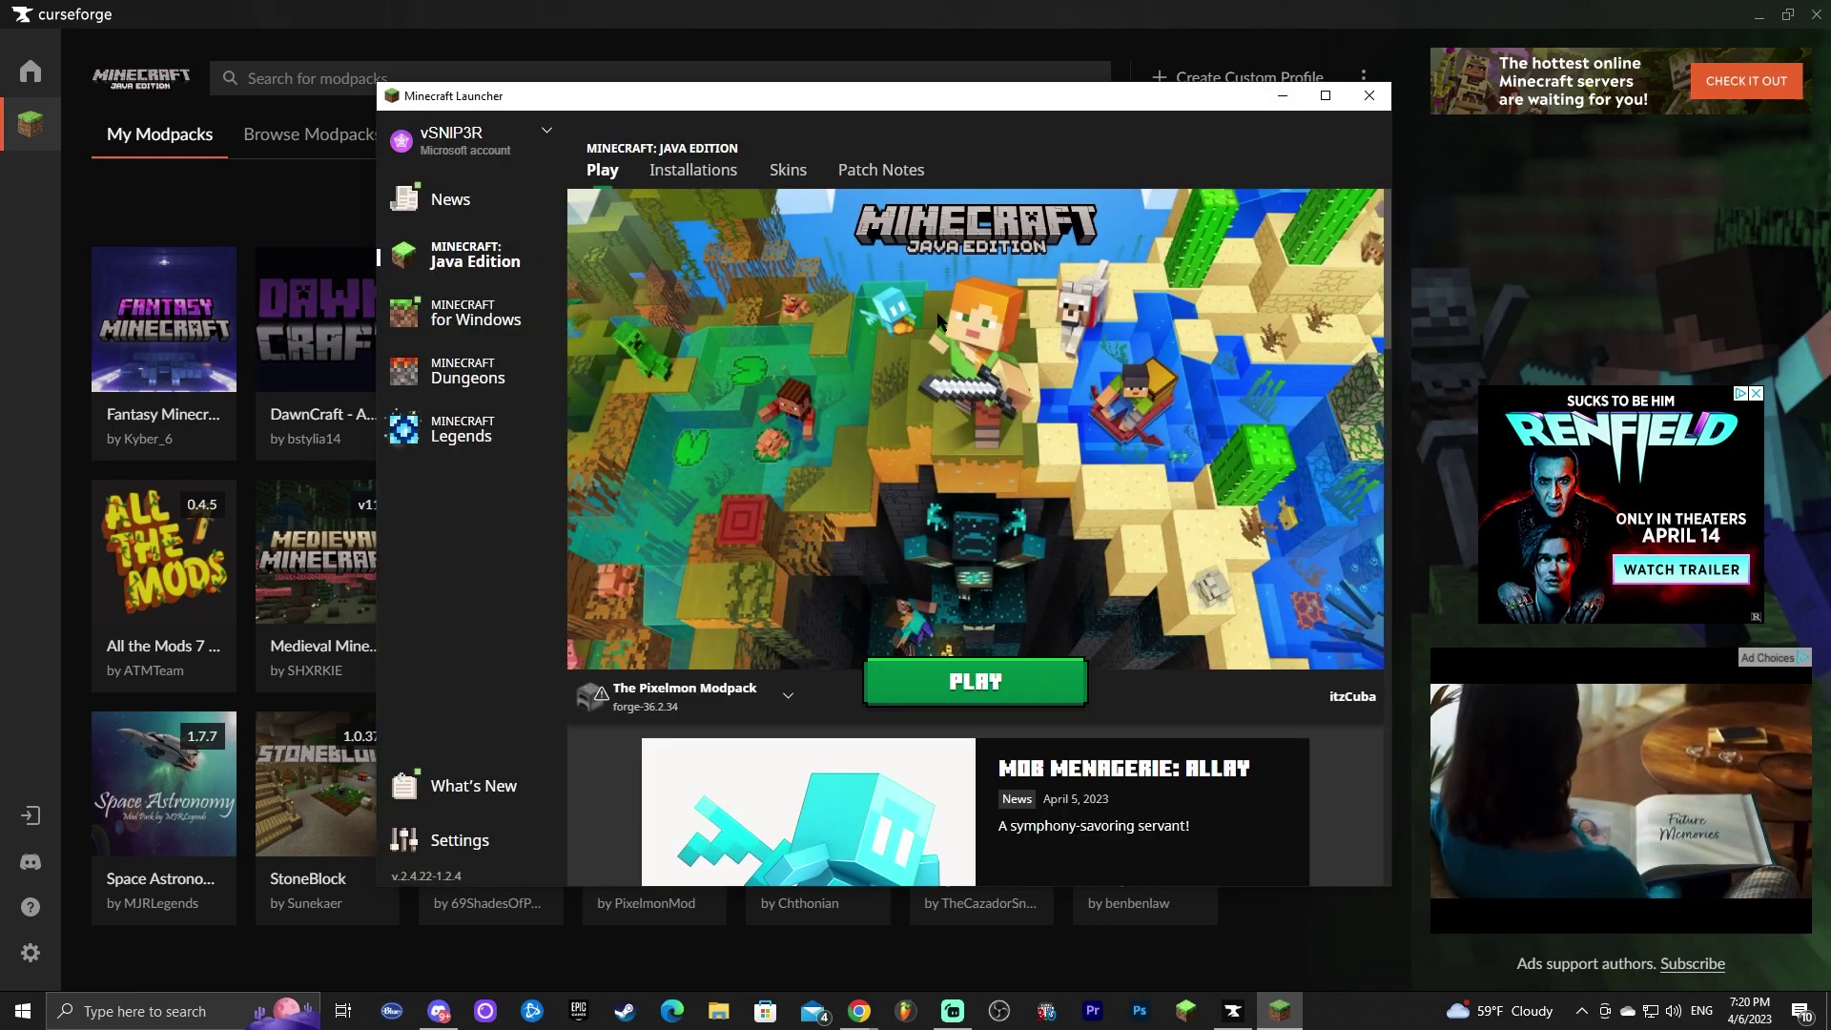
left_click_drag(896, 108, 796, 117)
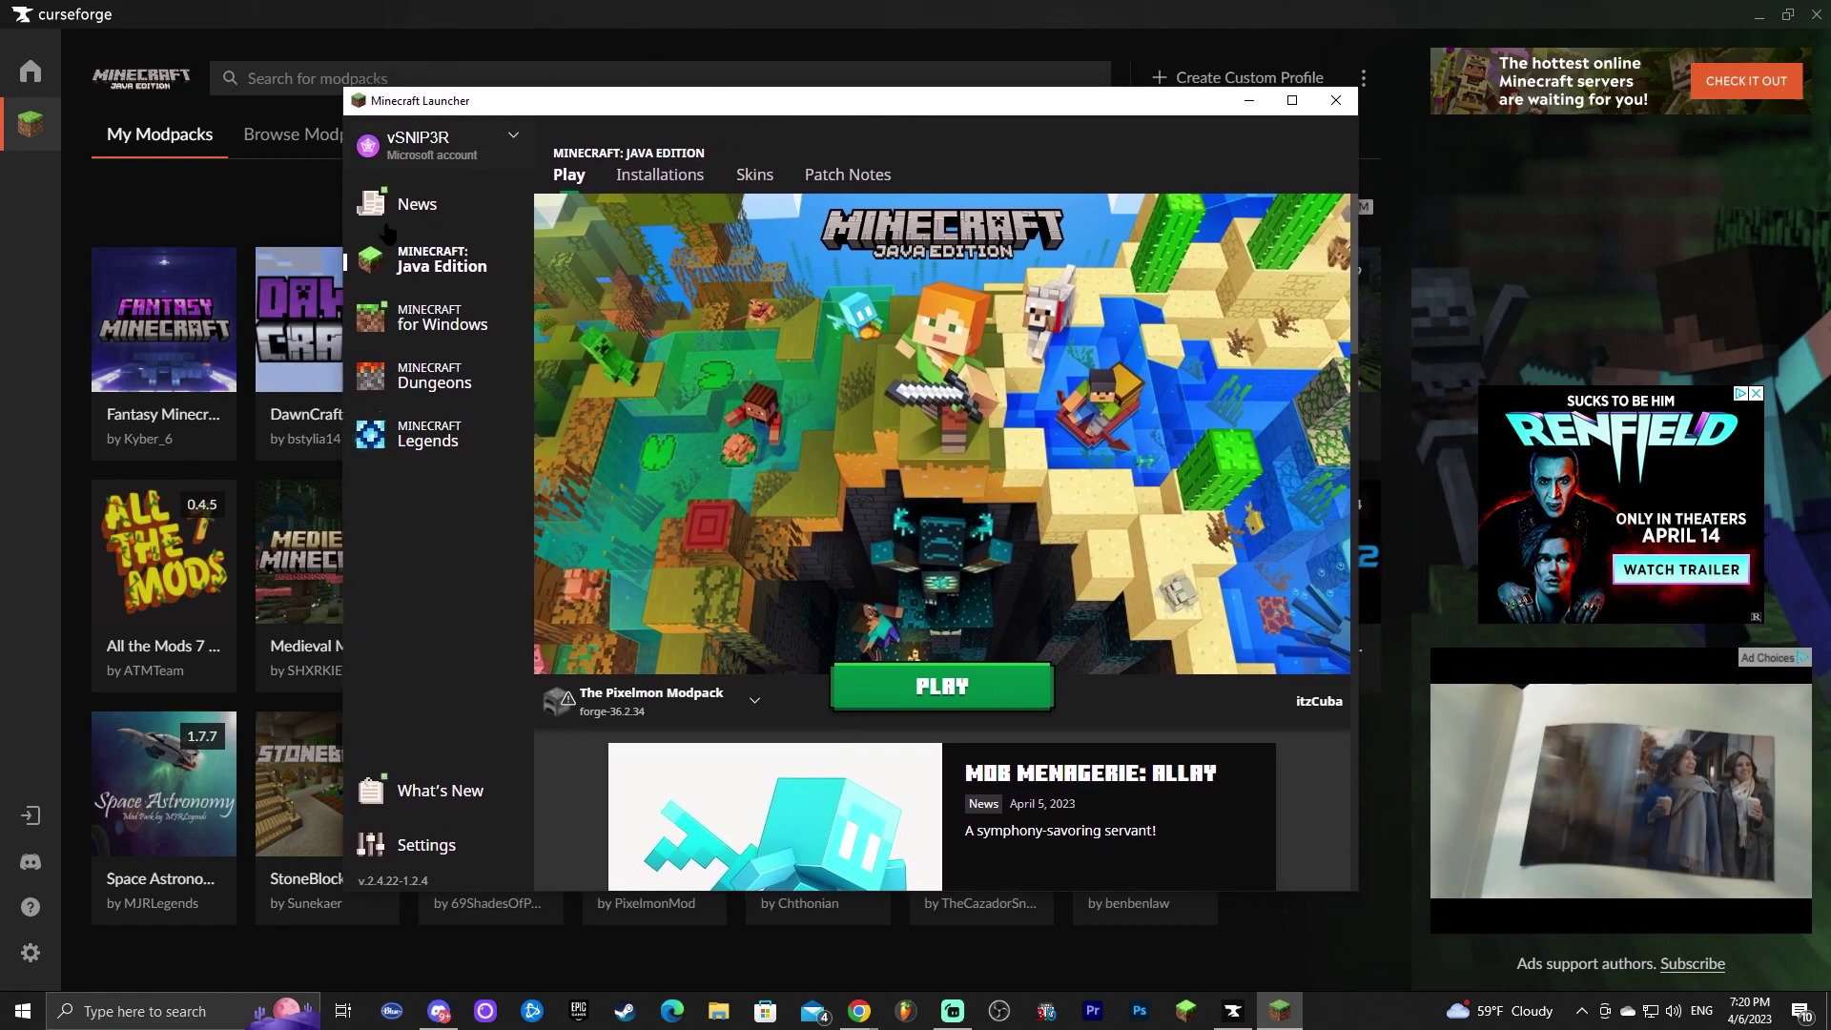
double_click(927, 103)
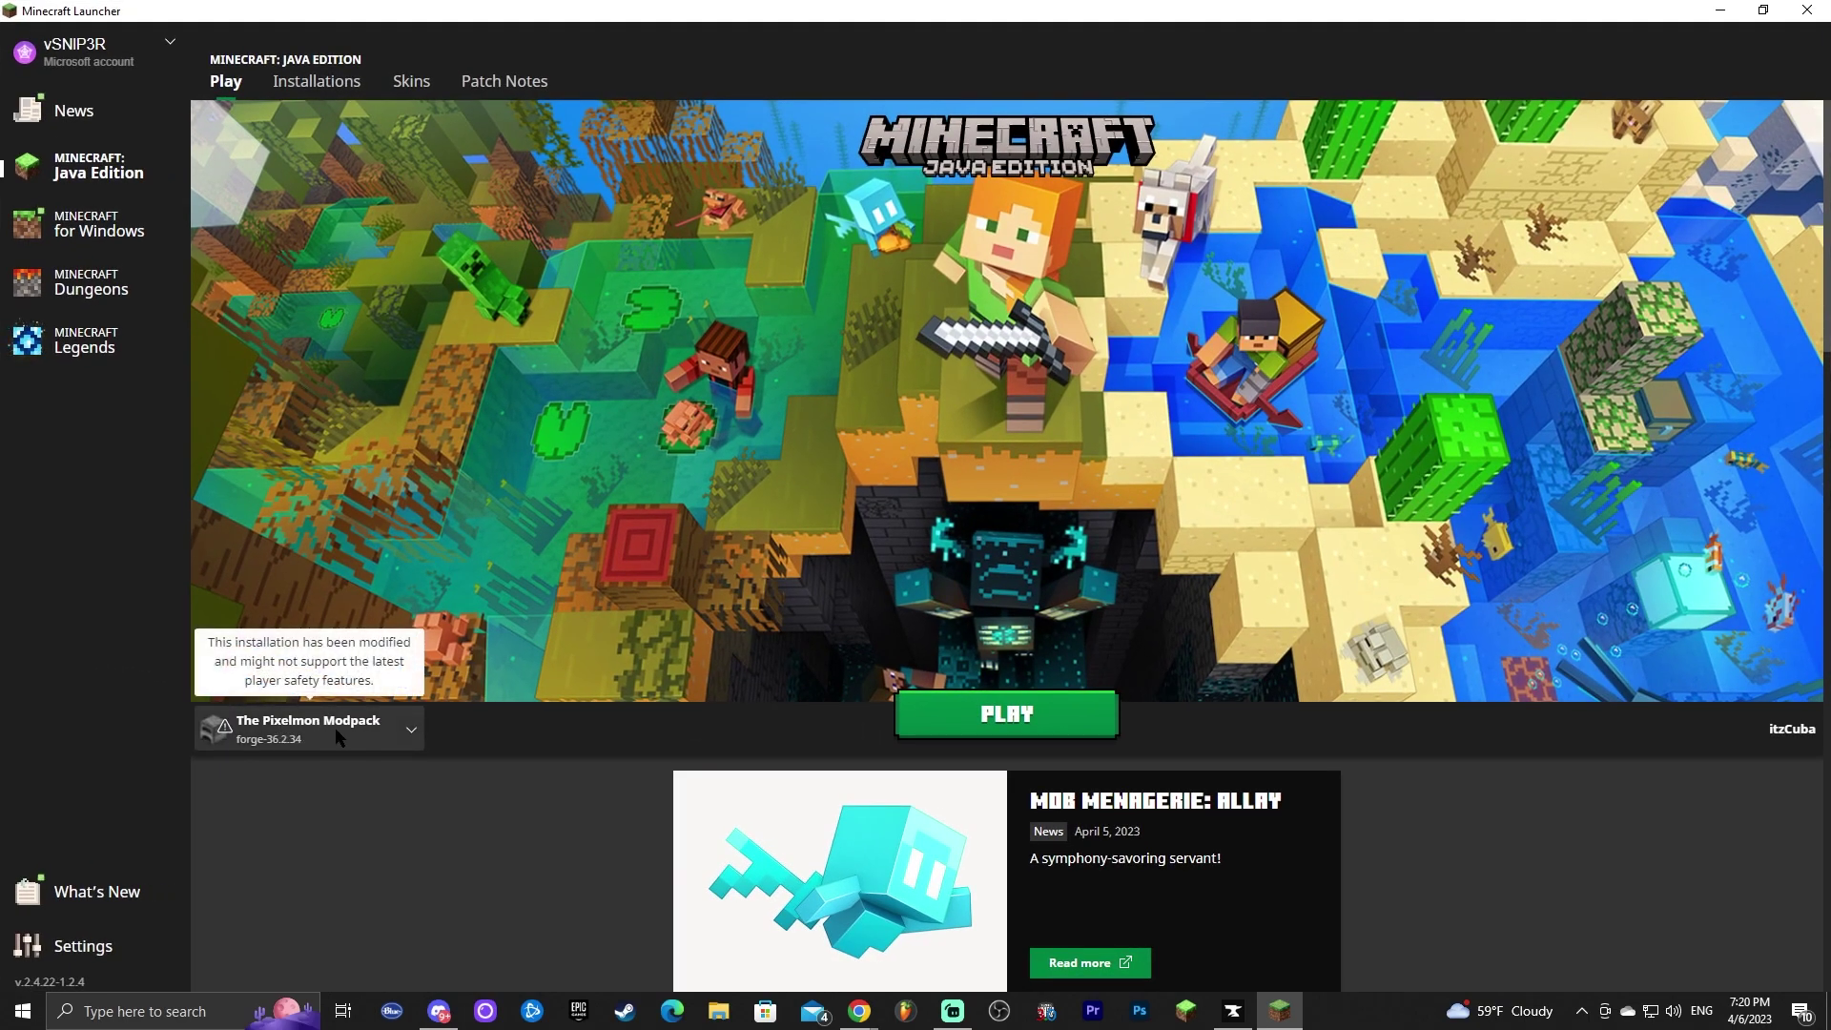
Step: Check that The Pixelmon Modpack is the selected installation and start it, accepting the risks and turning off further warnings for it
left_click(370, 729)
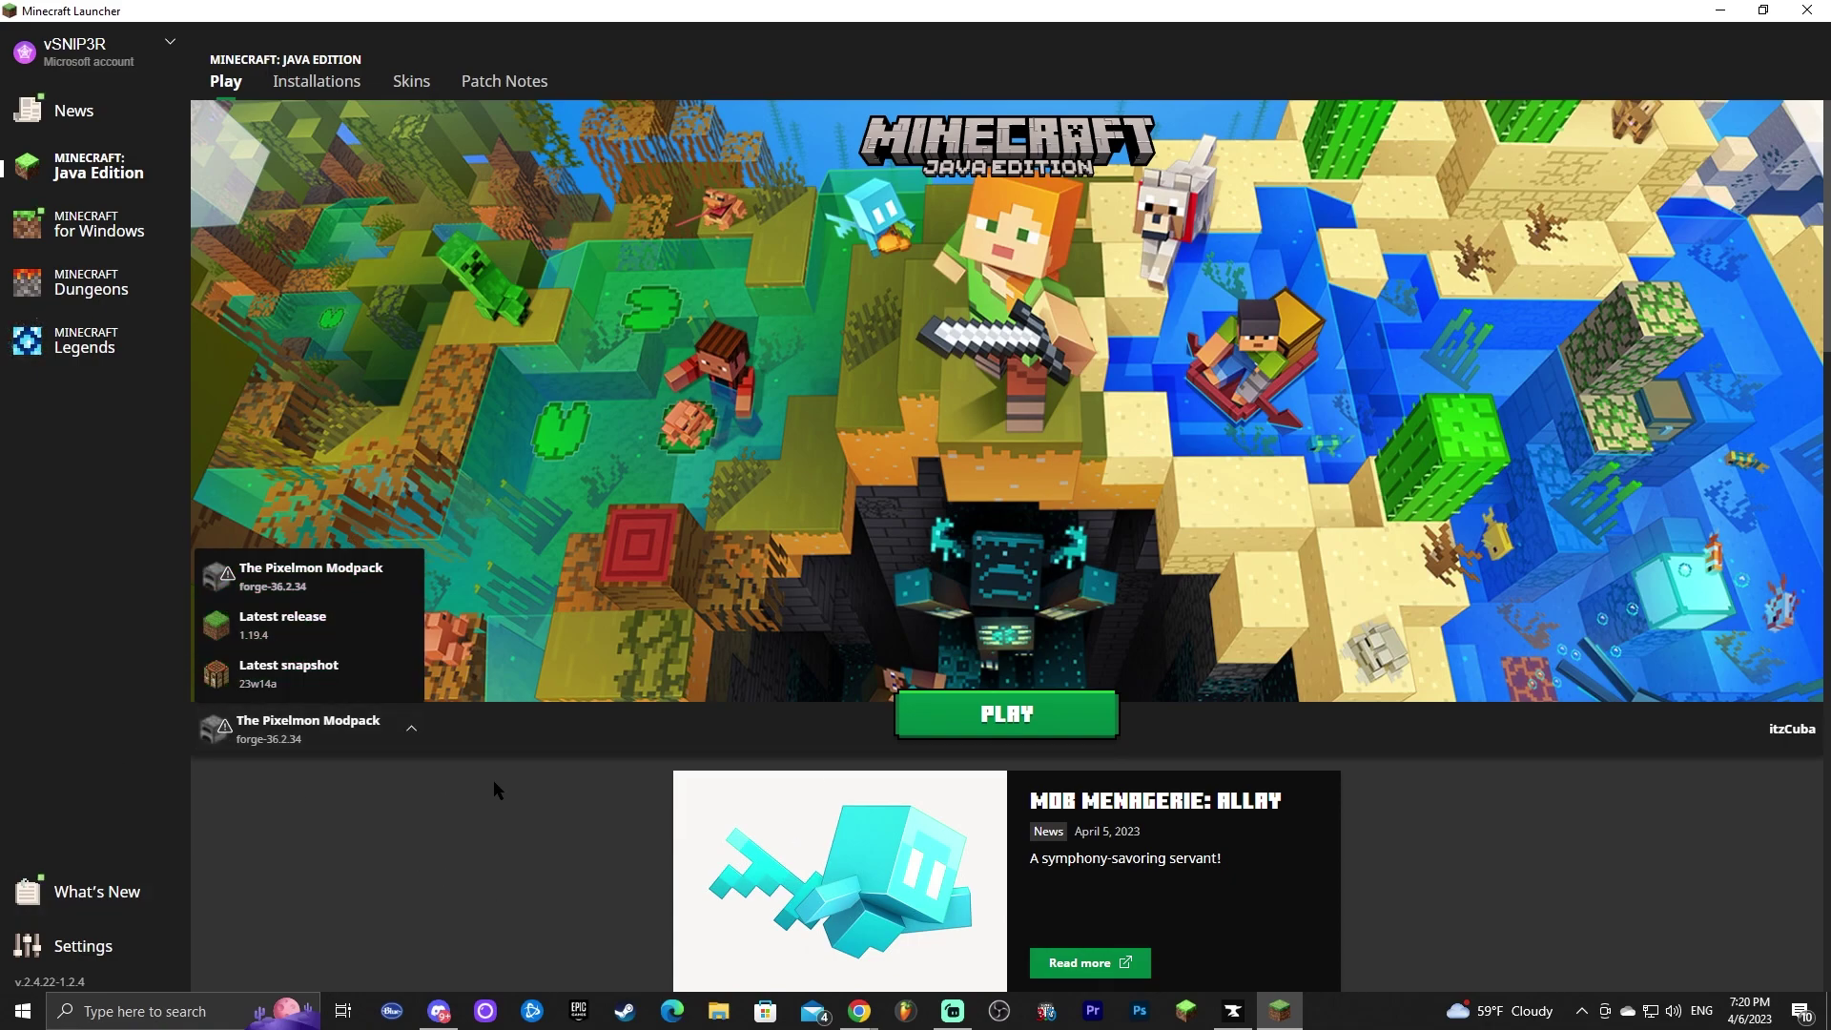
left_click(496, 729)
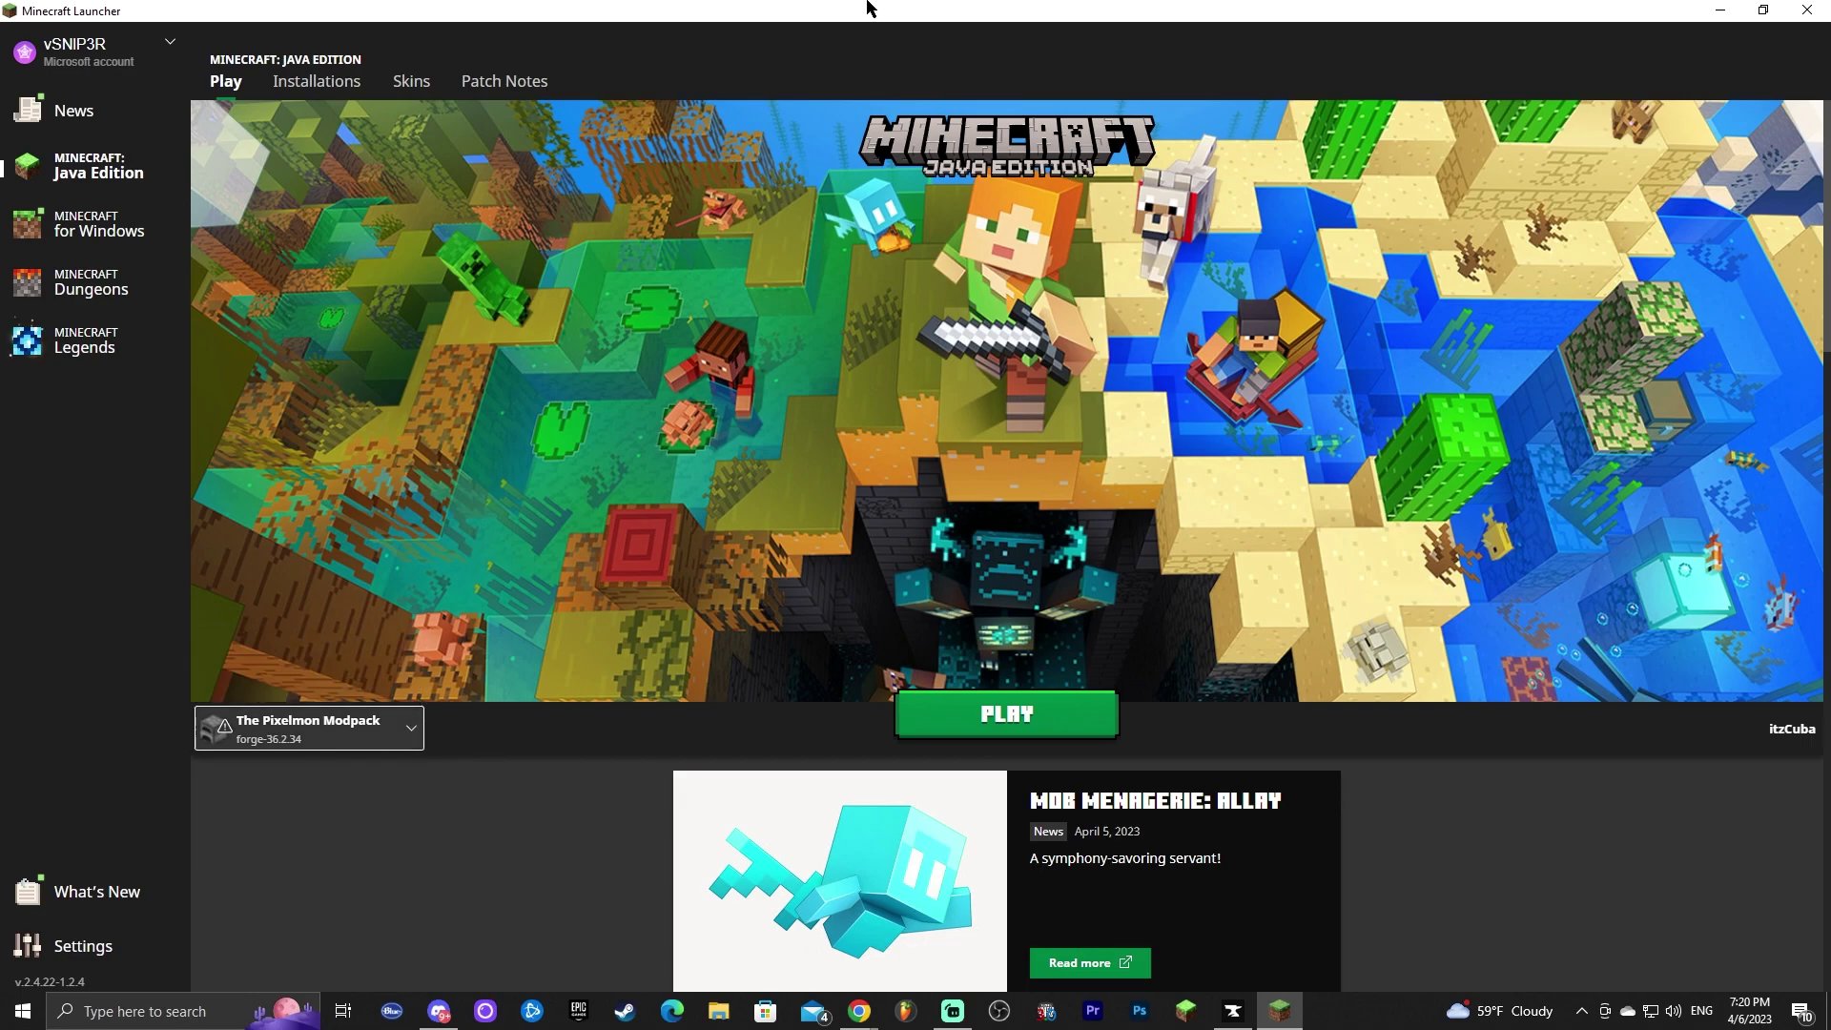
left_click(939, 34)
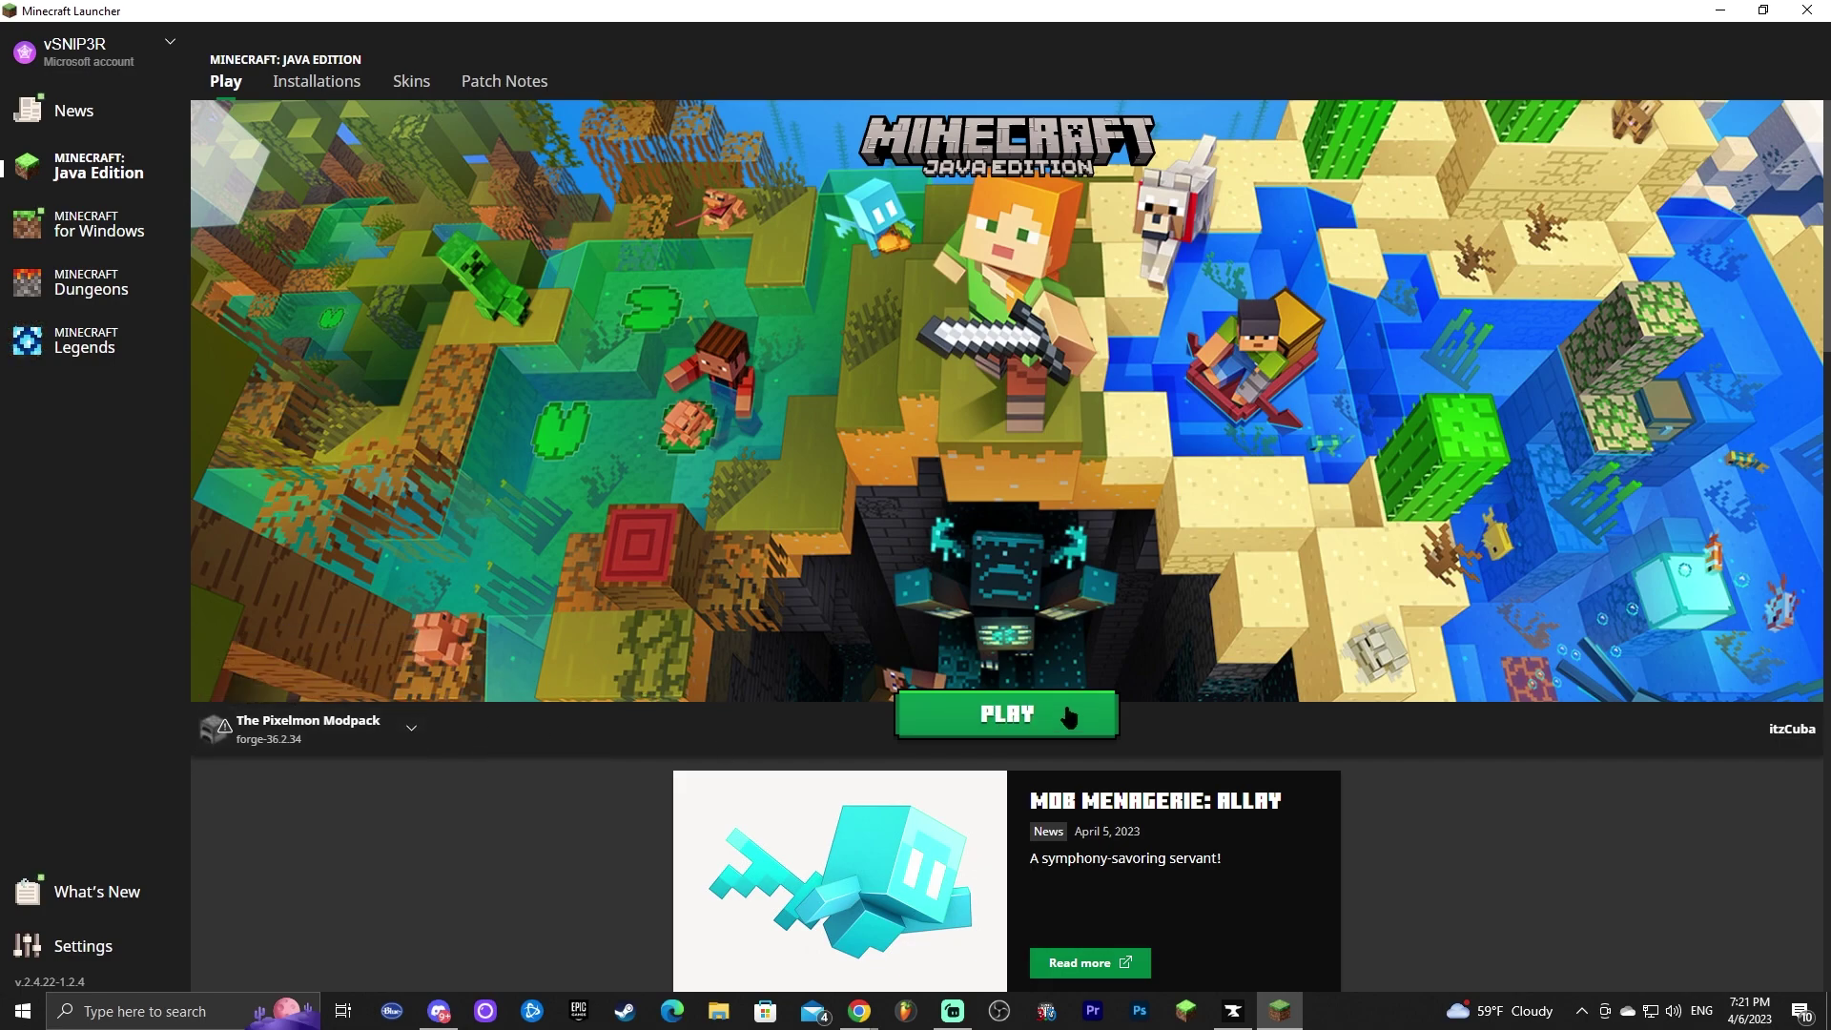
left_click(1031, 707)
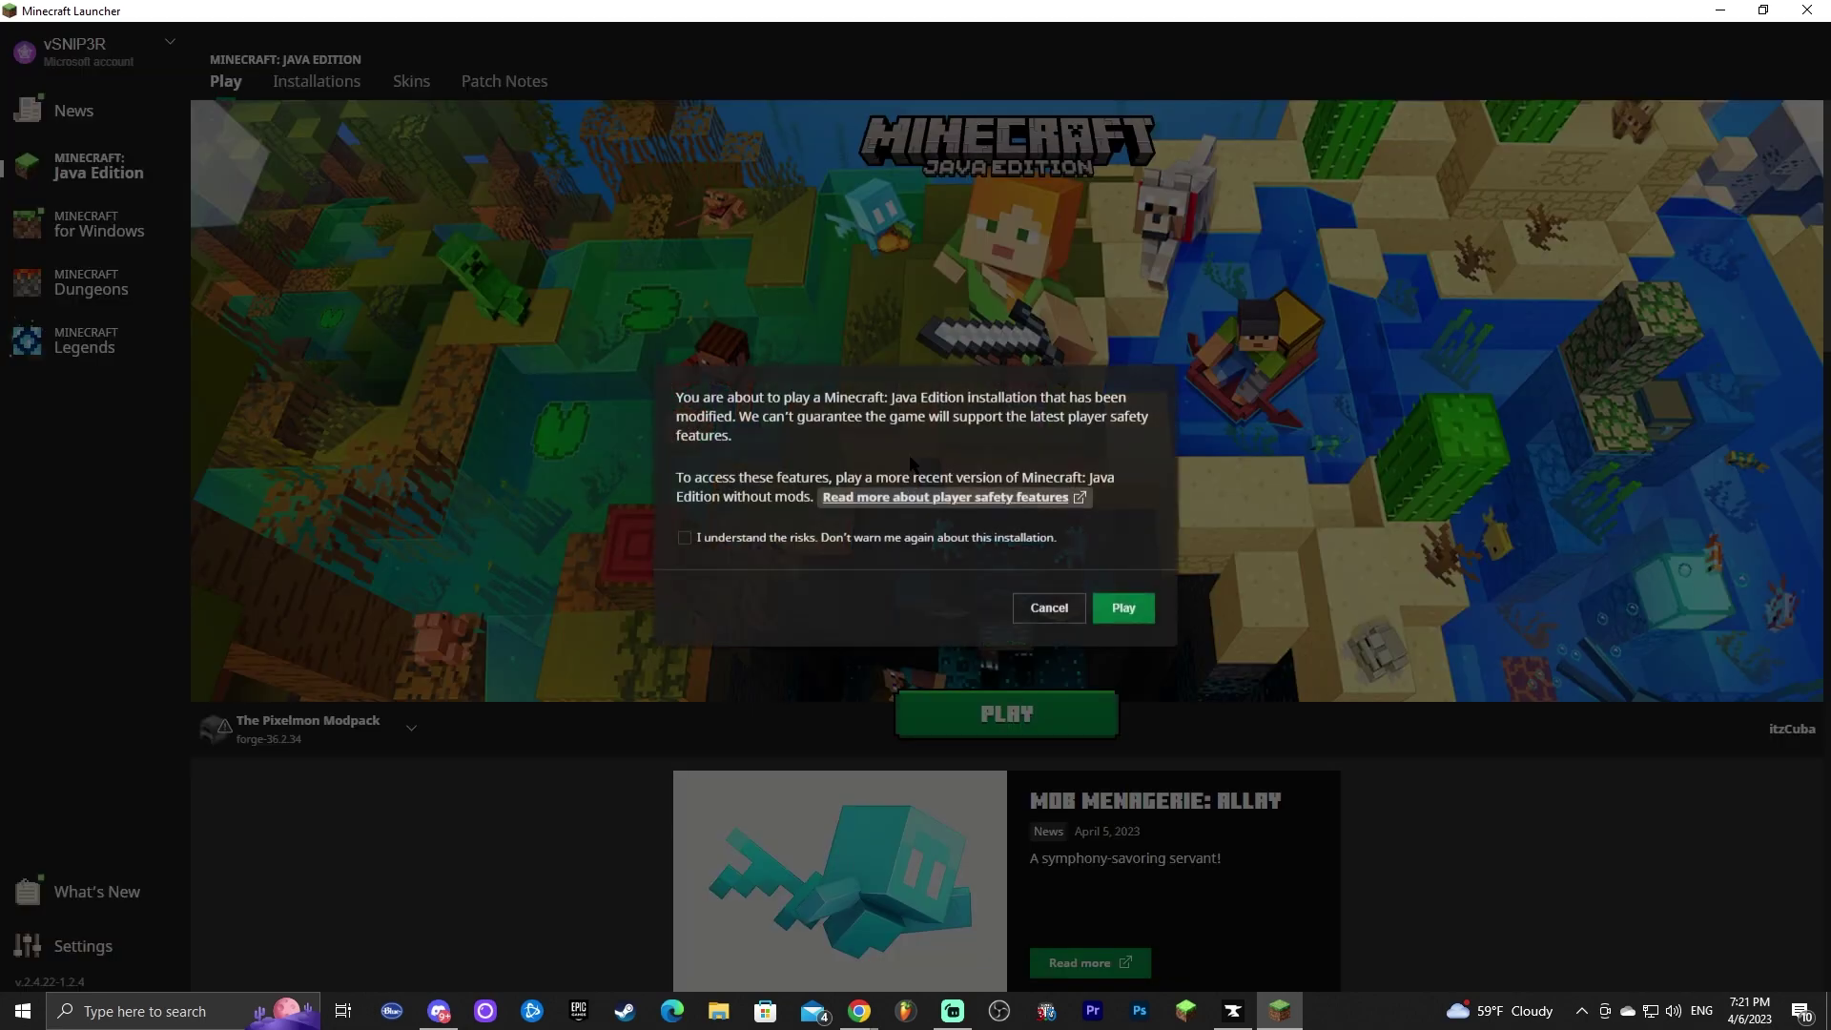
left_click(984, 540)
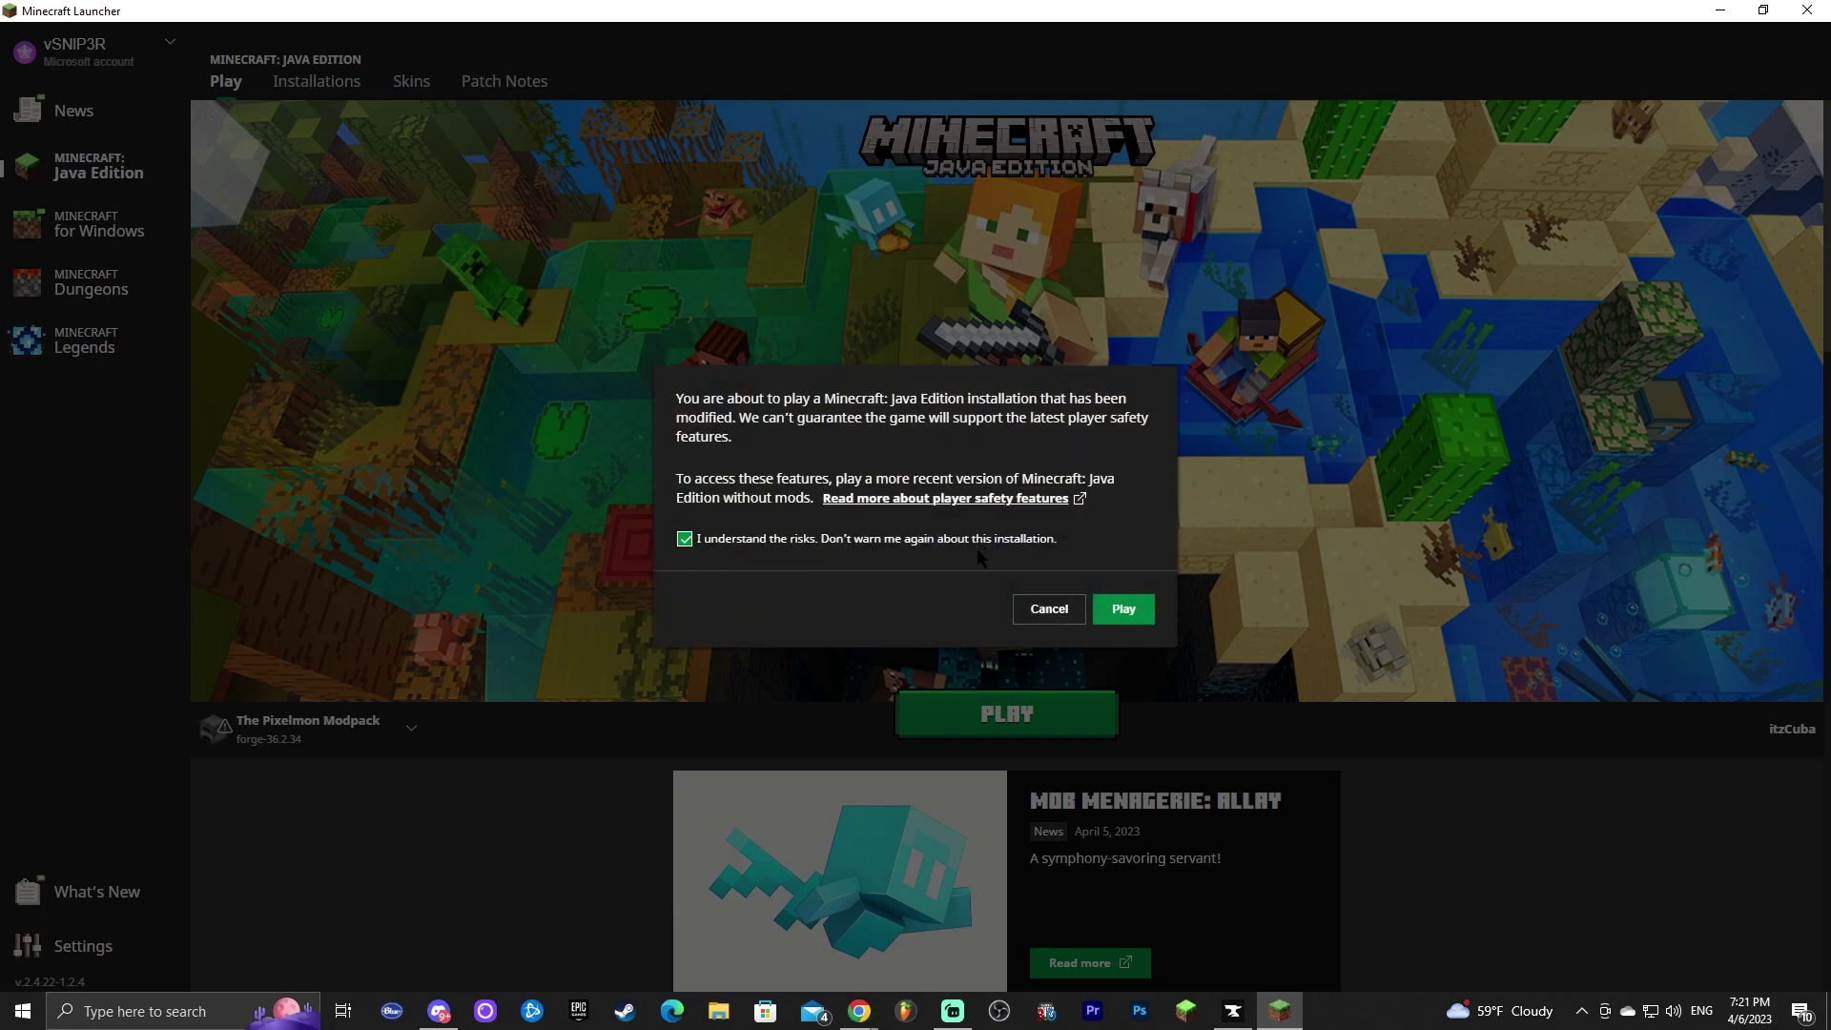
left_click(1125, 610)
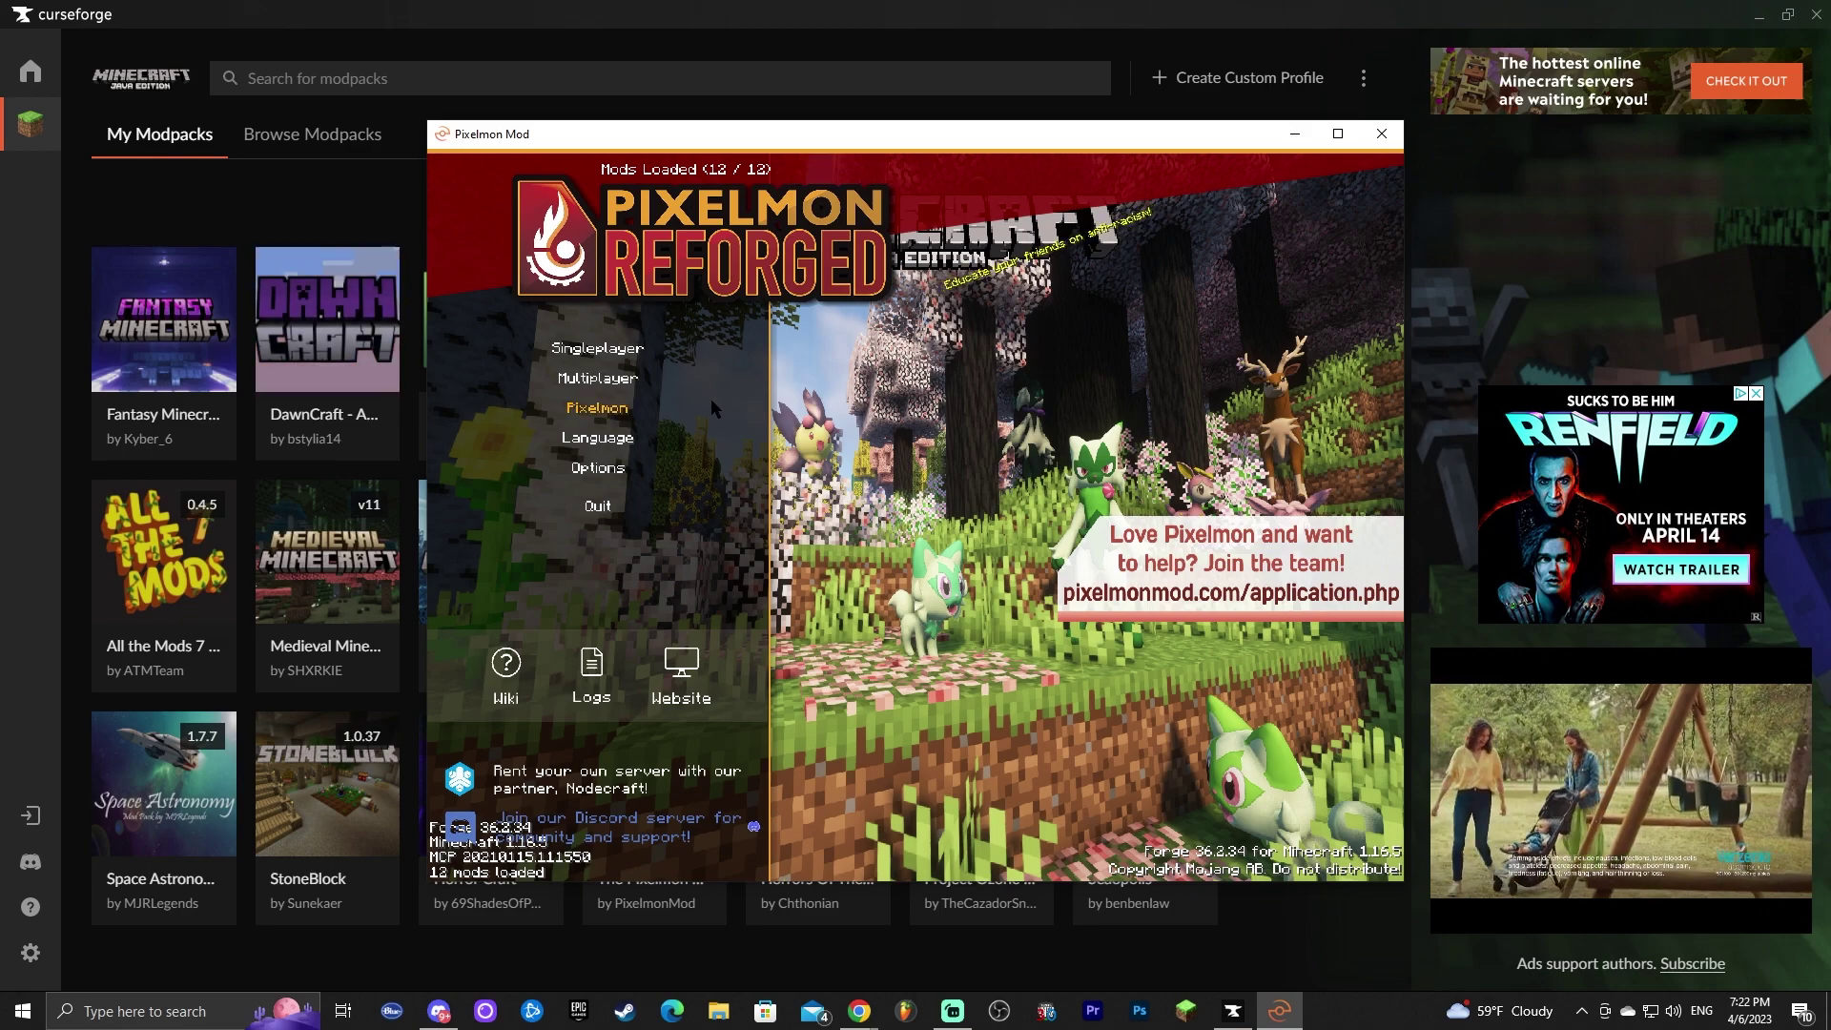
Step: Open a singleplayer world in the maximized Pixelmon game window and begin the adventure with Charmander as the starter
double_click(970, 134)
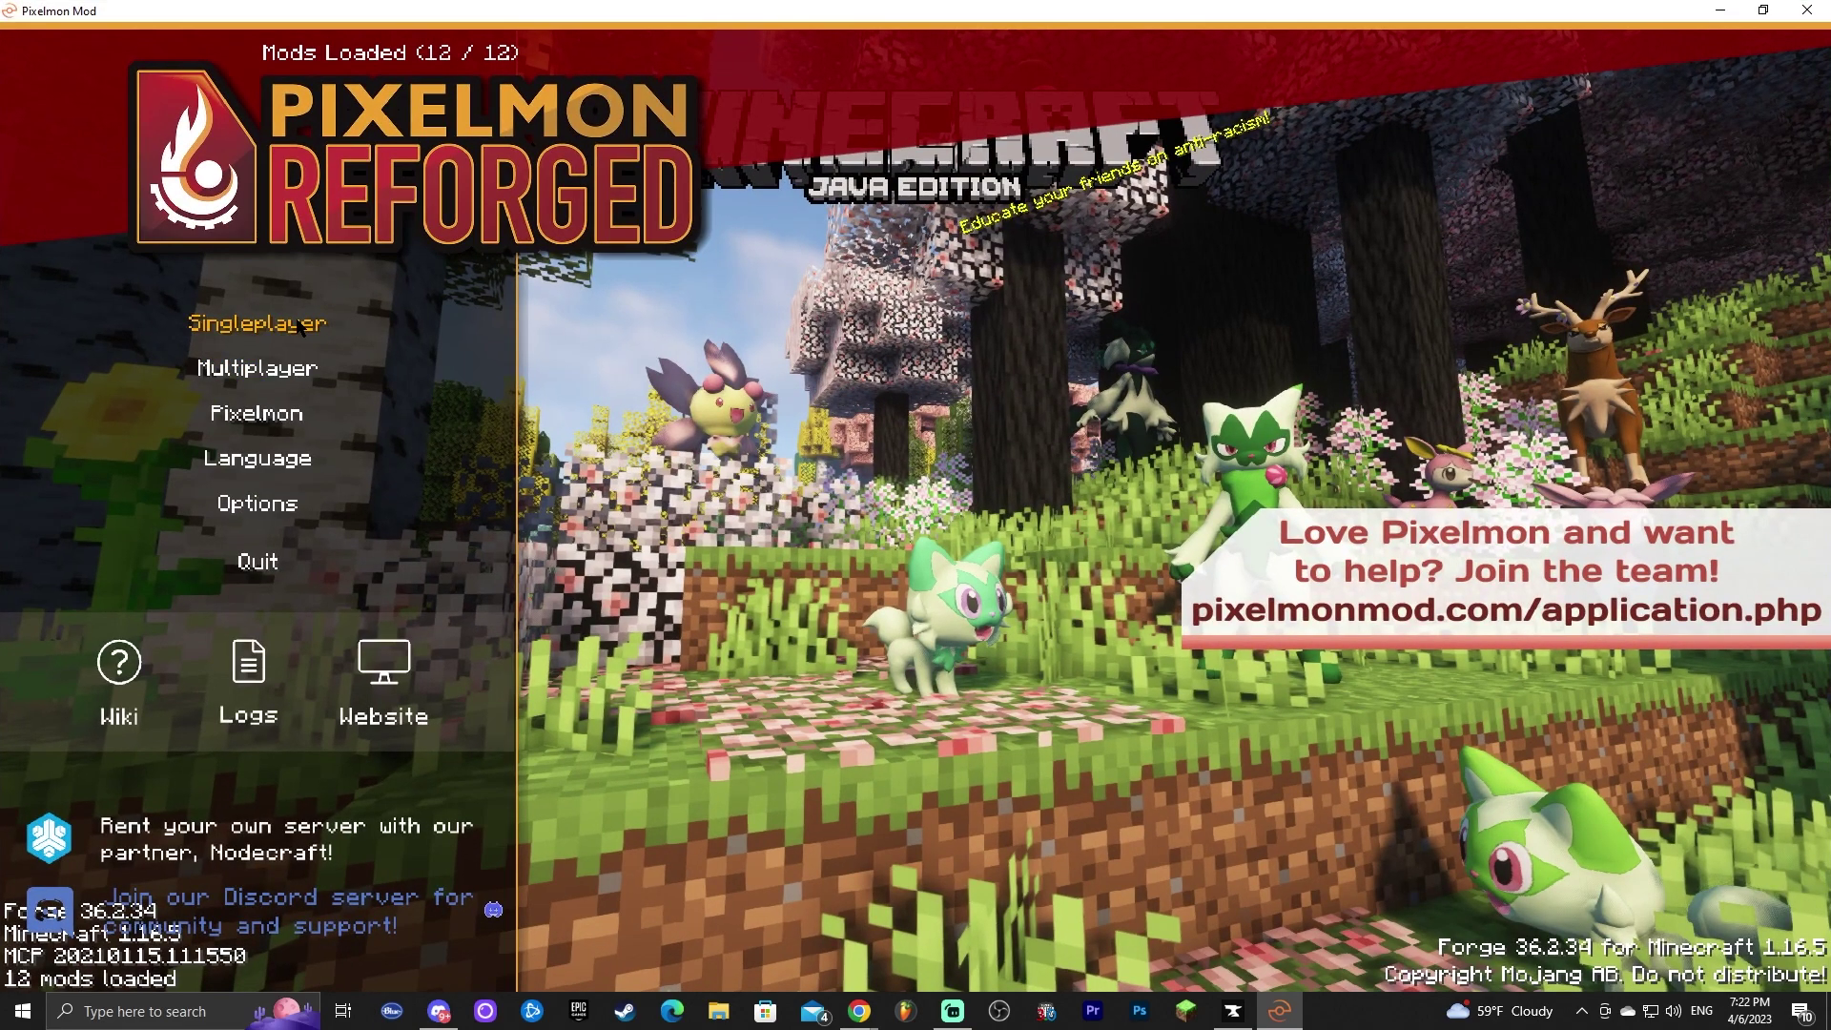
left_click(298, 326)
left_click(821, 936)
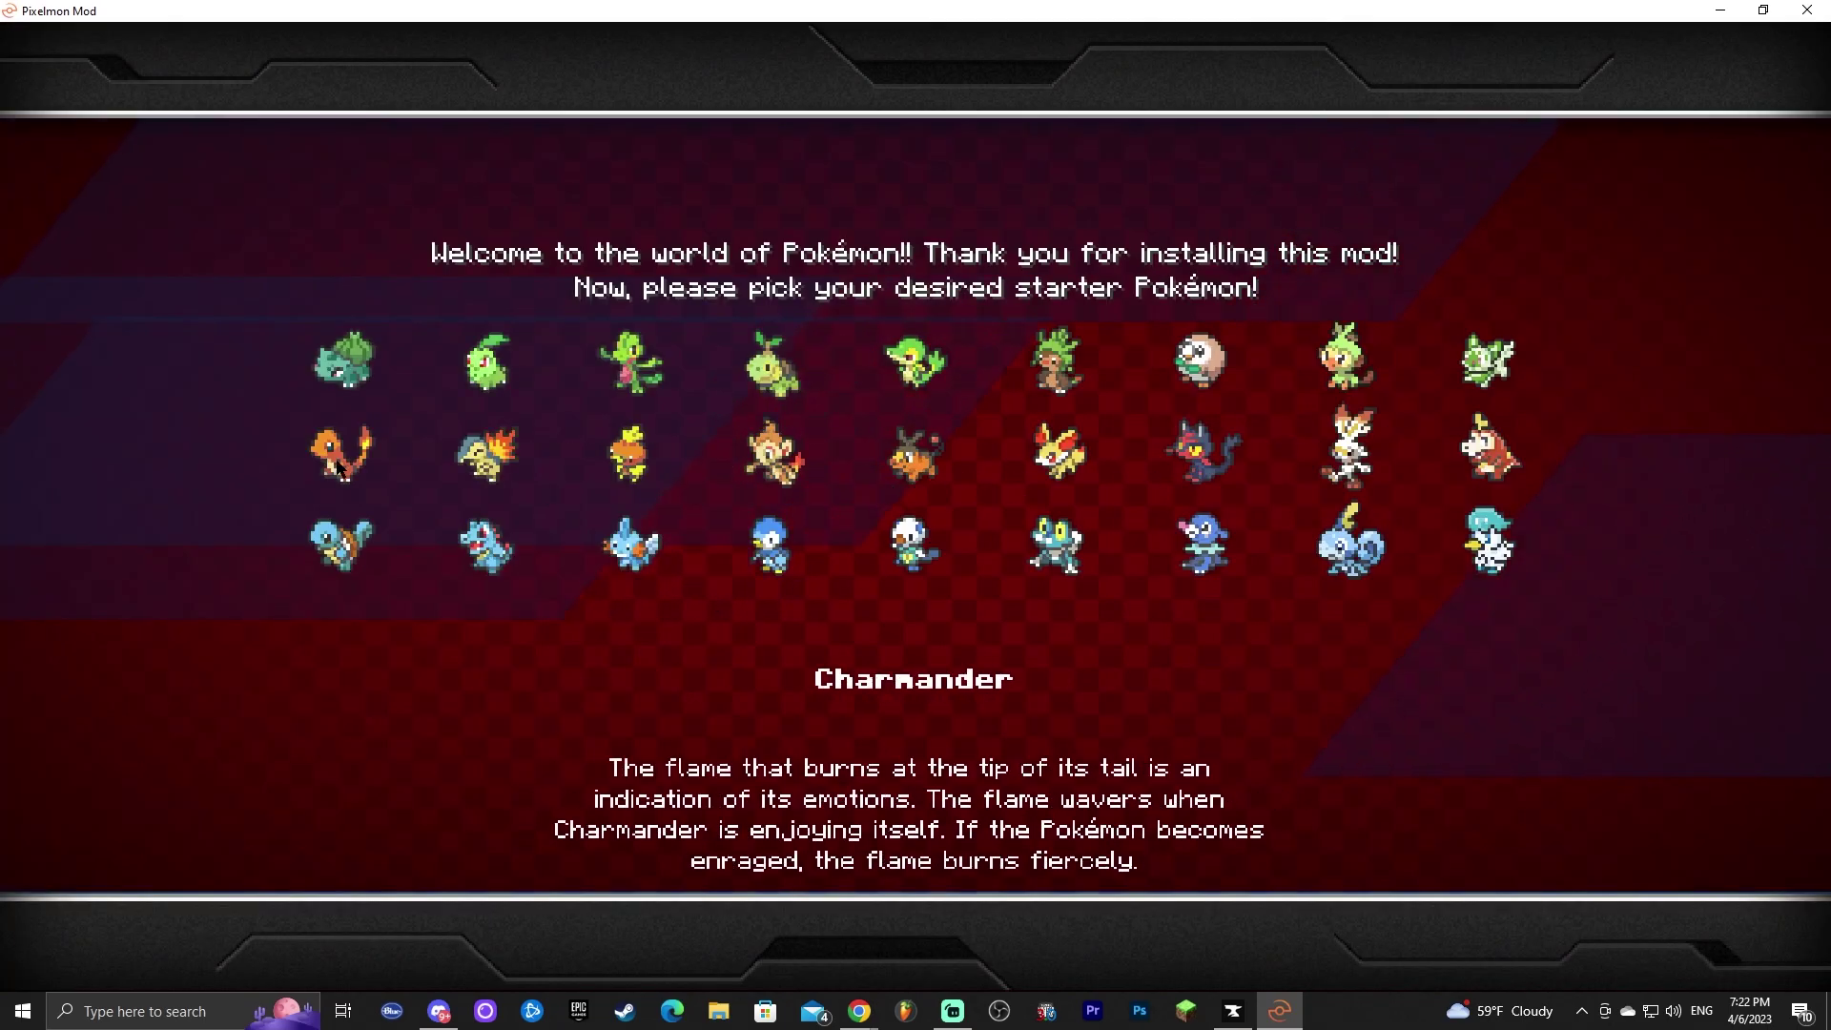
left_click(346, 456)
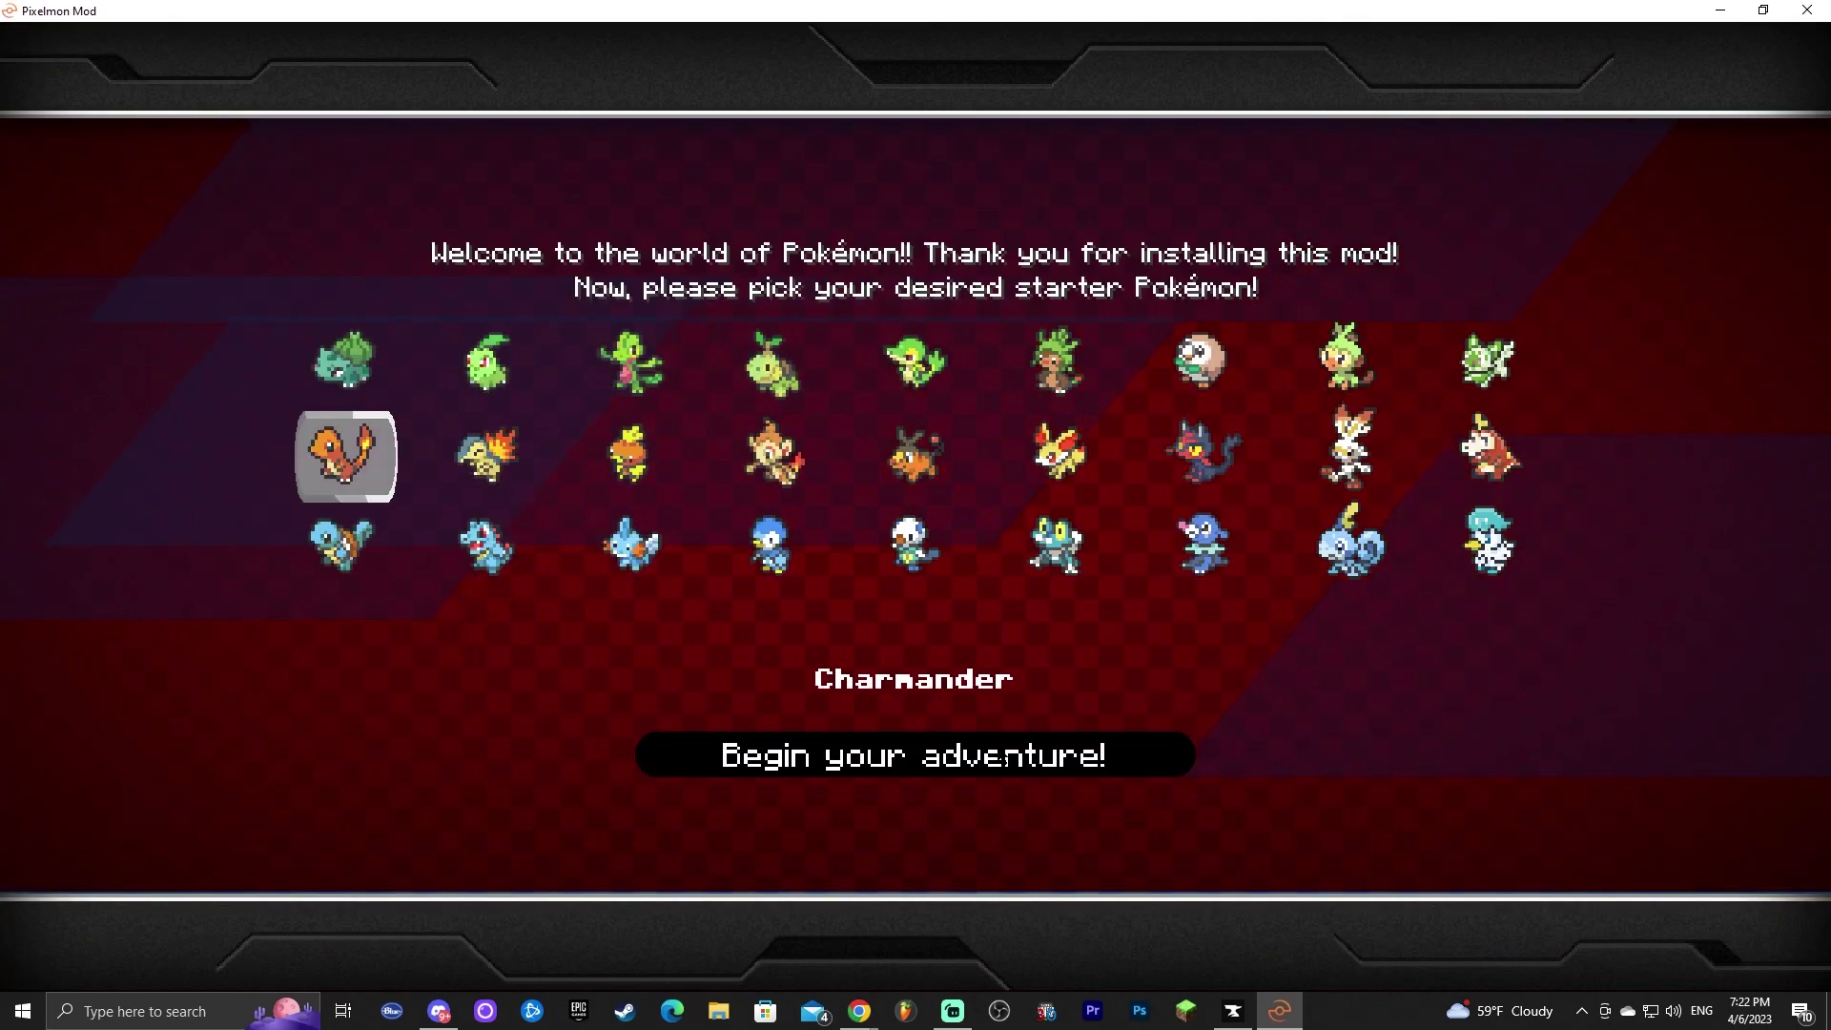
left_click(914, 754)
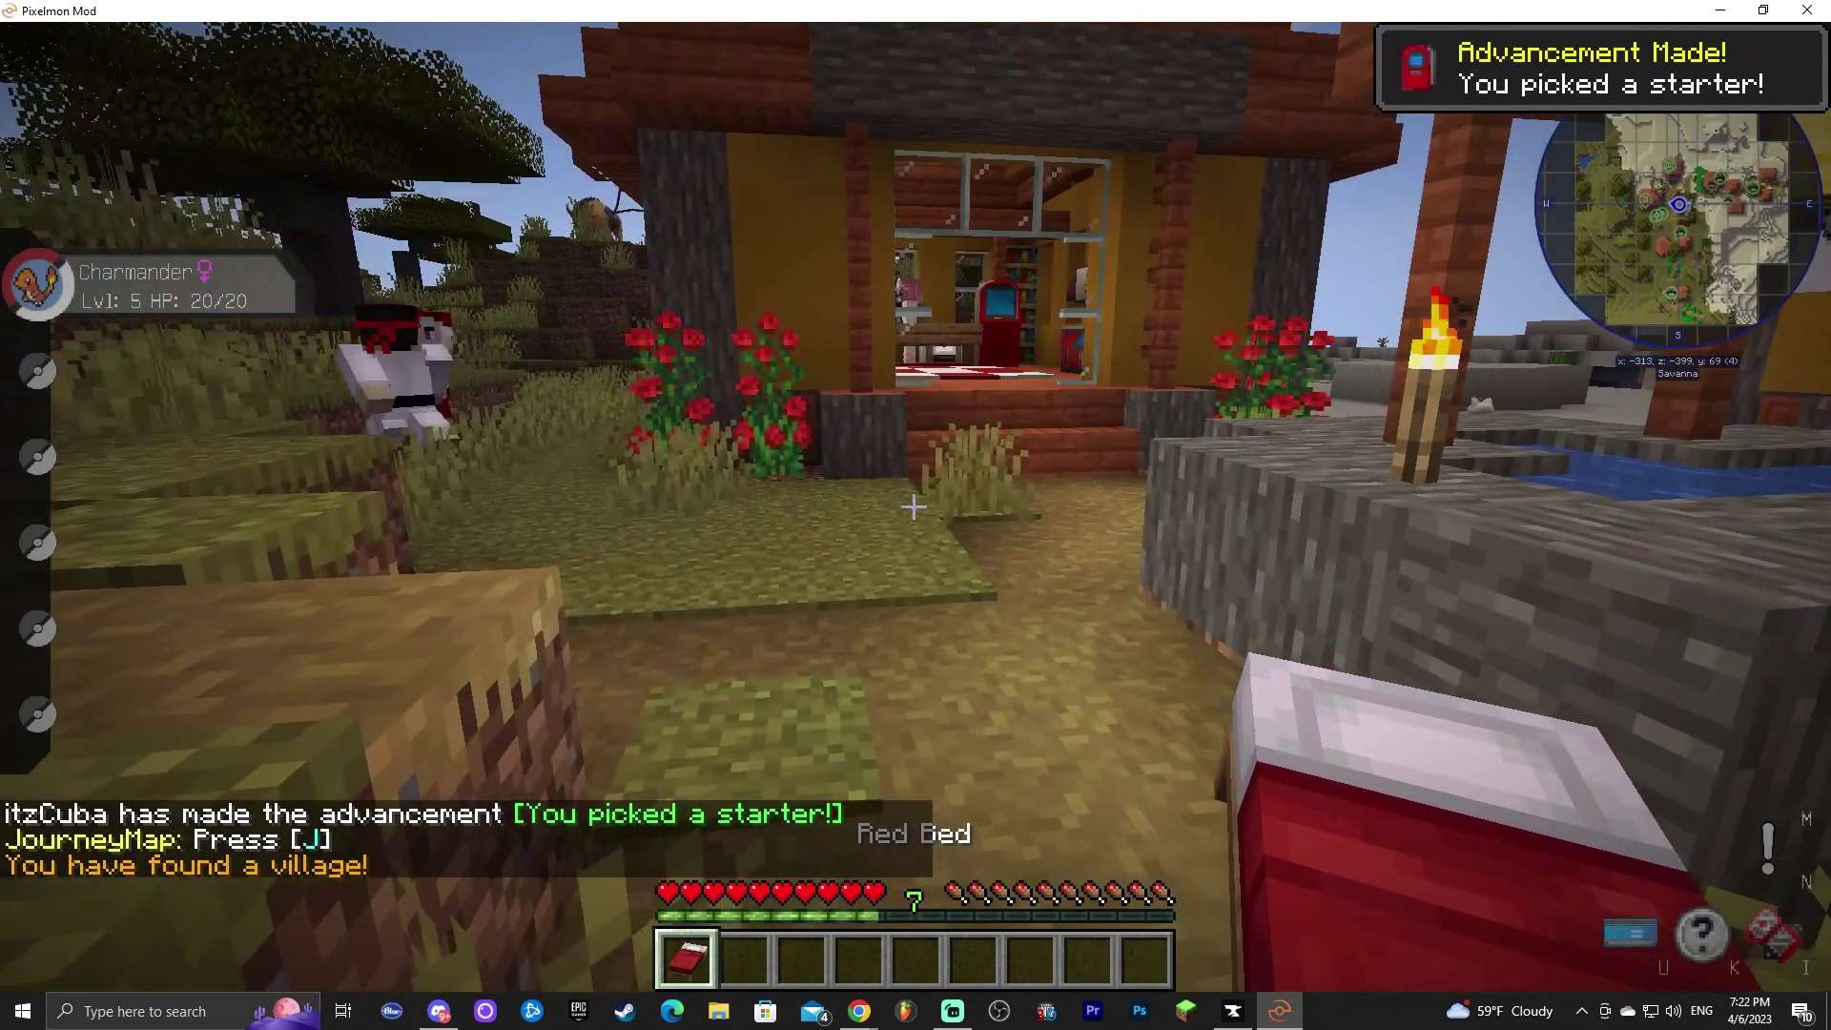
Step: Walk around the savanna village to look at the modded world and view the character from the front
key("w")
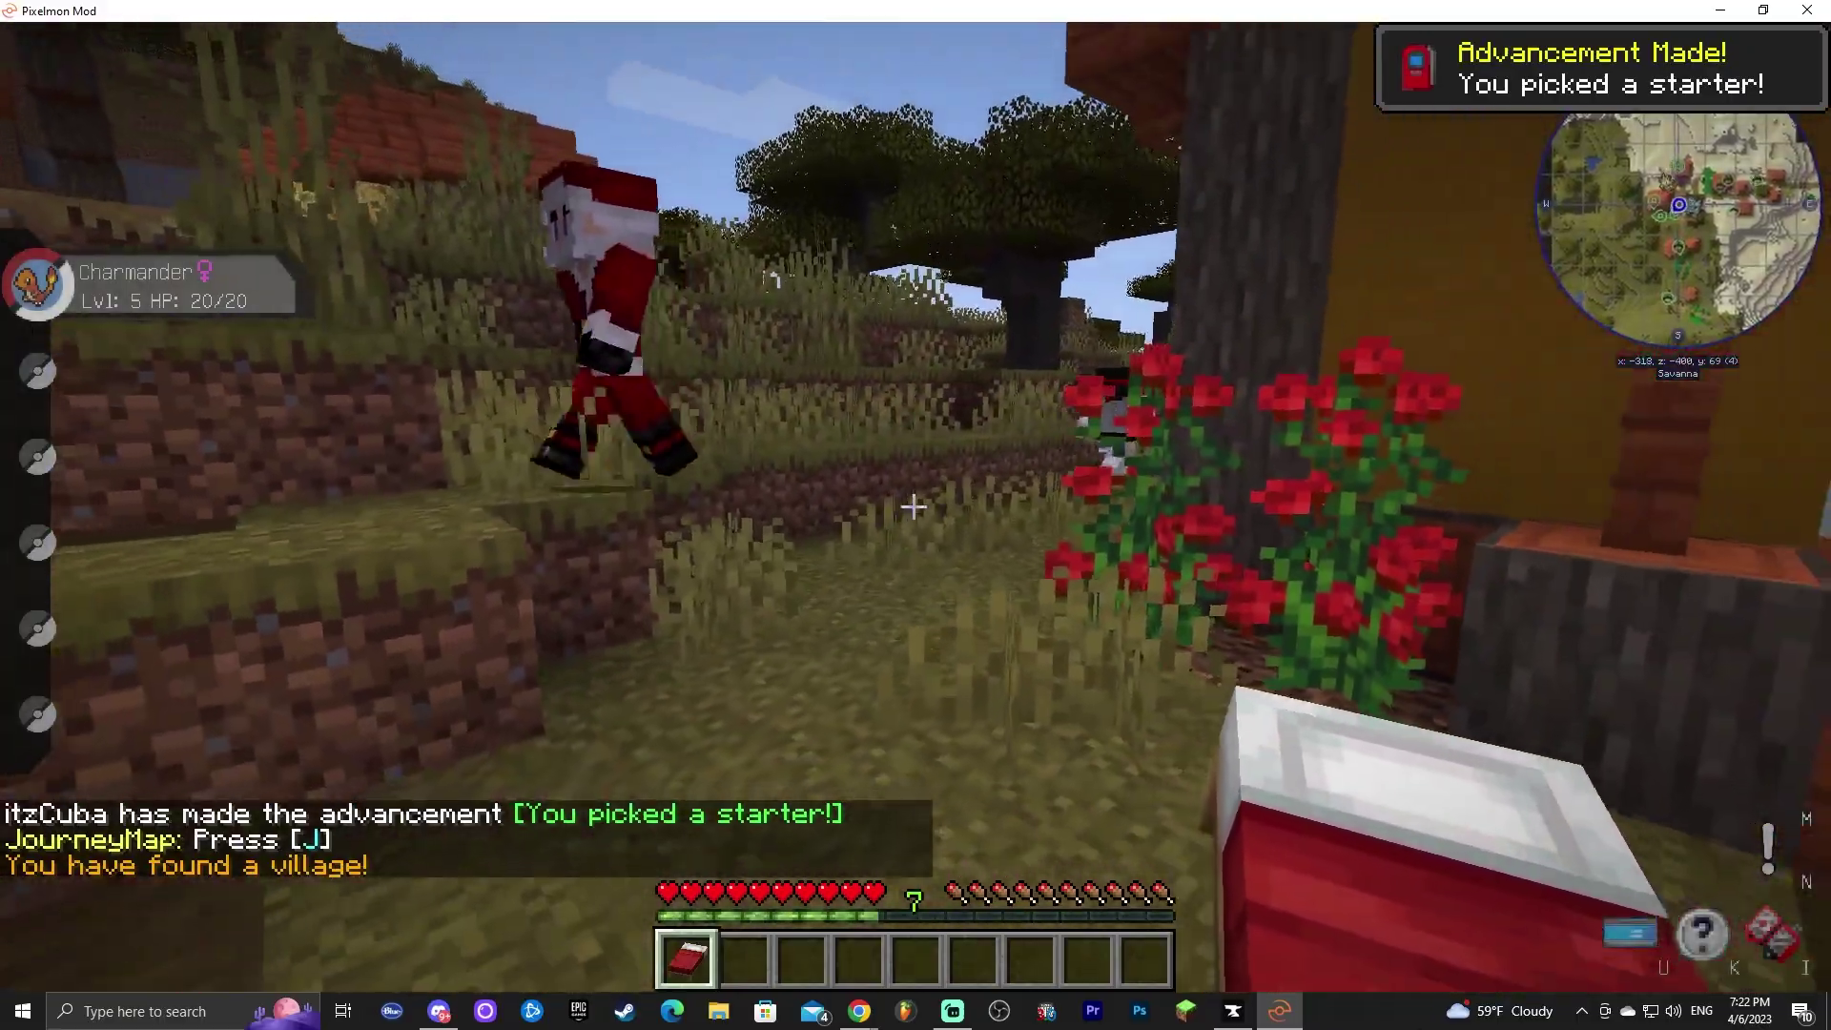
key("w")
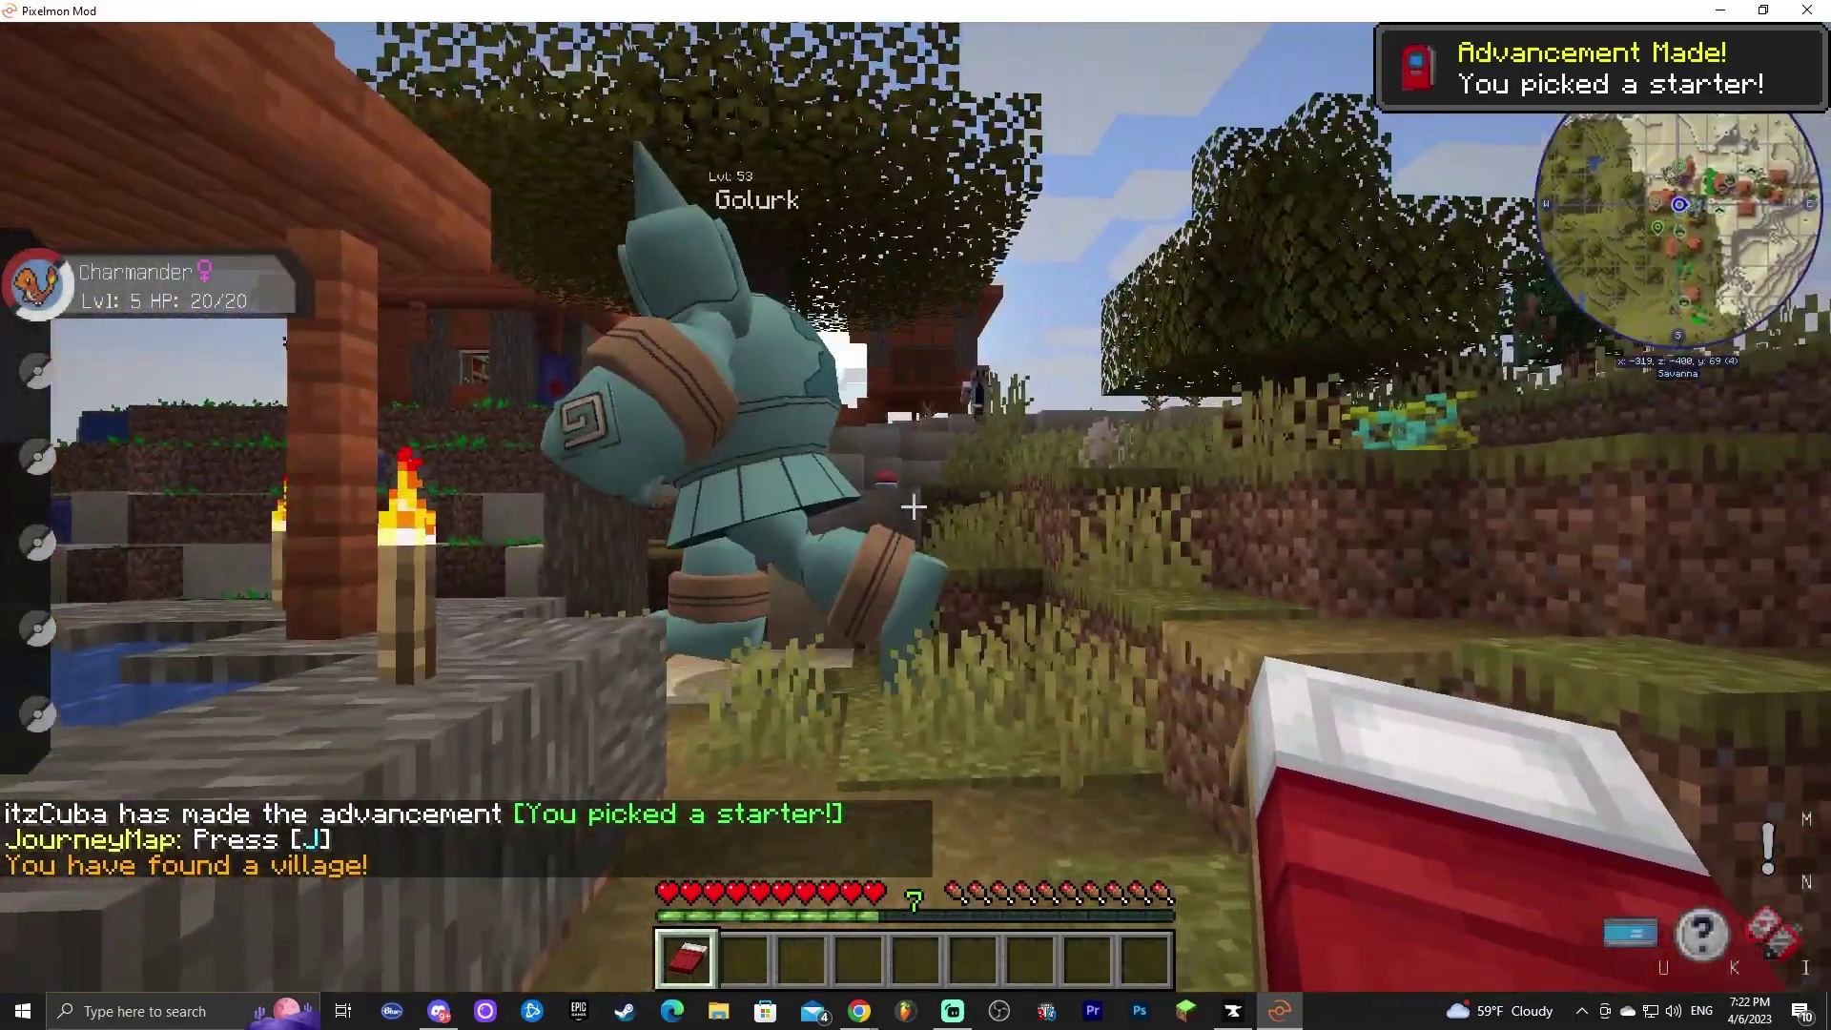
key("w")
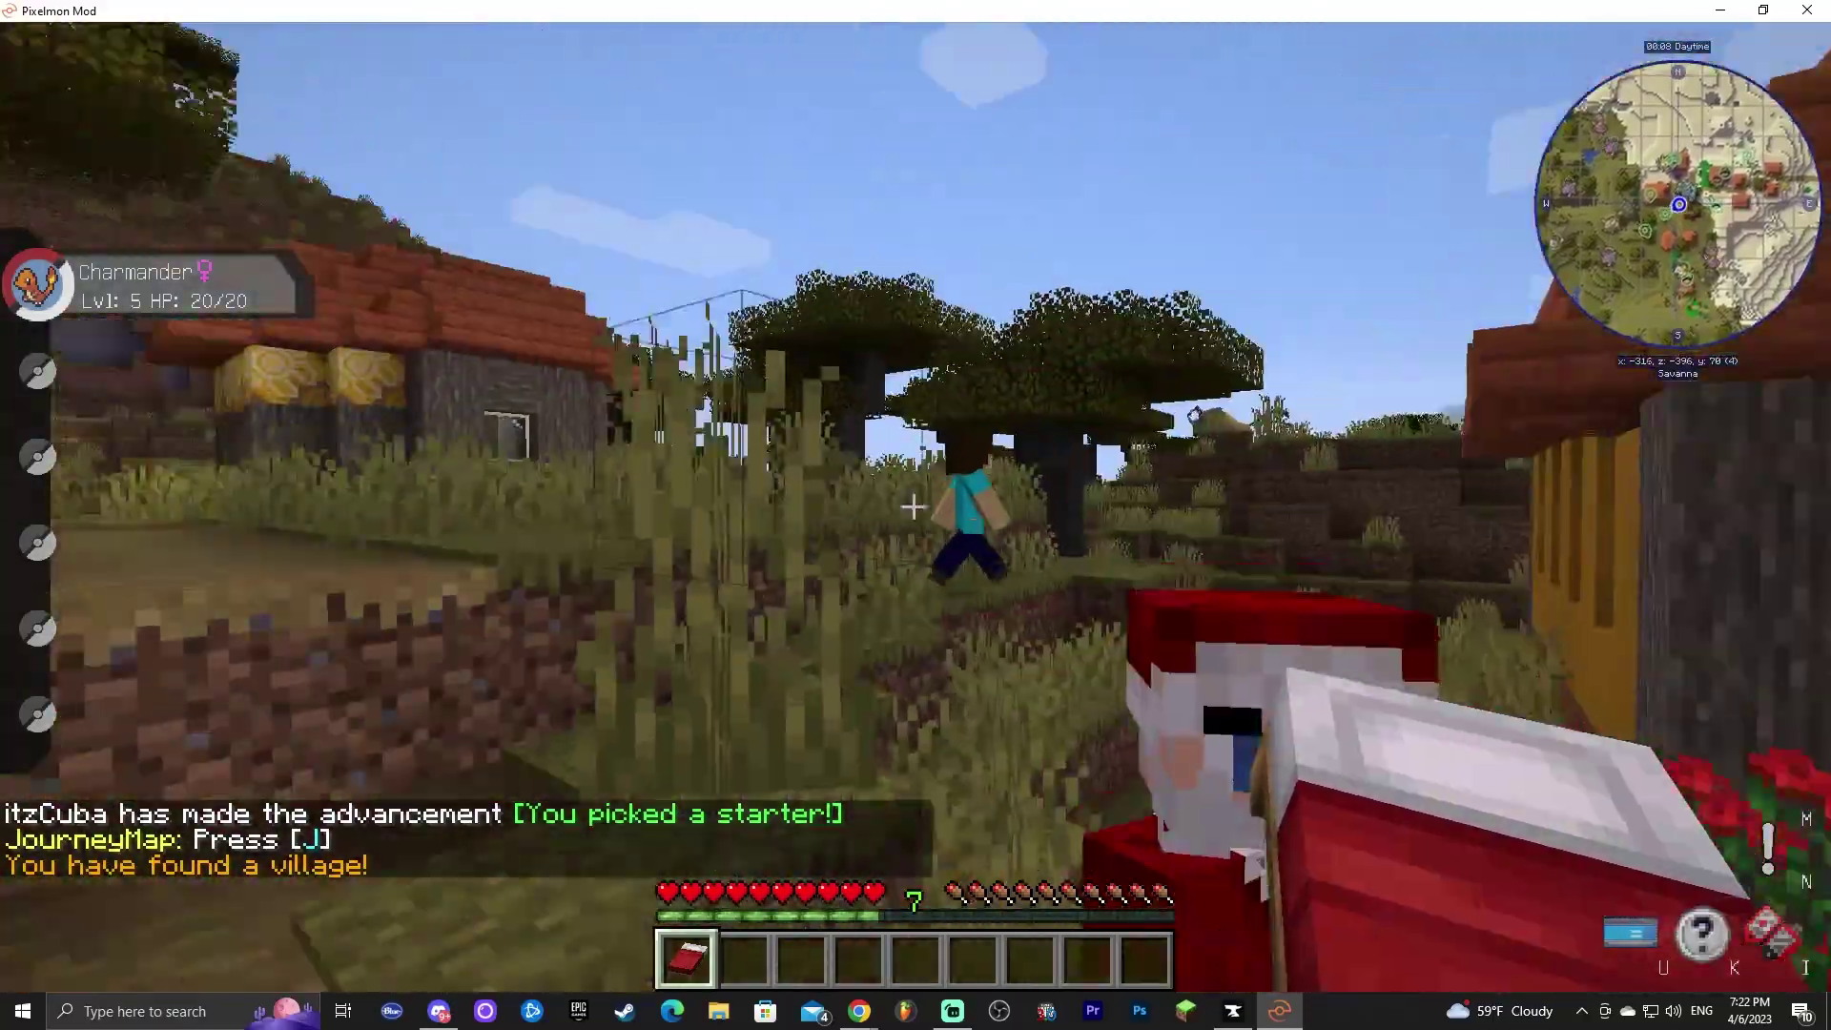
key("w")
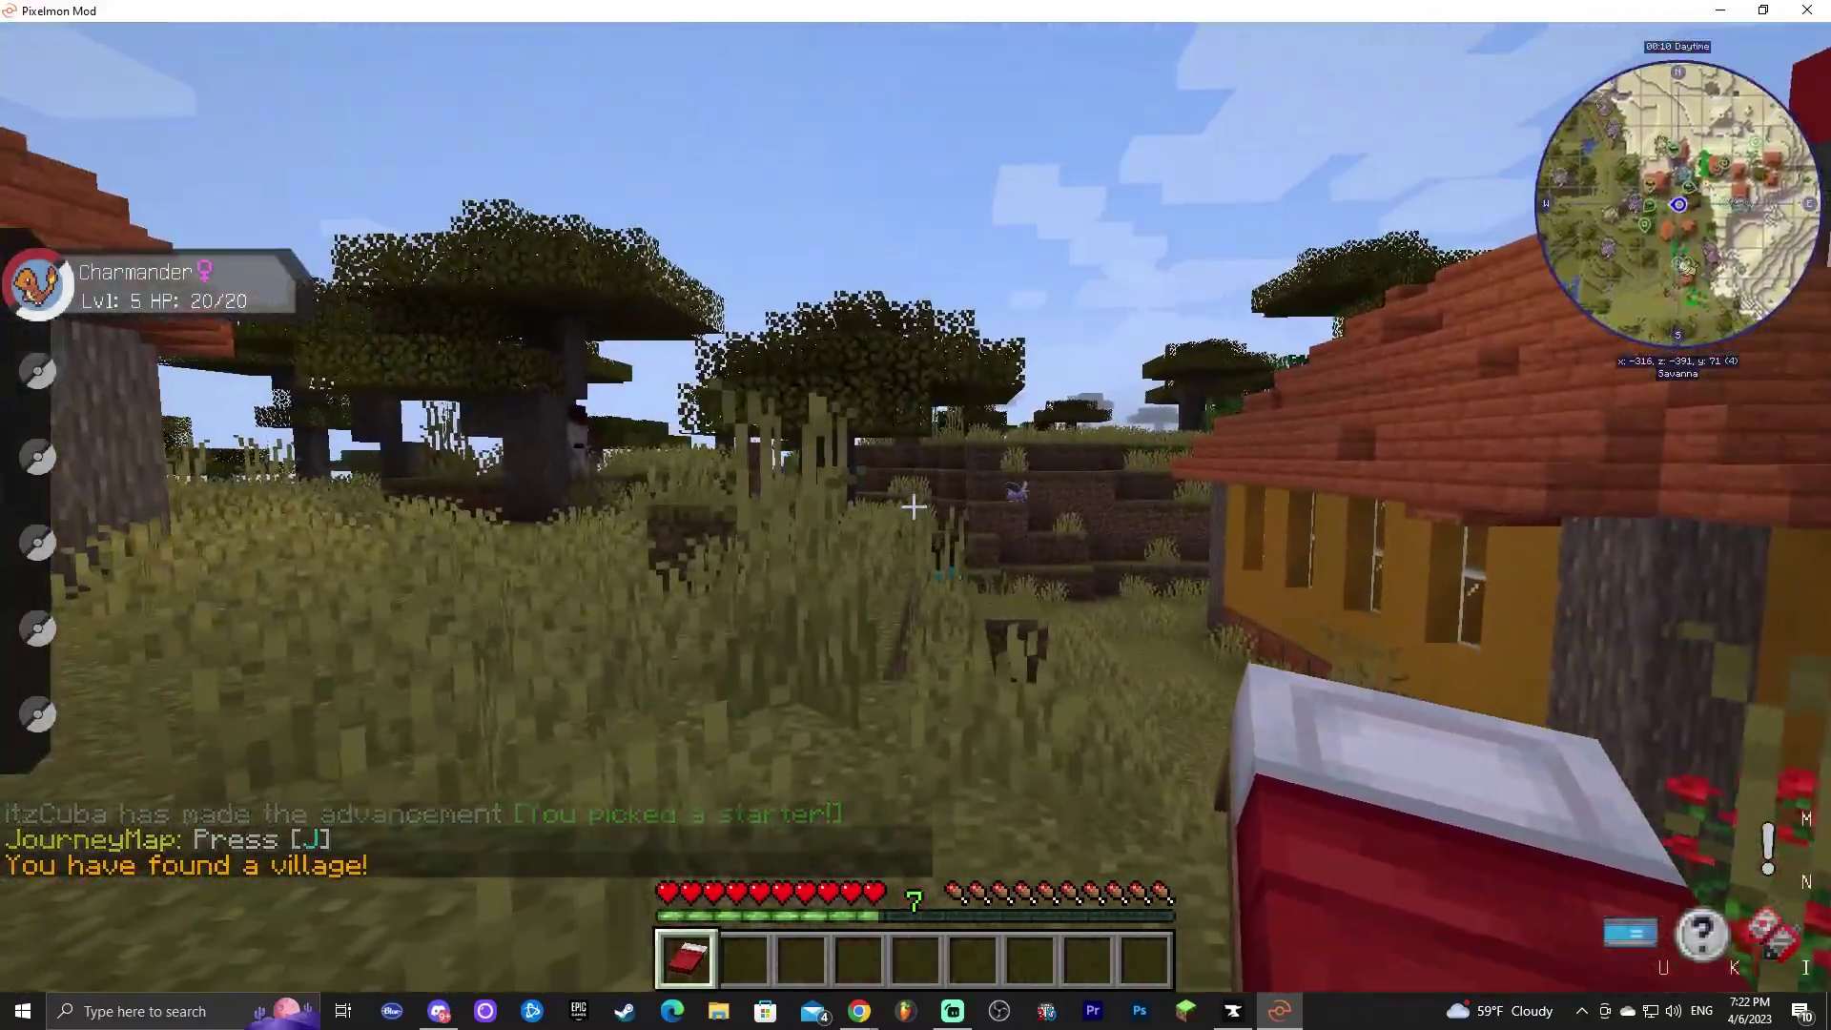
key("w")
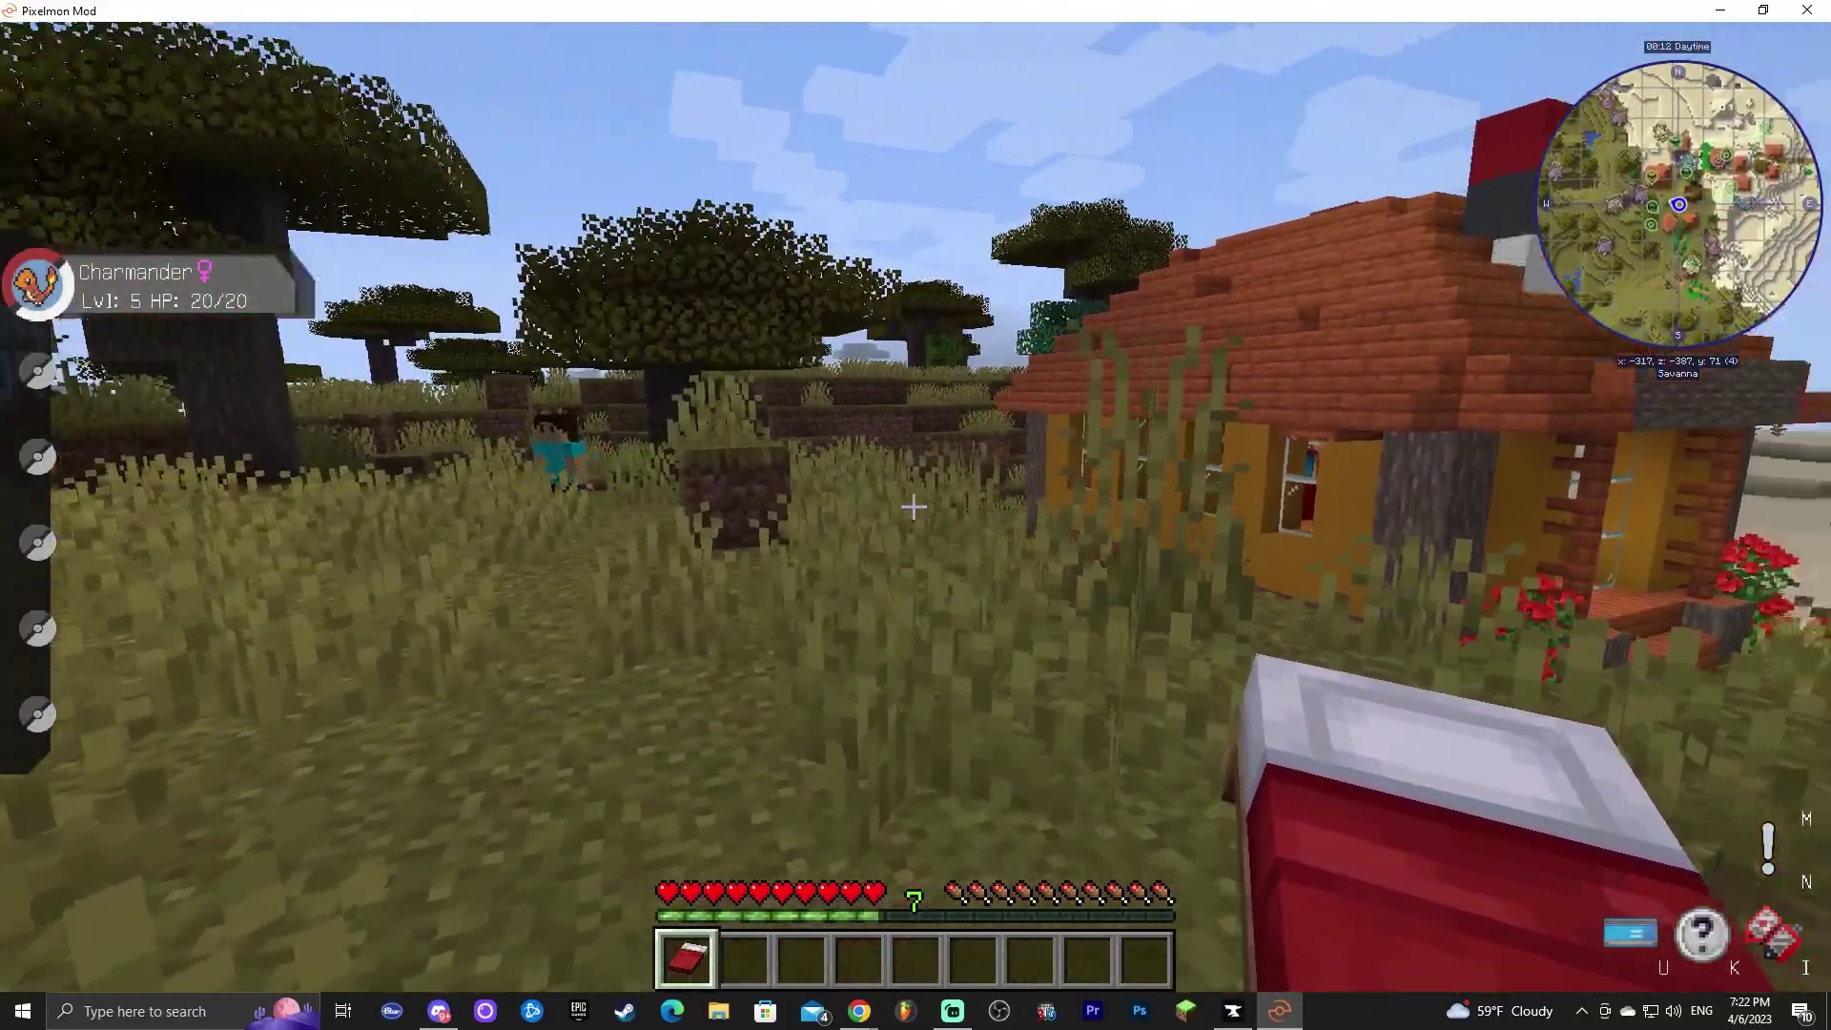
key("F5")
key("F5")
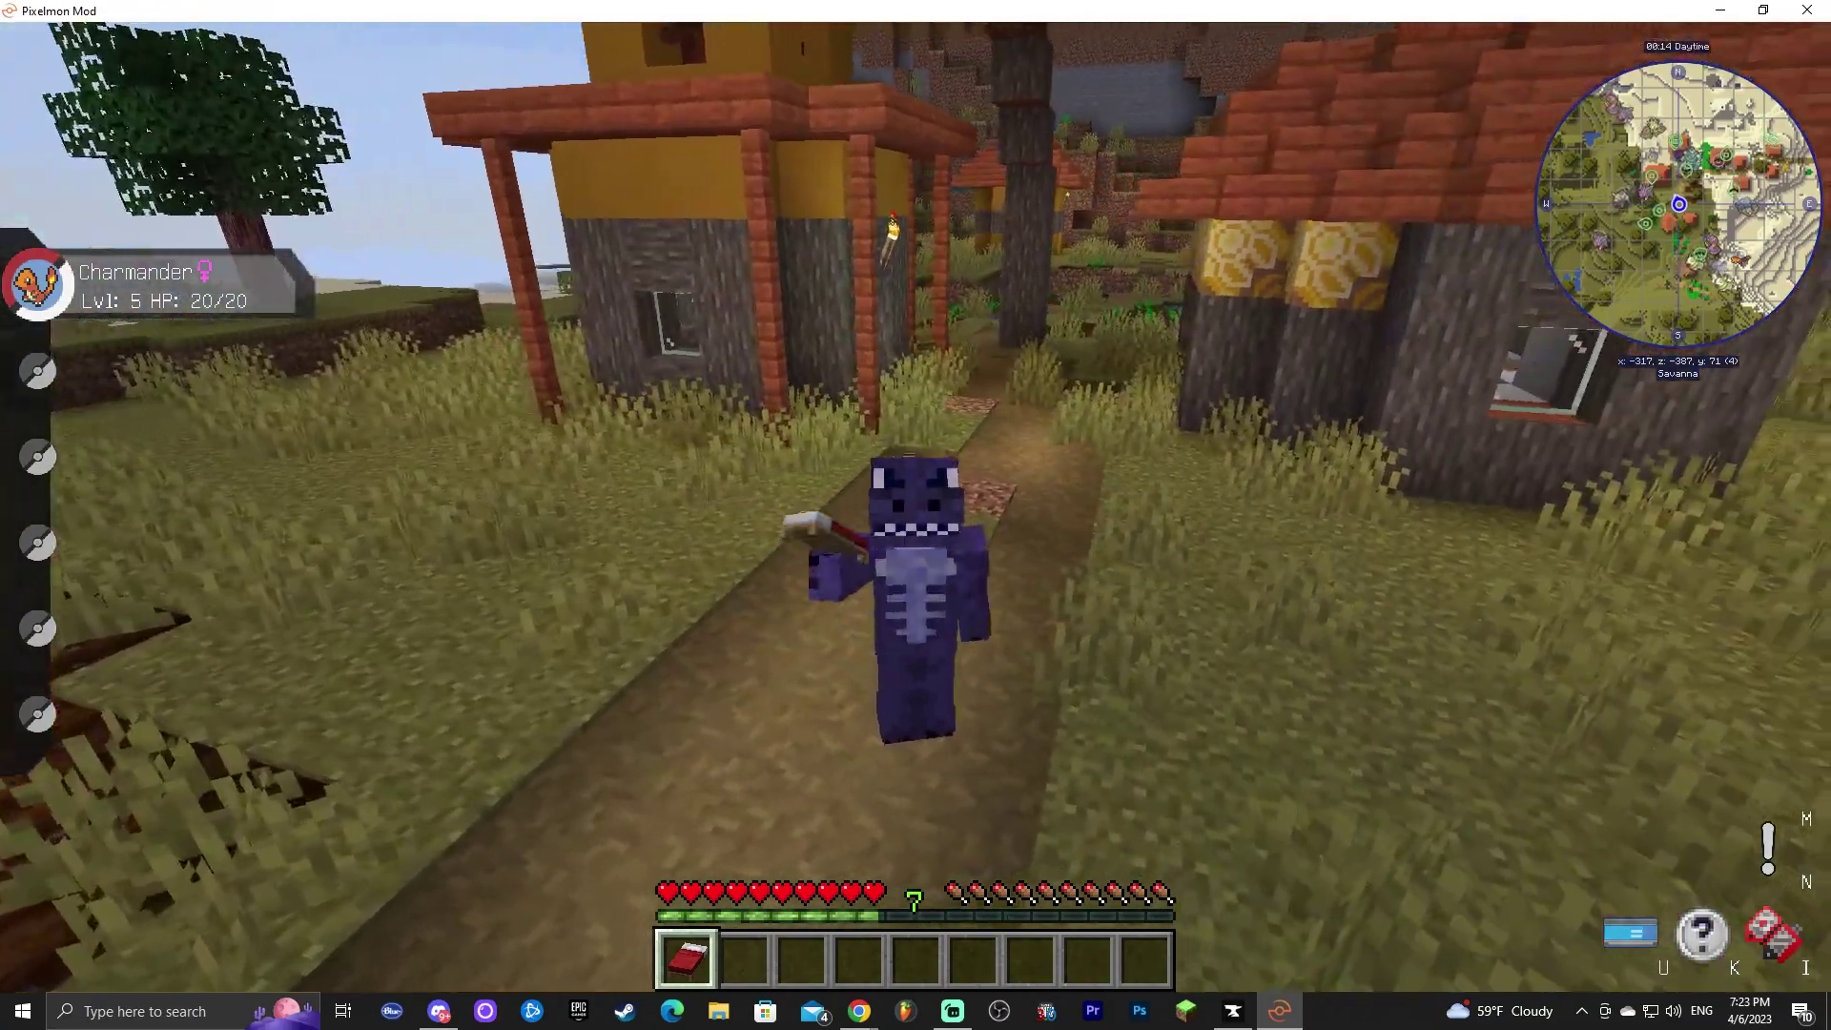
Step: Leave the world to the title screen and quit the Pixelmon game
key("Escape")
left_click(1042, 658)
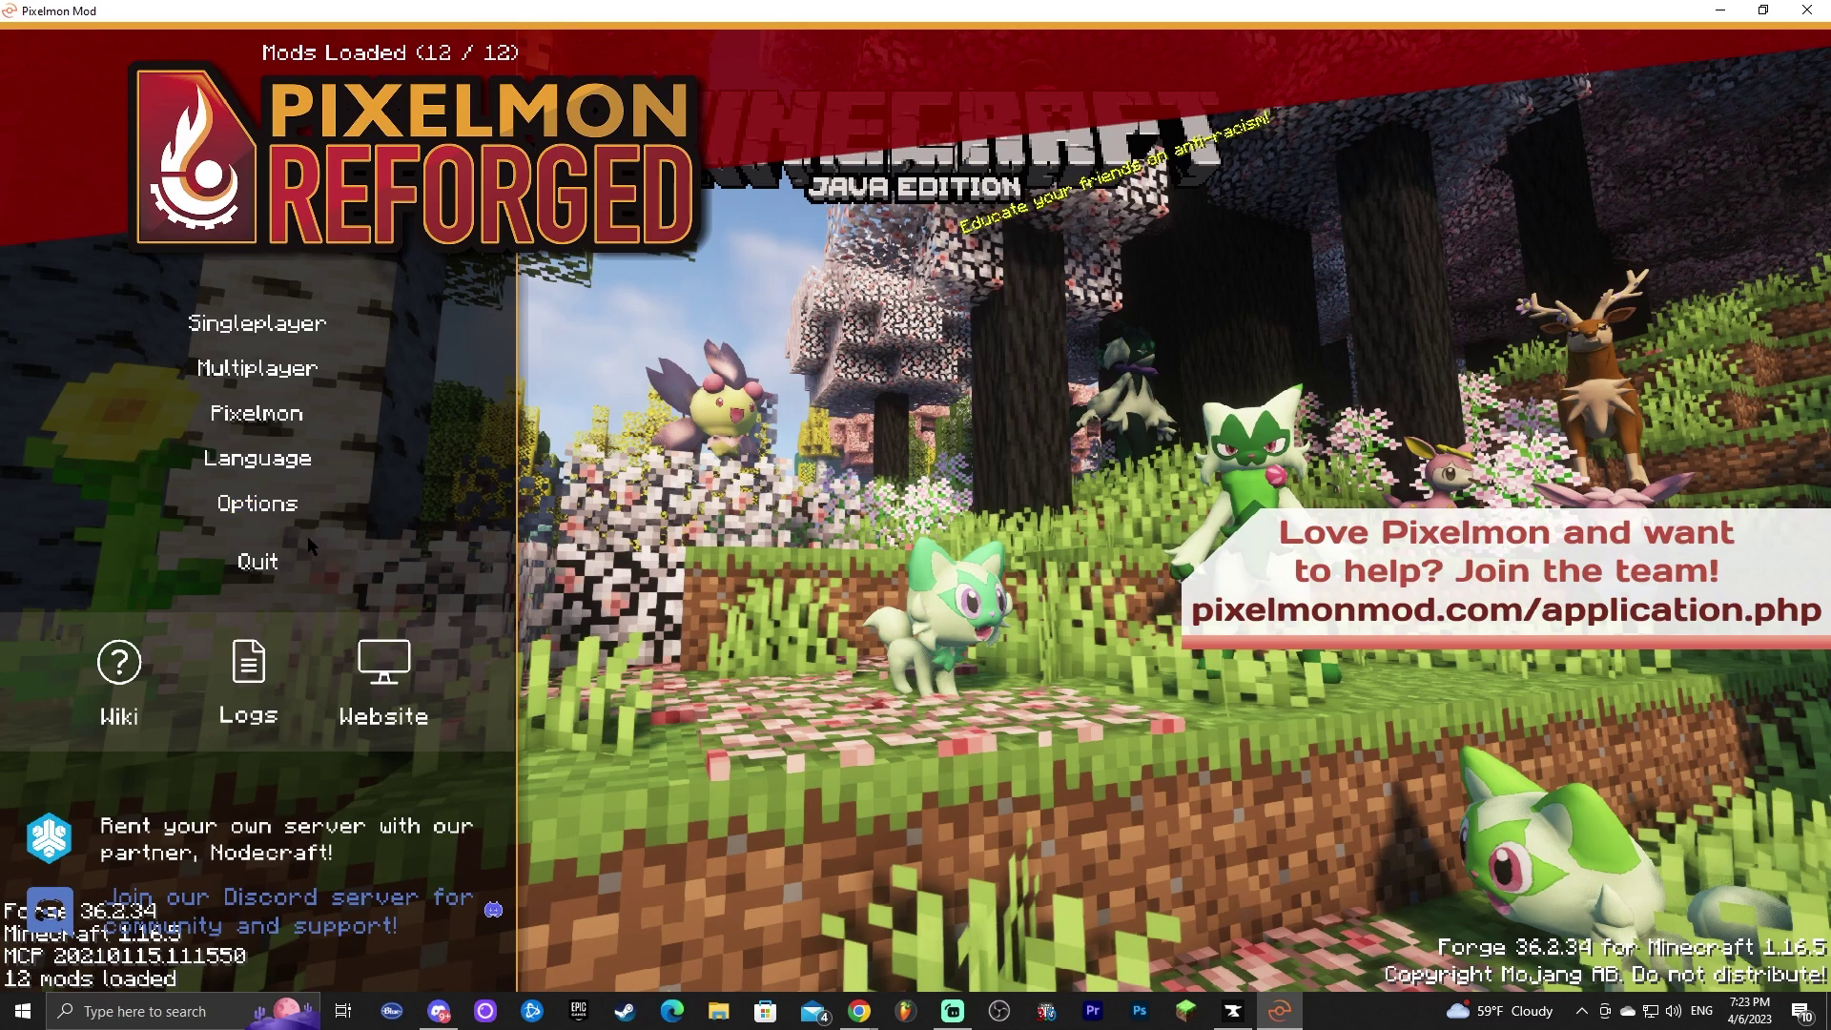
left_click(253, 556)
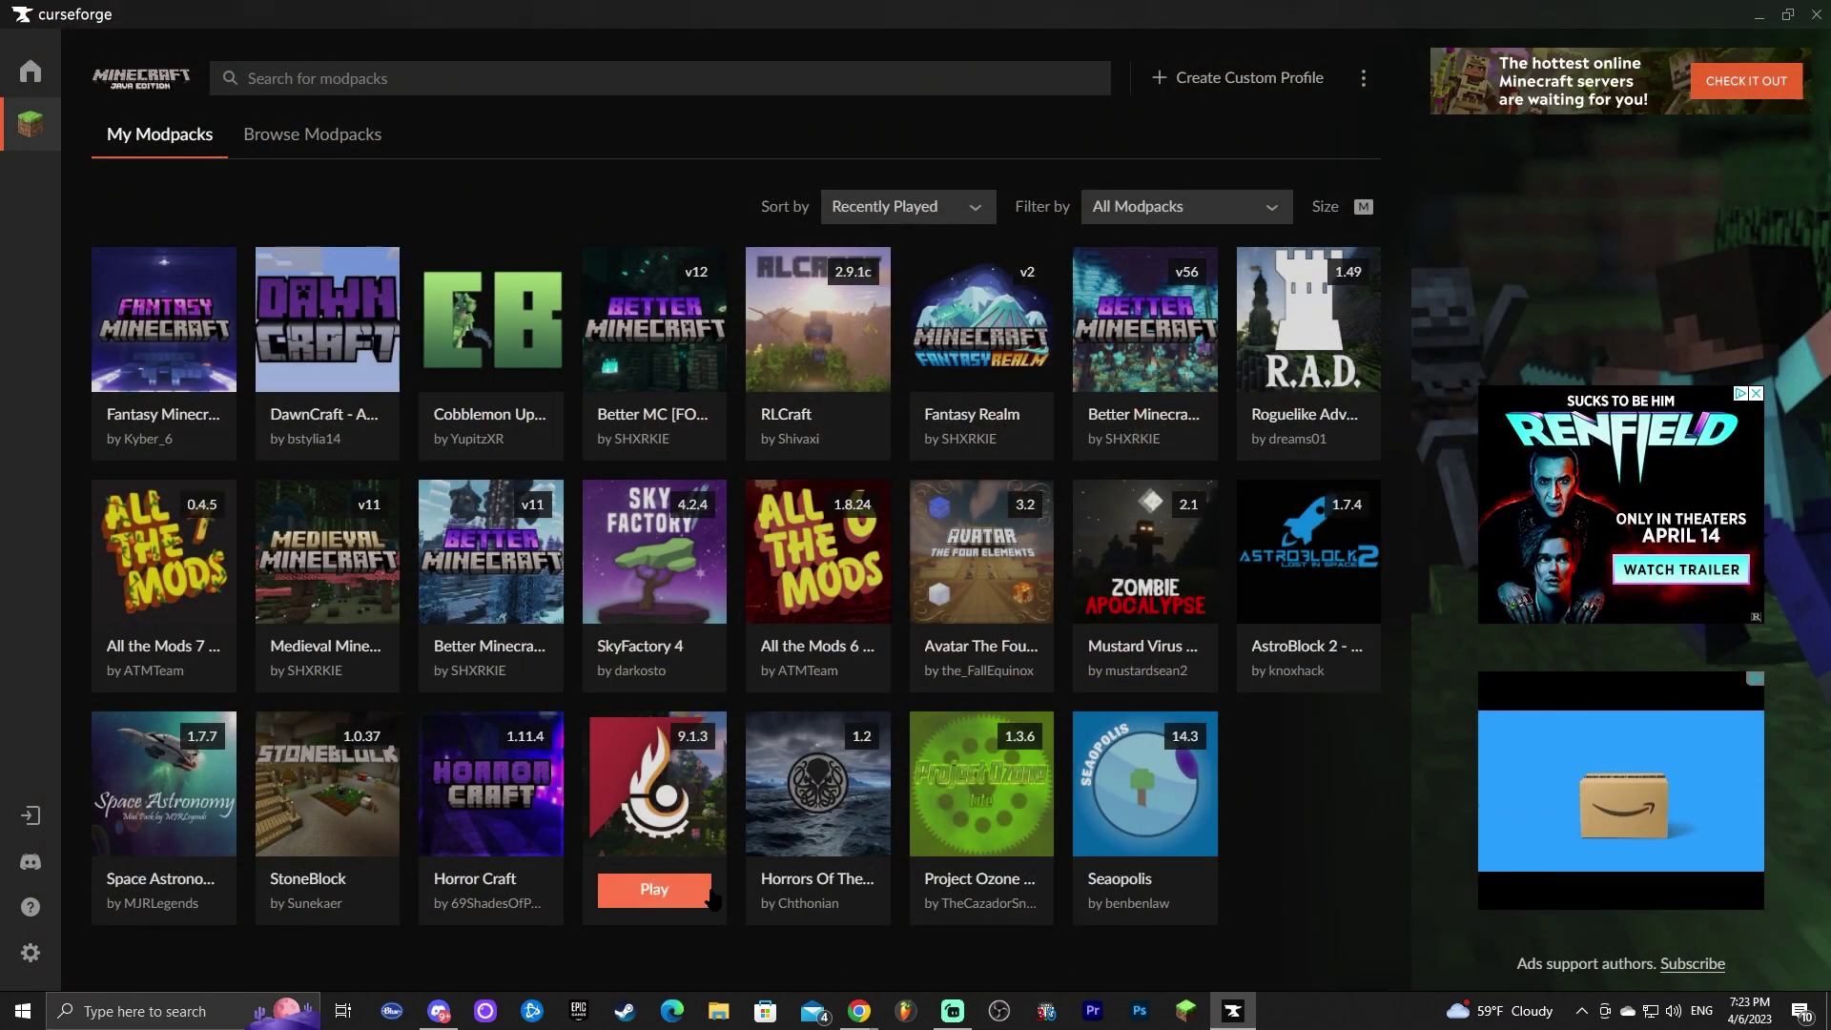
Step: Launch The Pixelmon Modpack from CurseForge and open its installation for editing in the Minecraft Launcher with more options shown
left_click(672, 896)
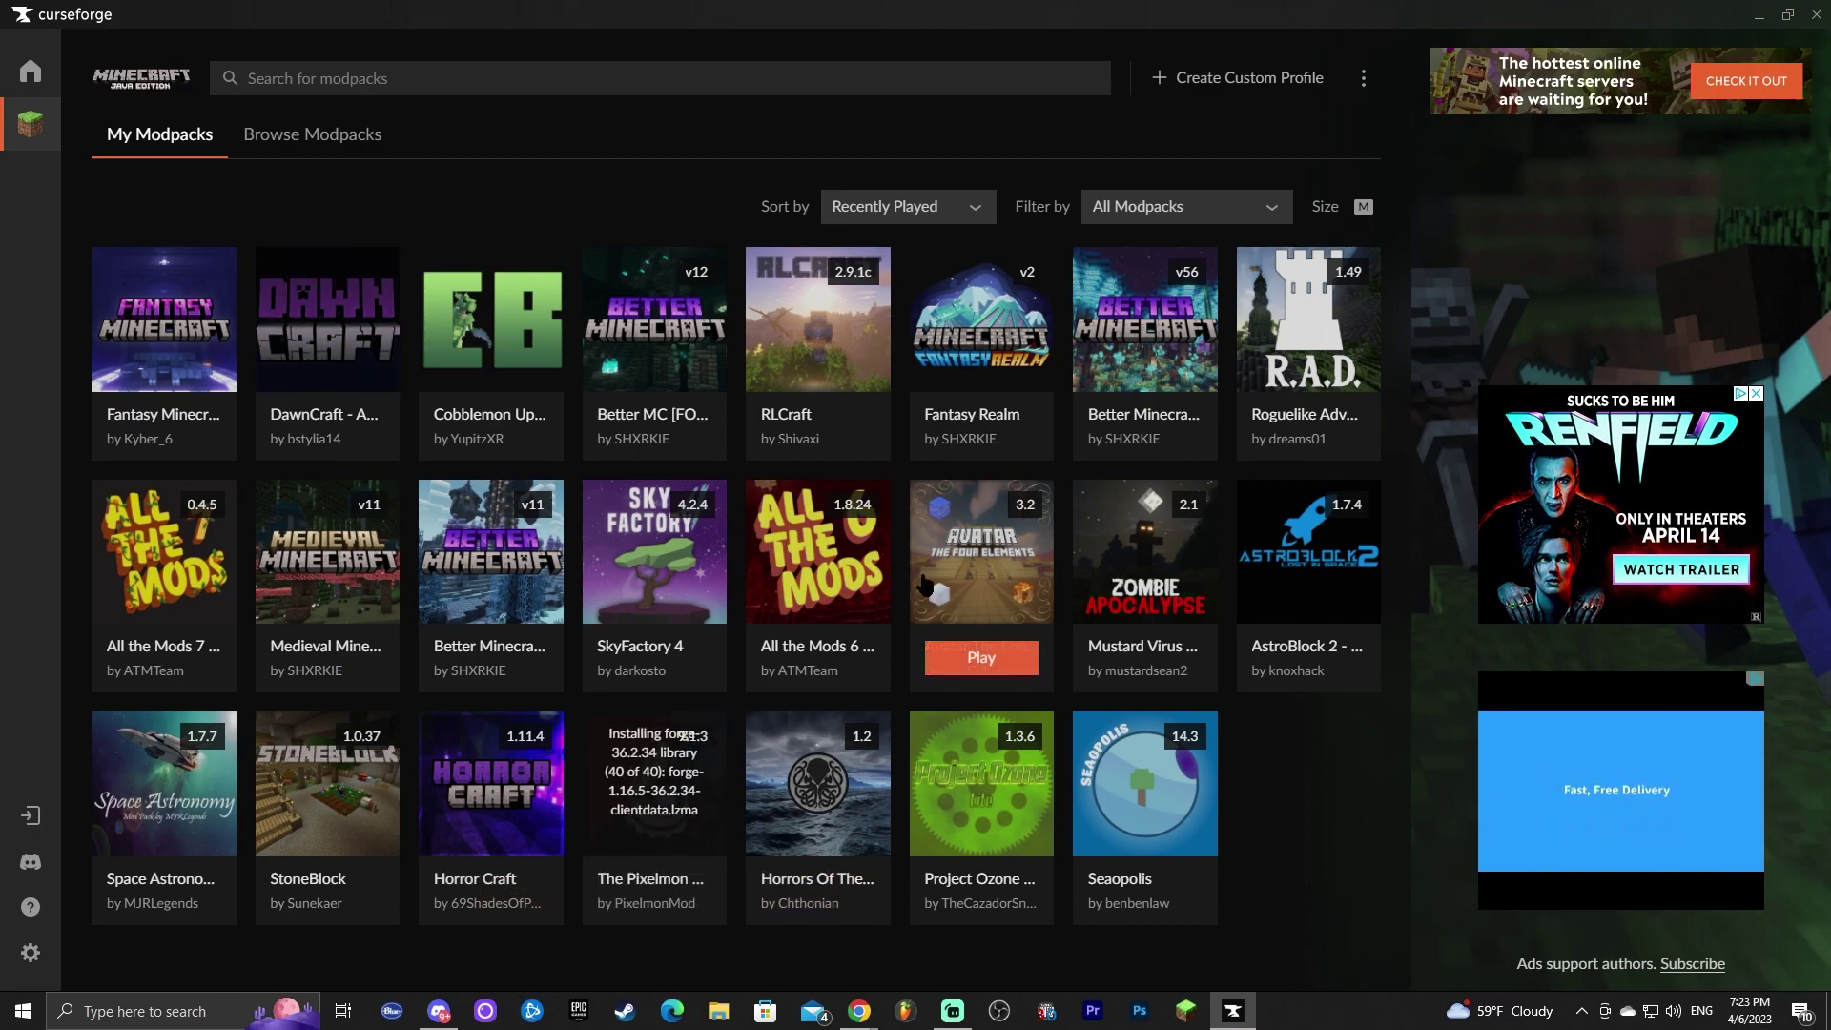
mouse_move(923, 429)
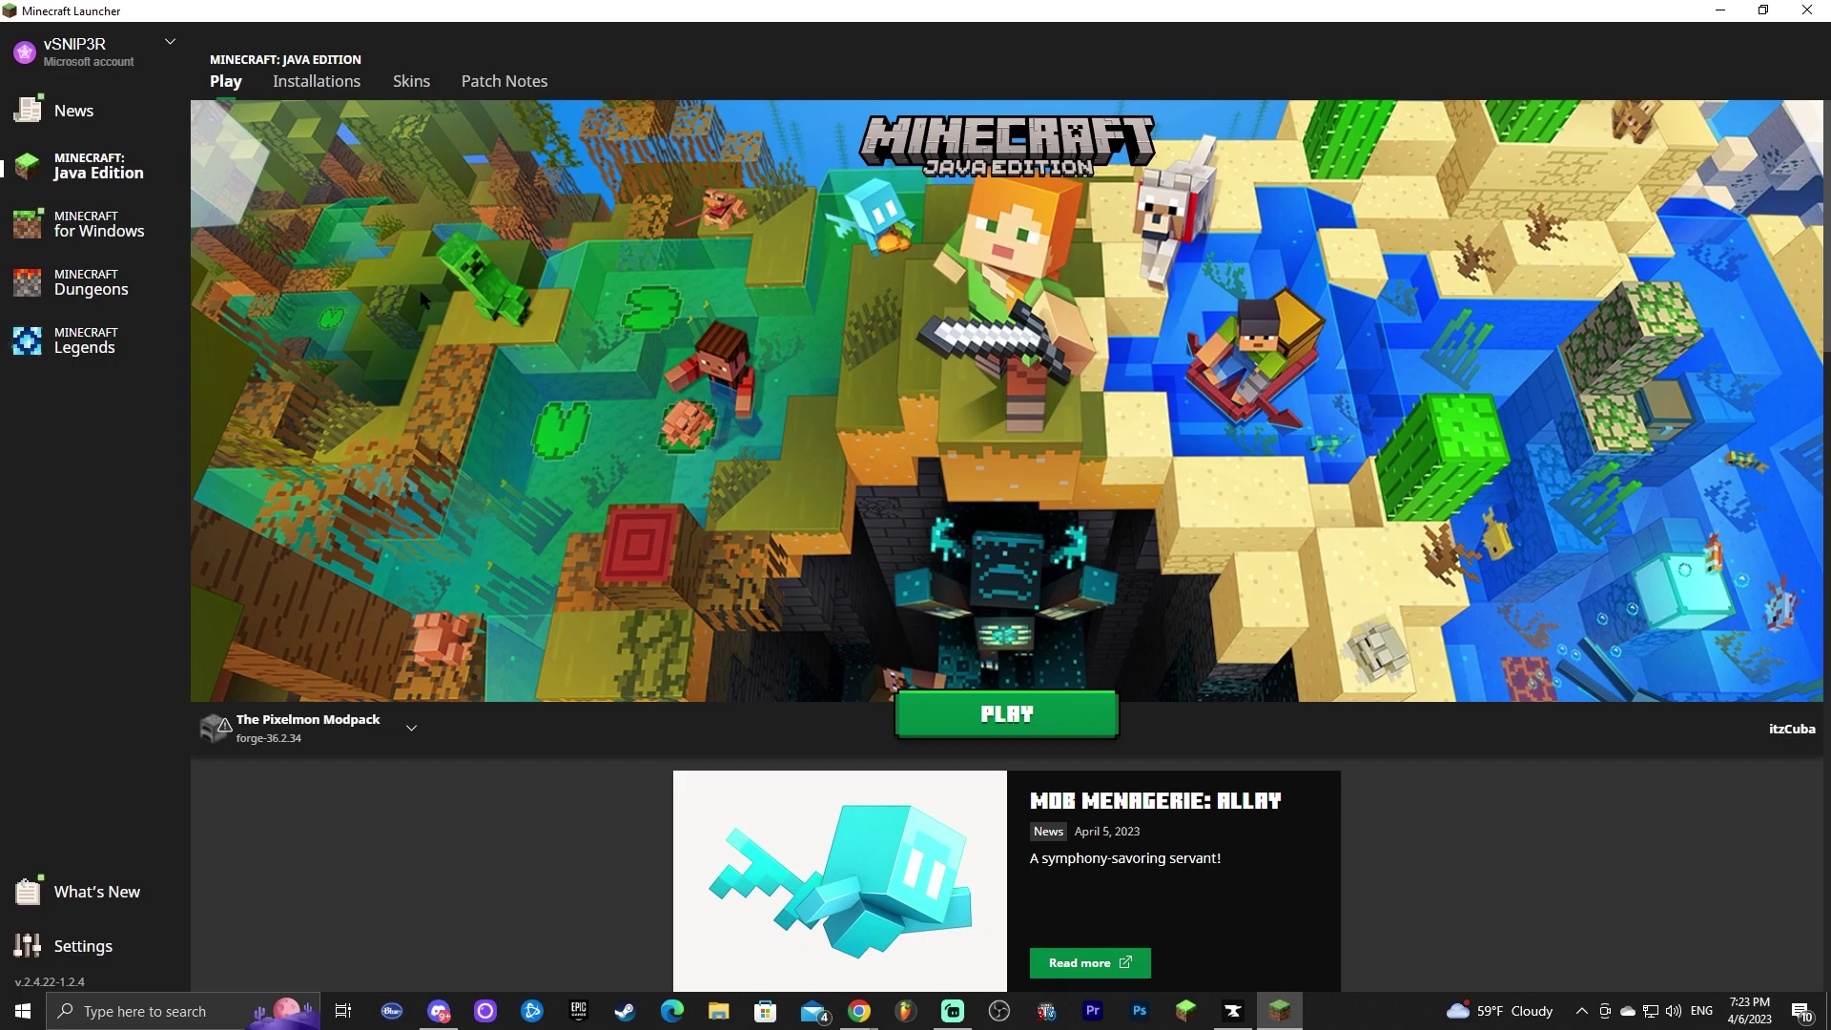
left_click(313, 92)
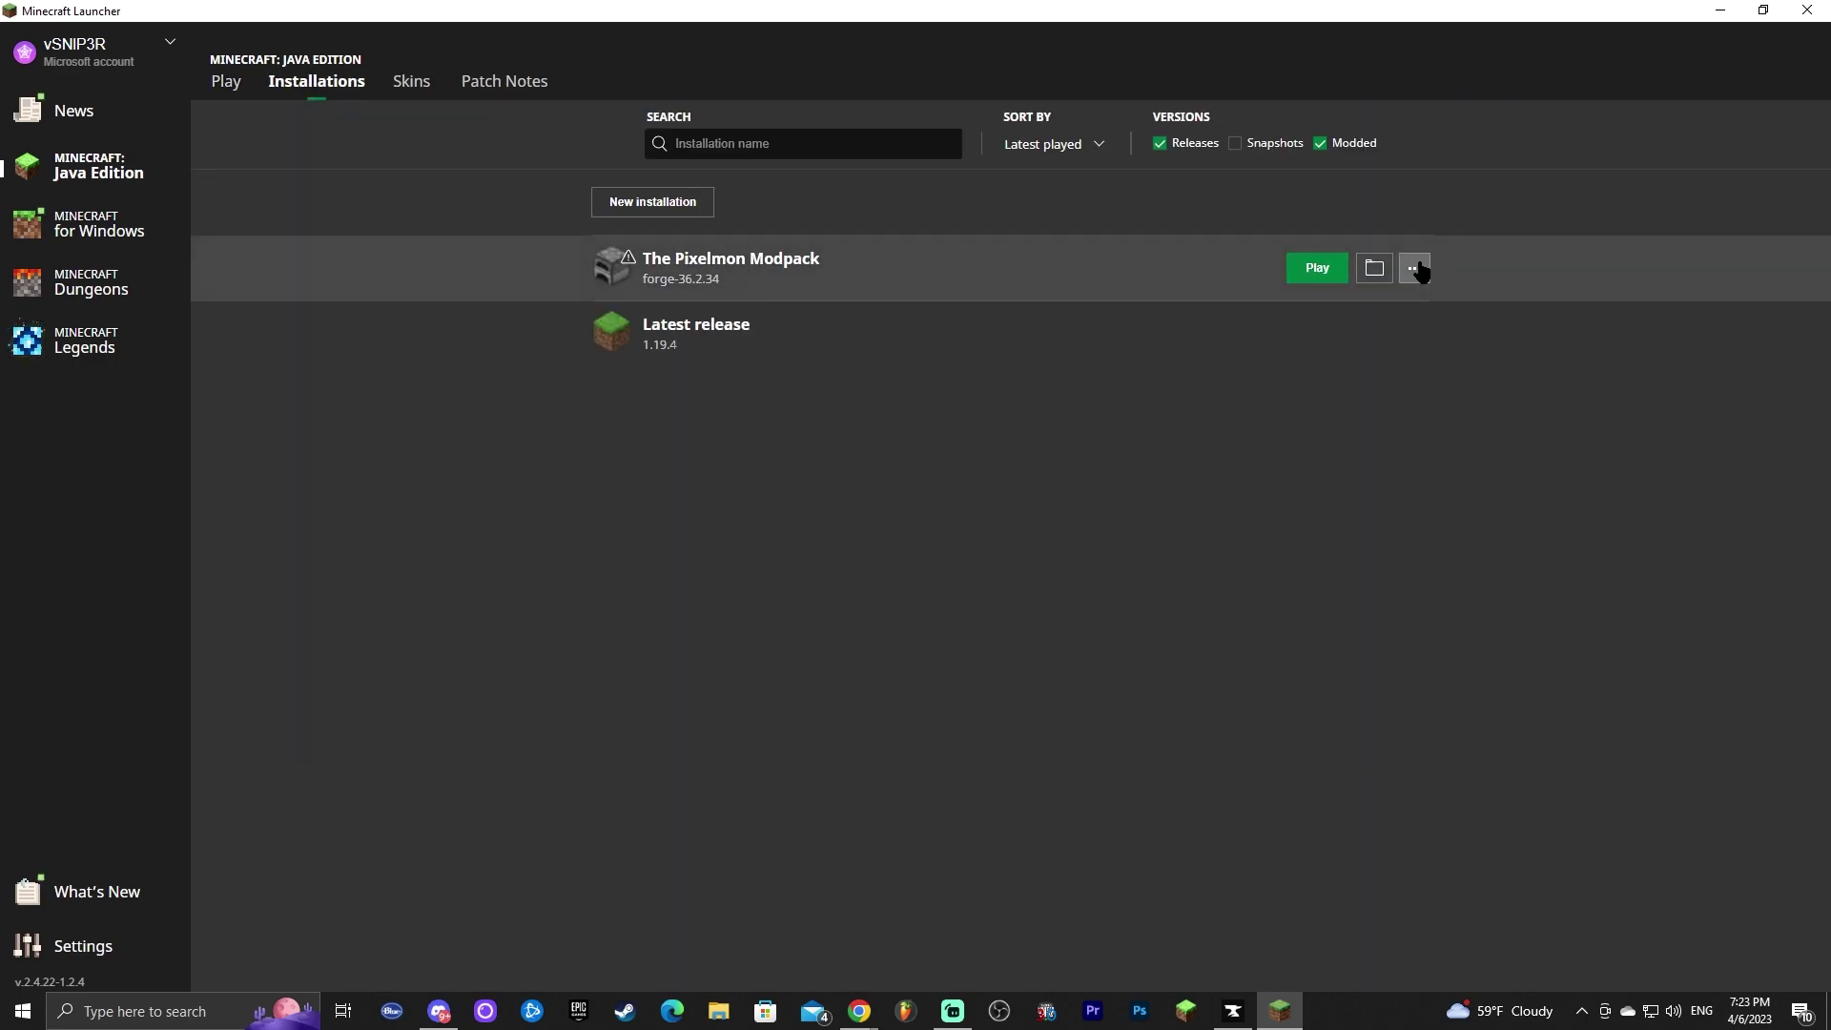
left_click(1418, 273)
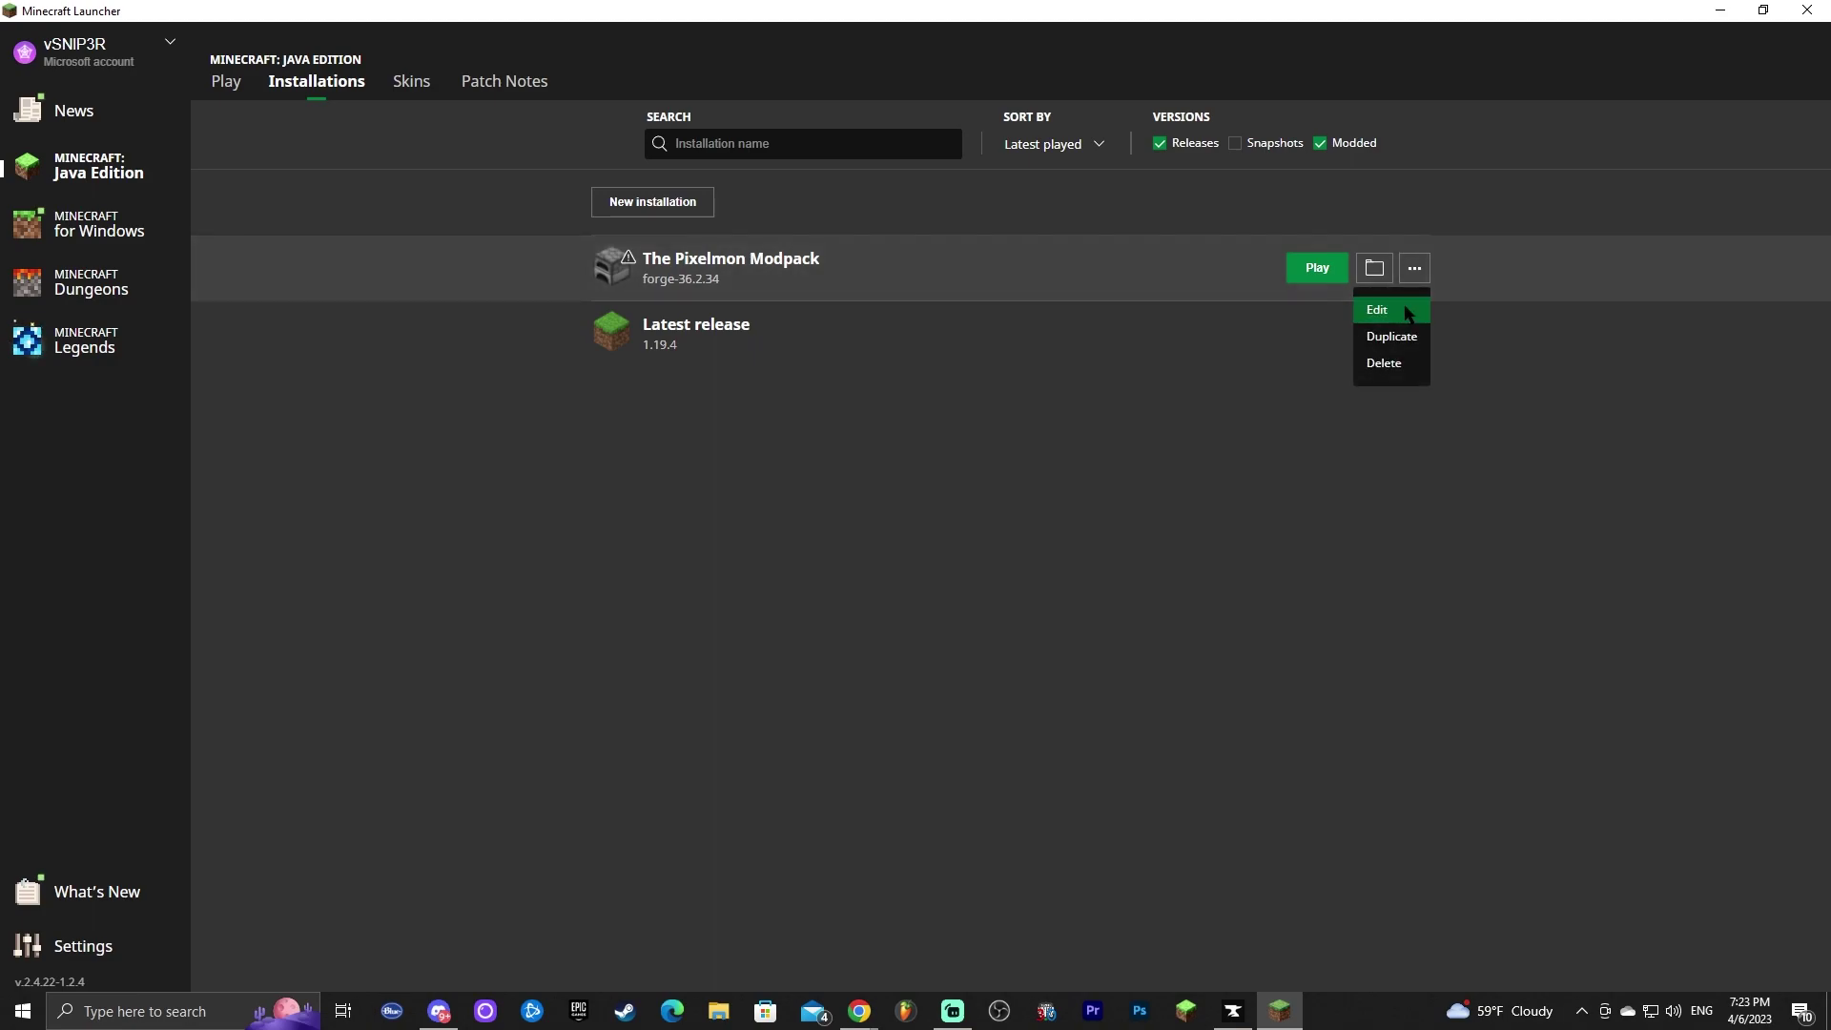
left_click(1403, 308)
left_click(1075, 515)
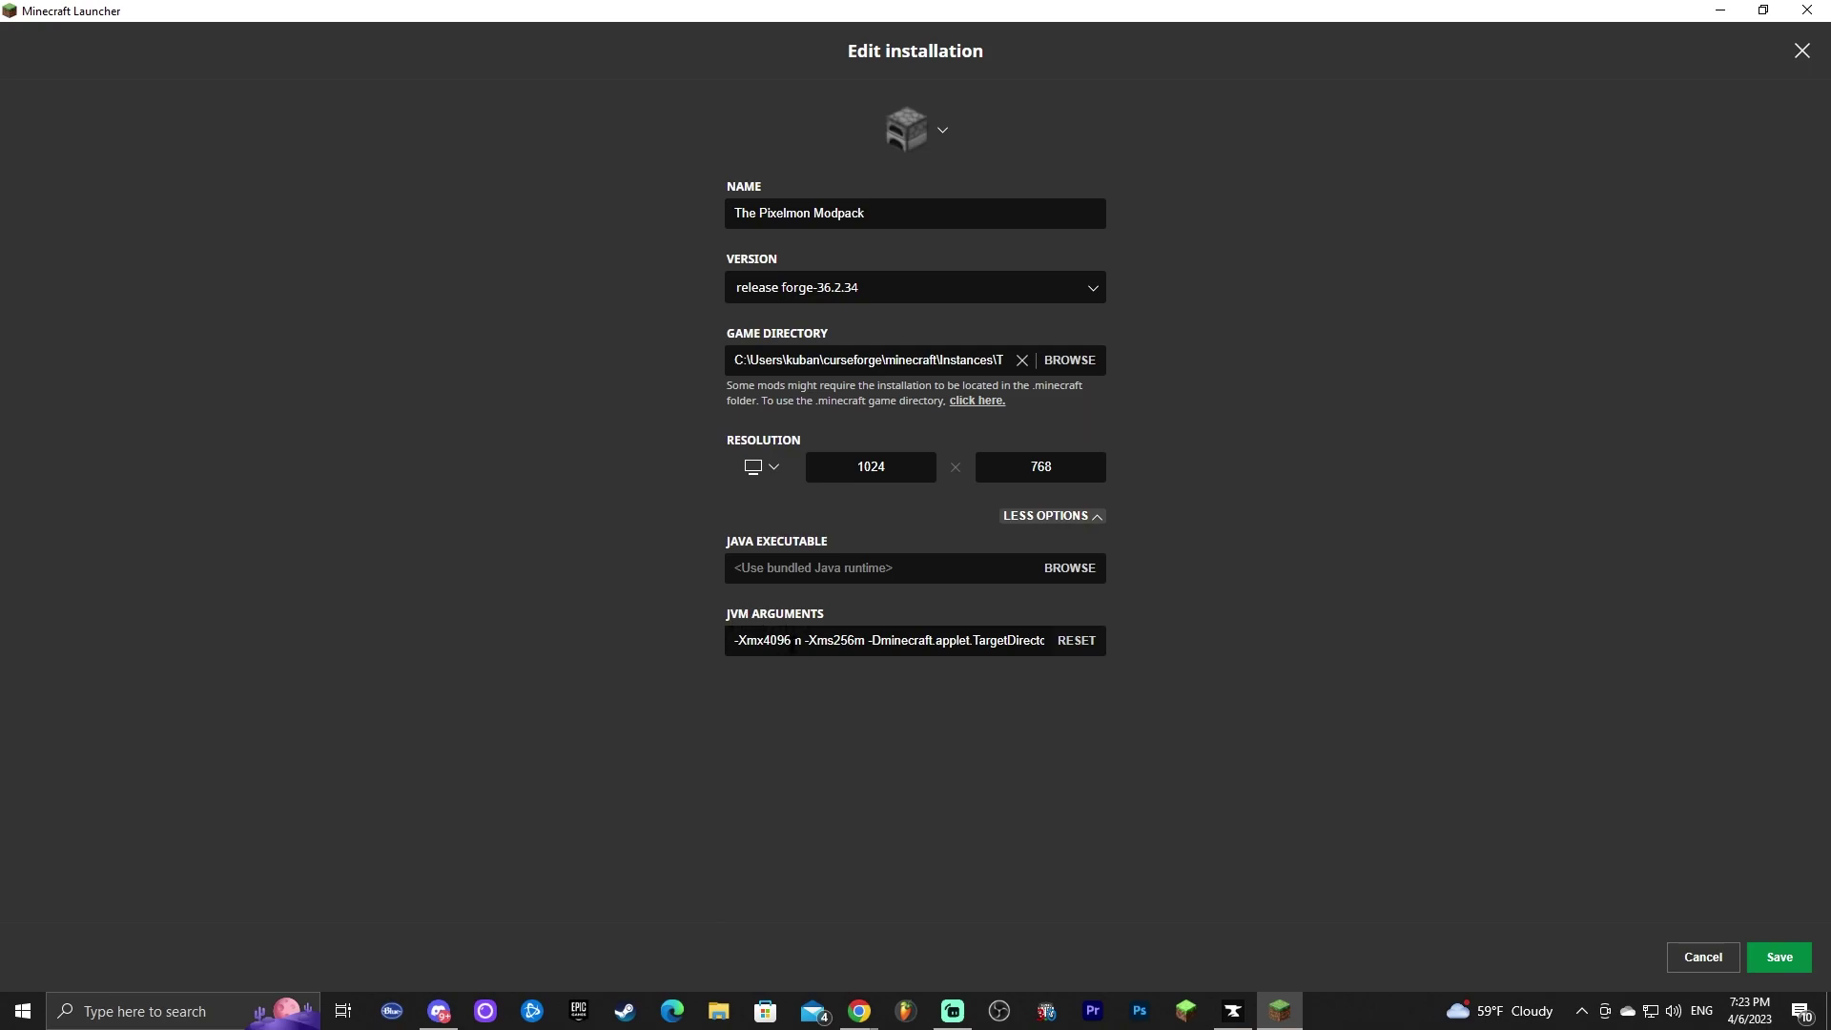
Step: Examine the -Xmx and -Xms memory values in the installation's JVM arguments
left_click_drag(740, 640, 760, 640)
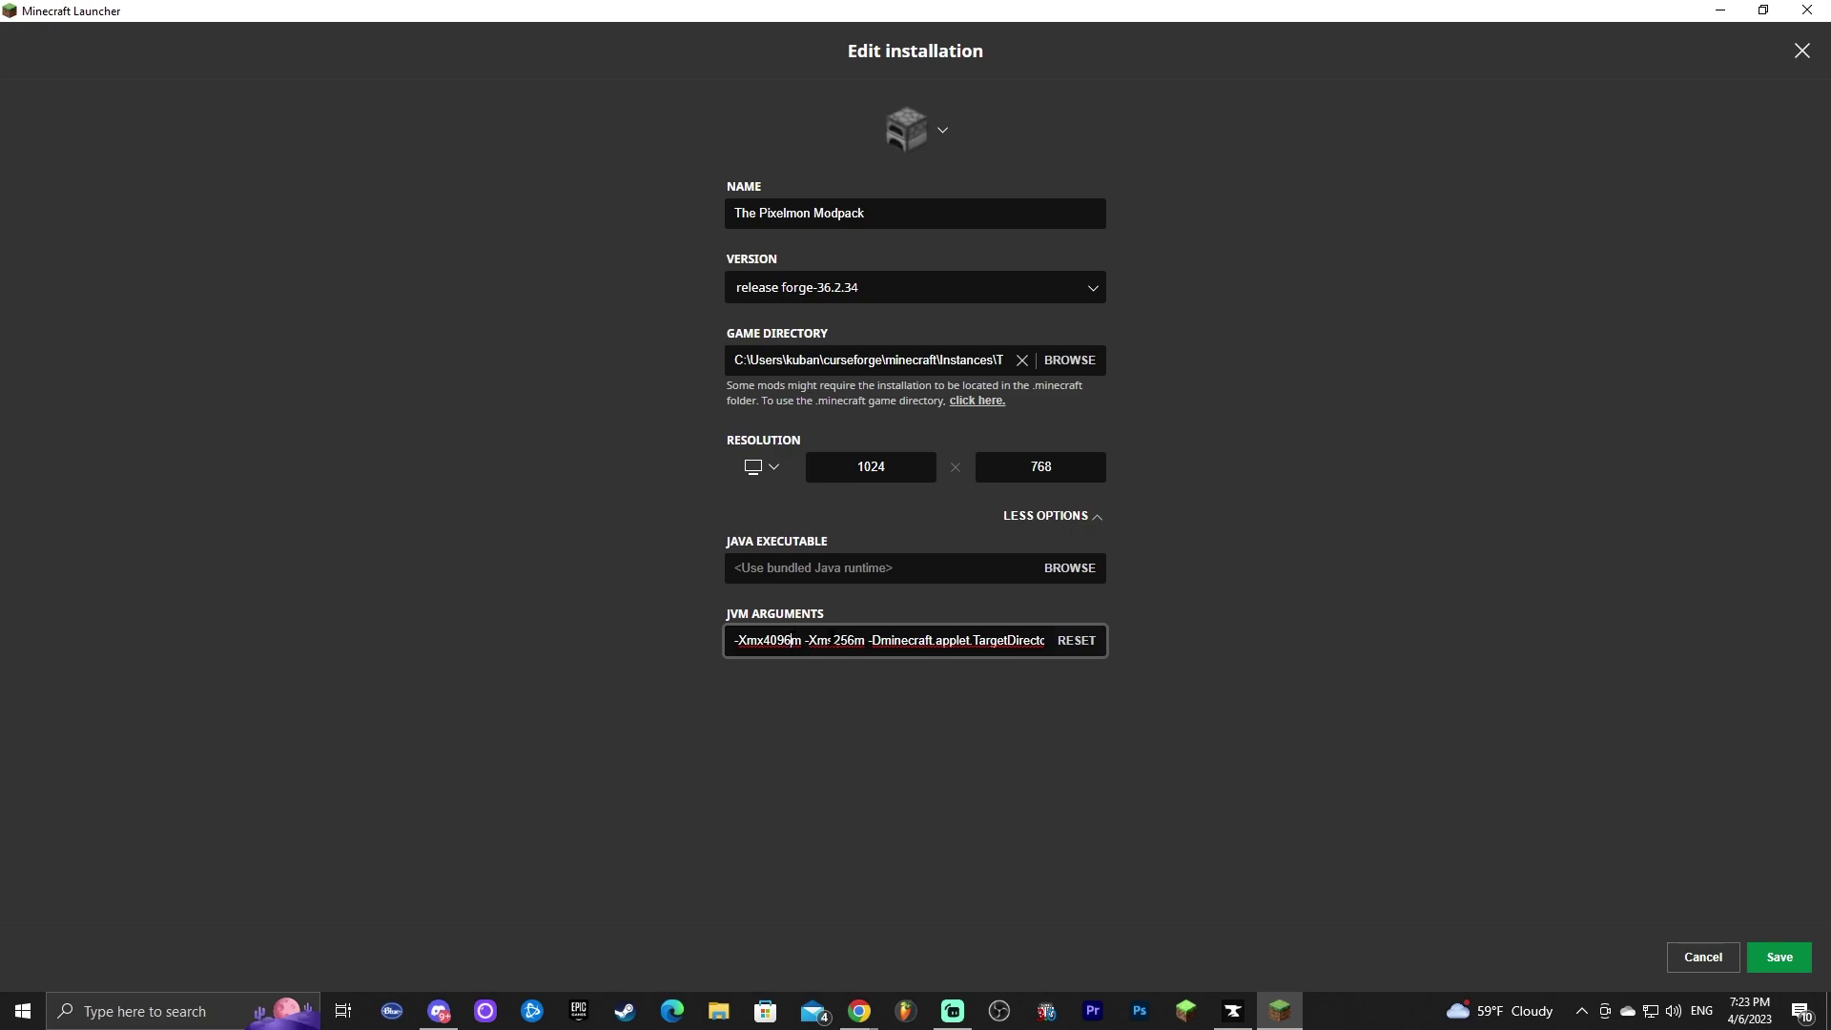
left_click_drag(766, 640, 791, 639)
left_click(786, 640)
left_click(859, 639)
left_click(861, 639)
left_click_drag(840, 639, 797, 639)
left_click(839, 639)
left_click(762, 639)
left_click(841, 670)
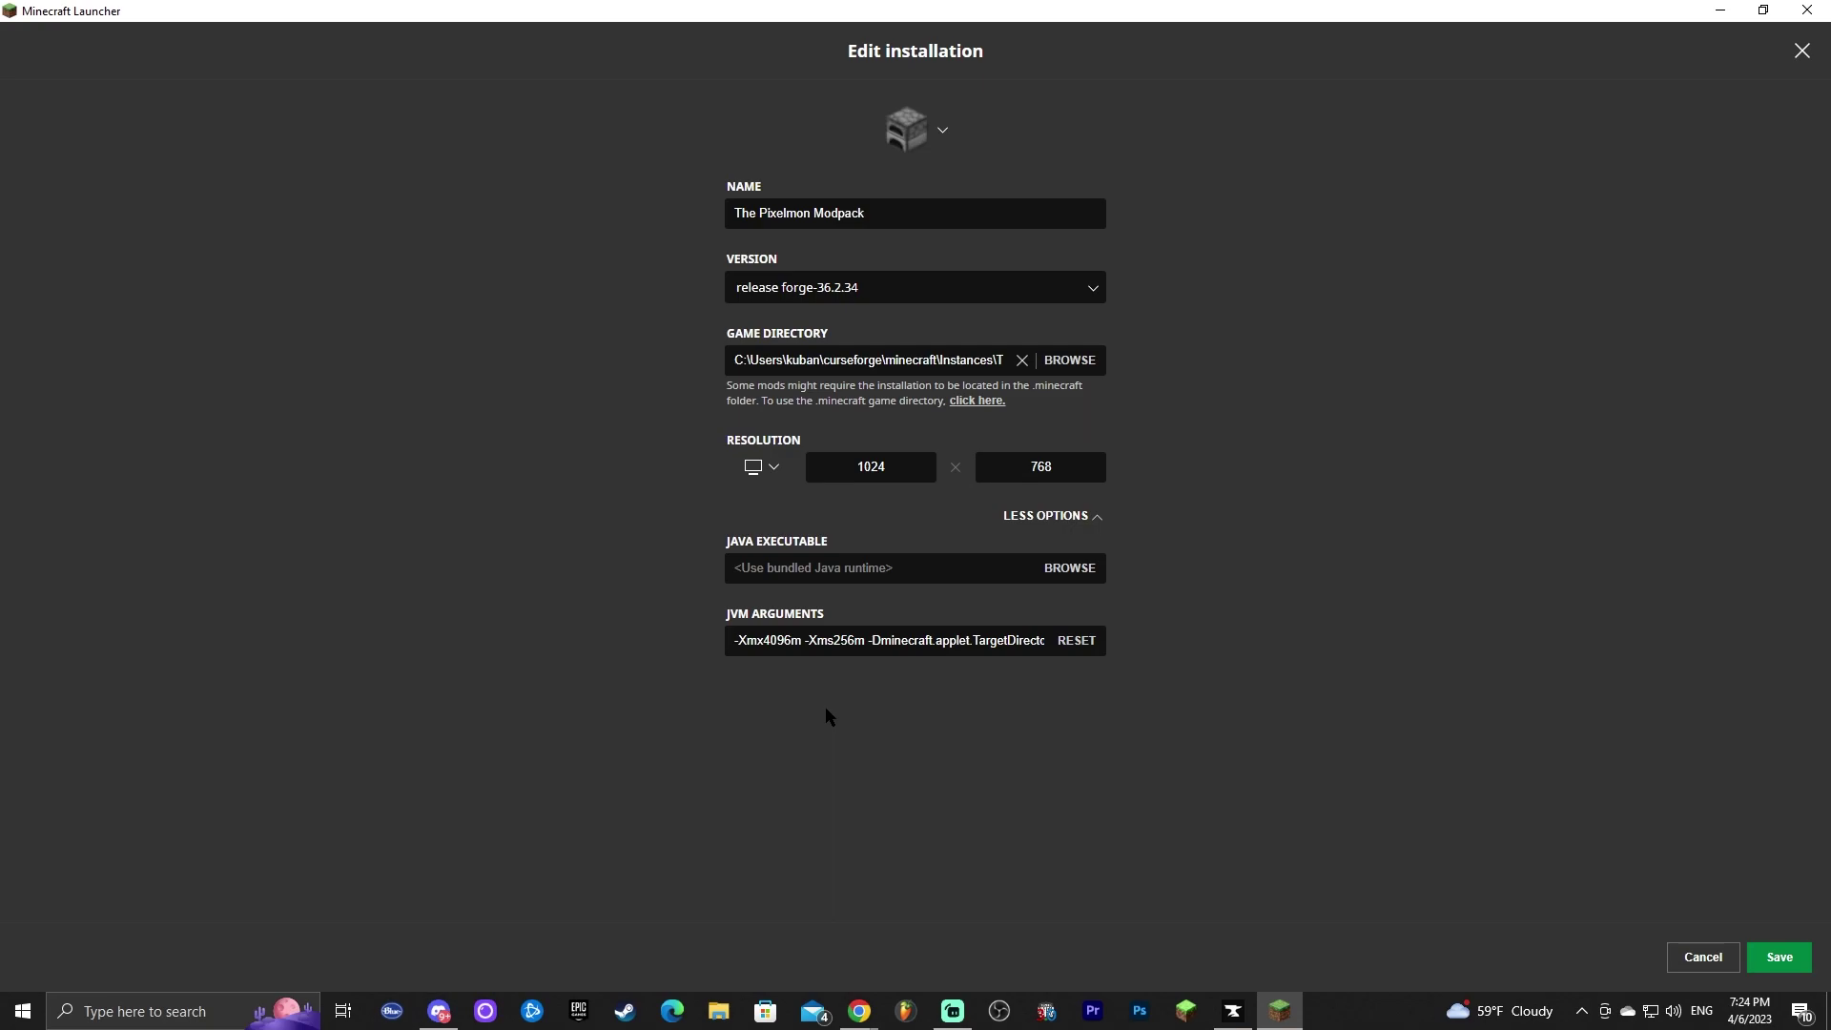
left_click_drag(765, 639, 795, 640)
left_click(819, 692)
left_click_drag(765, 639, 791, 640)
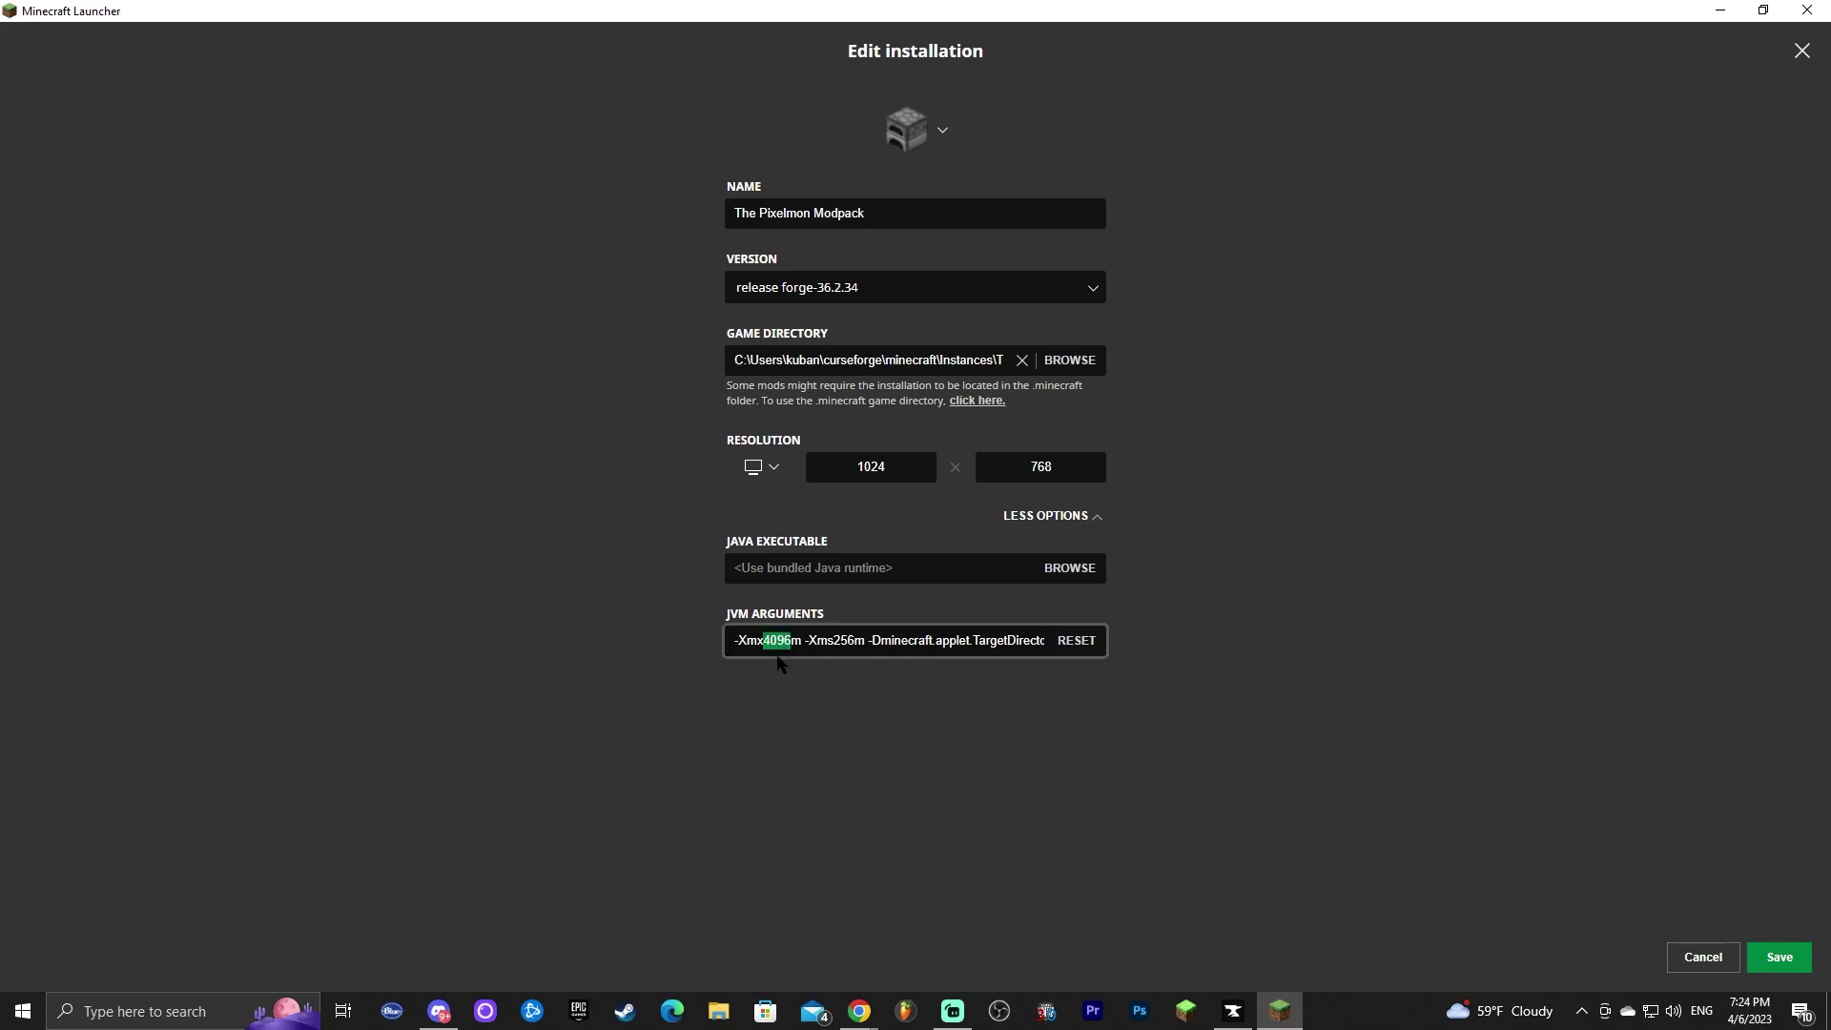
left_click(794, 682)
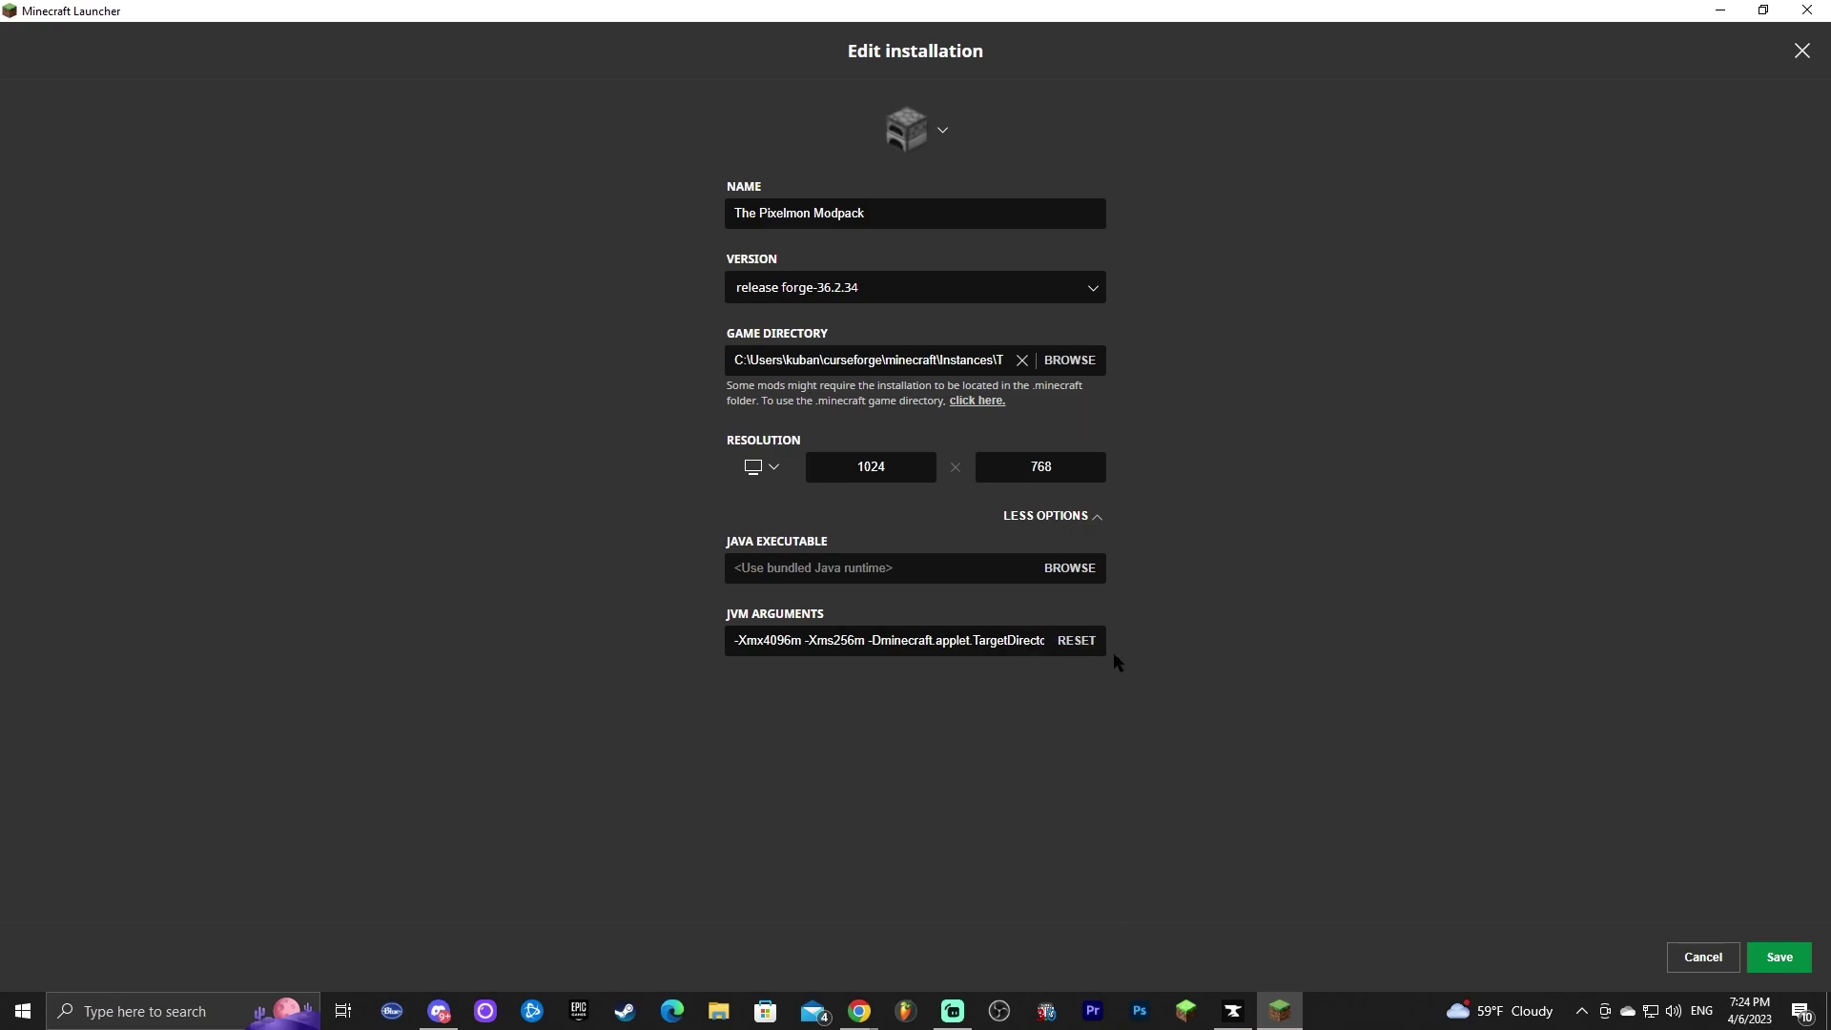
Step: Reset the JVM arguments to their defaults and set the maximum memory to -Xmx8G
left_click(1071, 649)
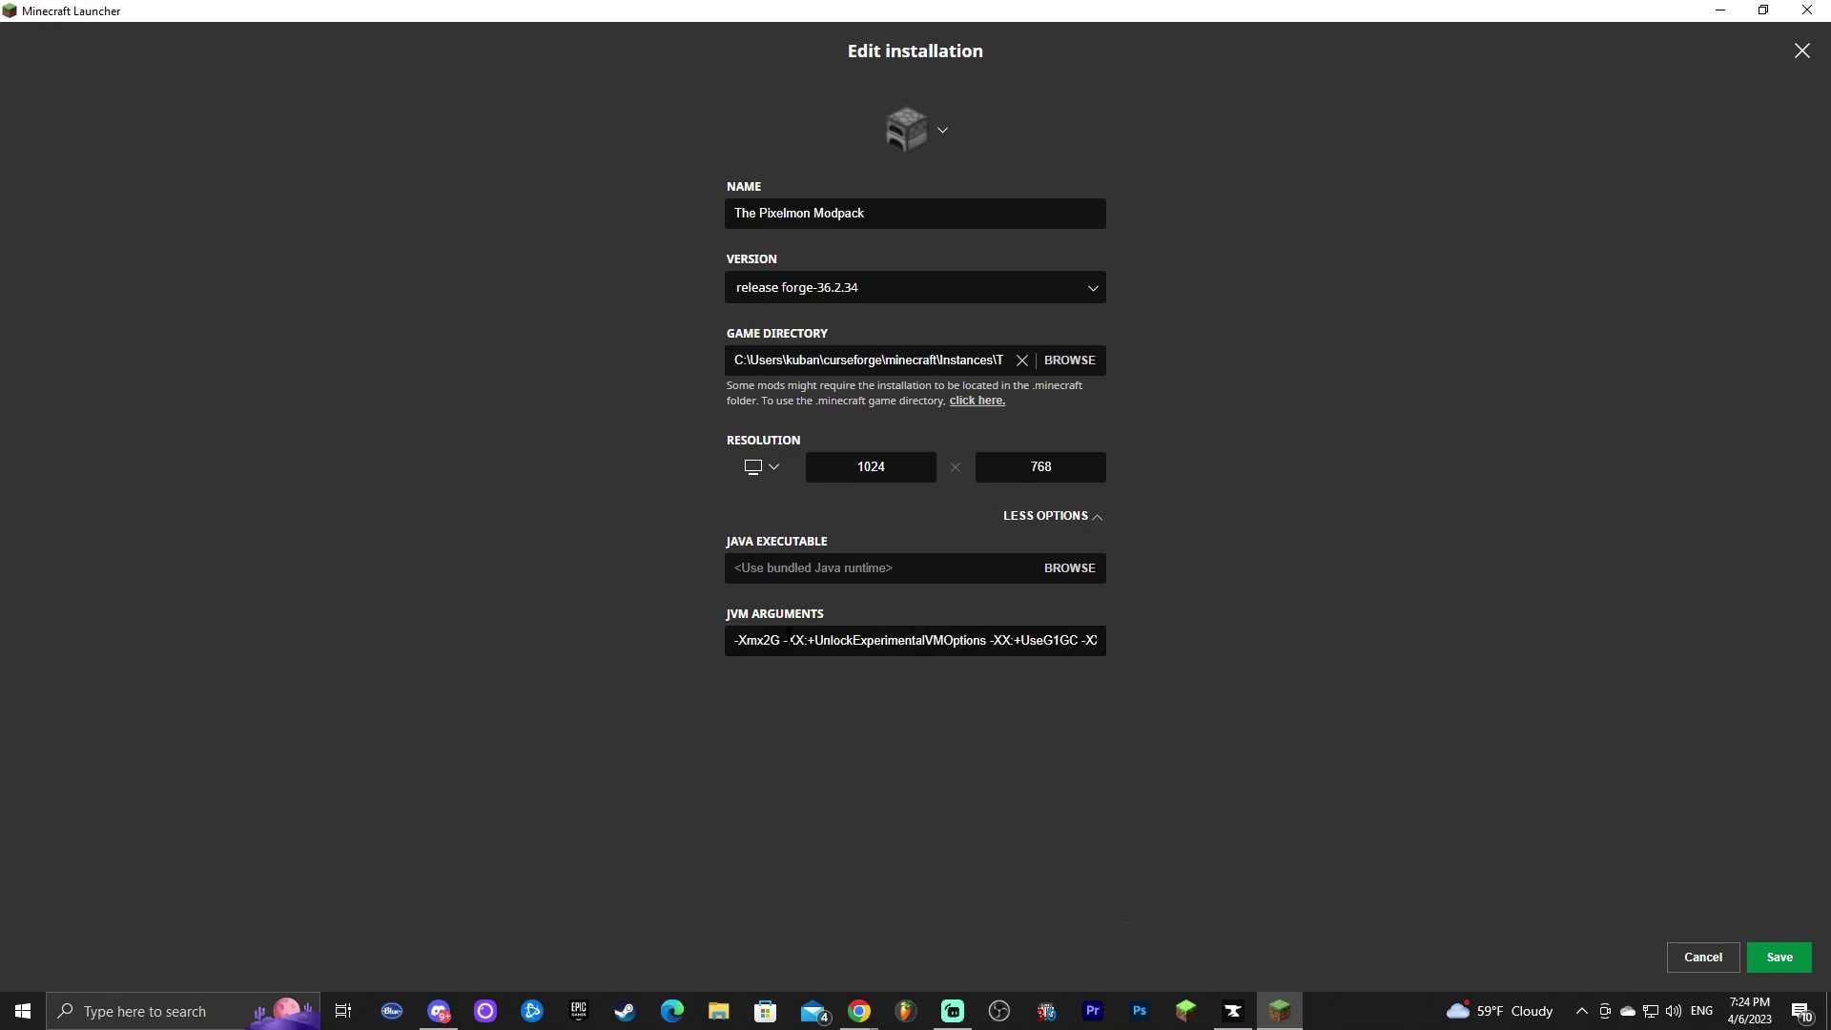
left_click(768, 640)
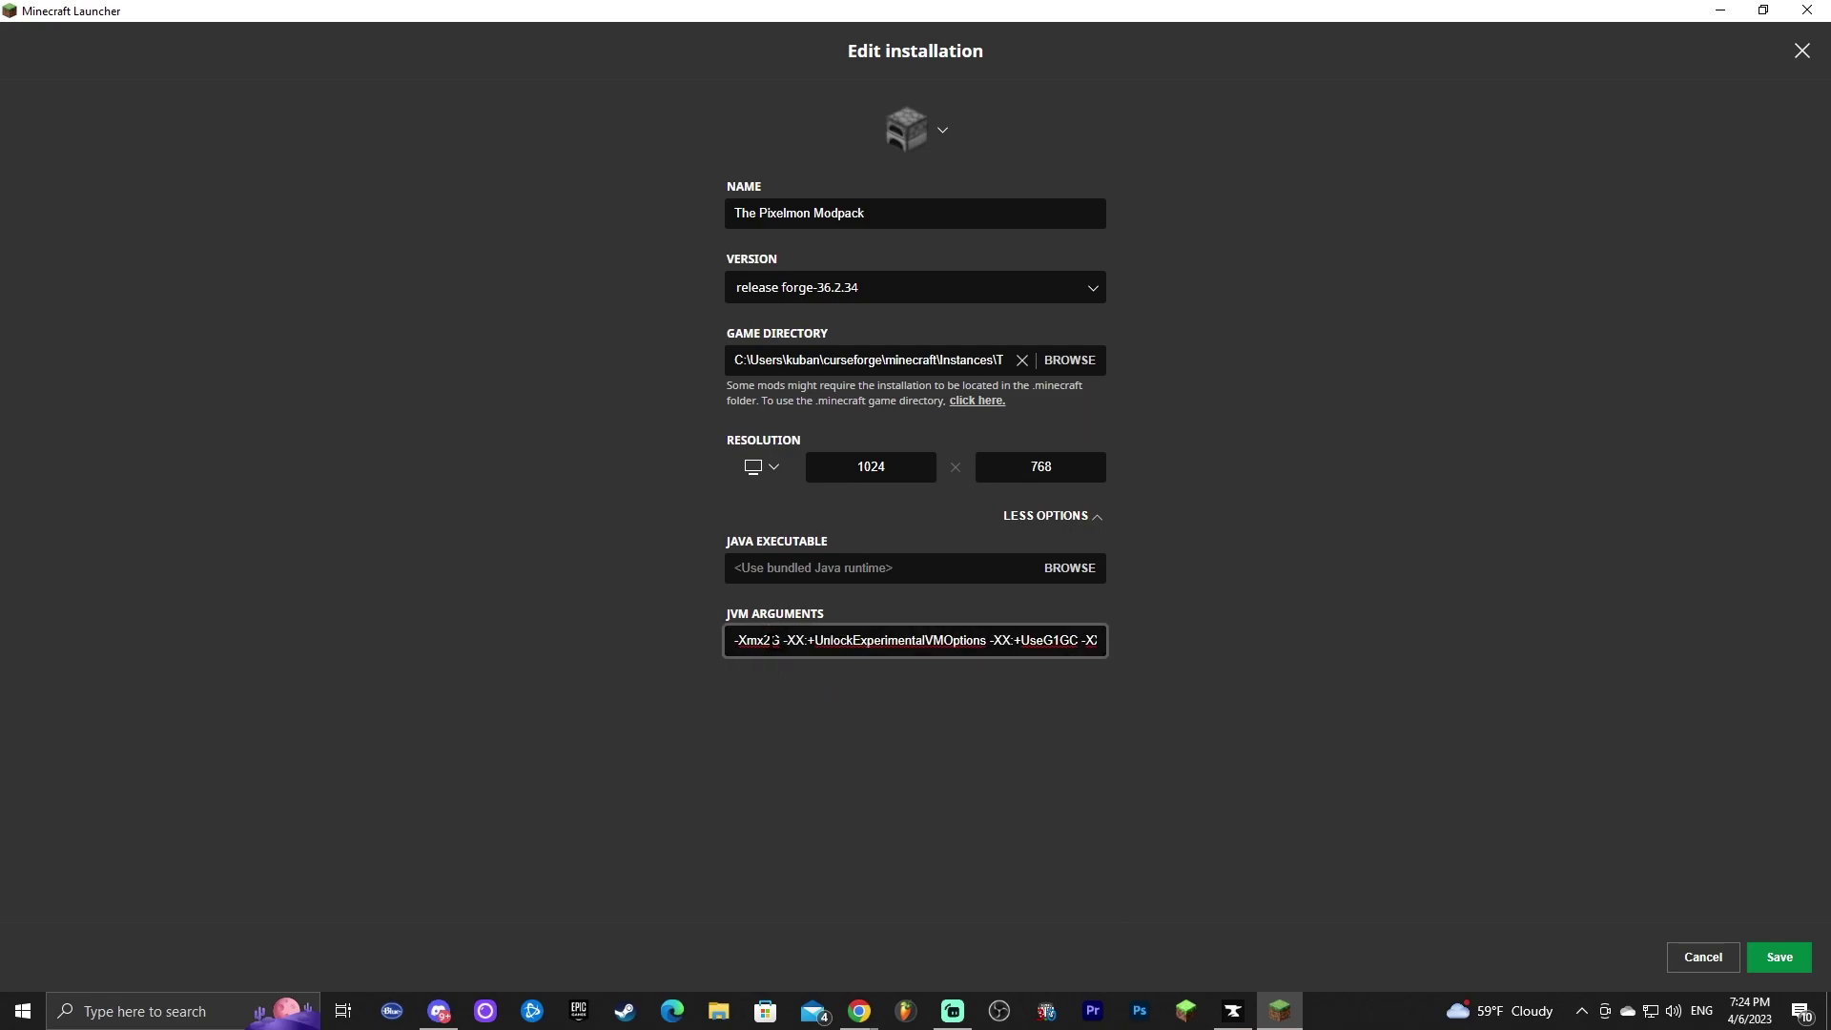
key("BackSpace")
type("8")
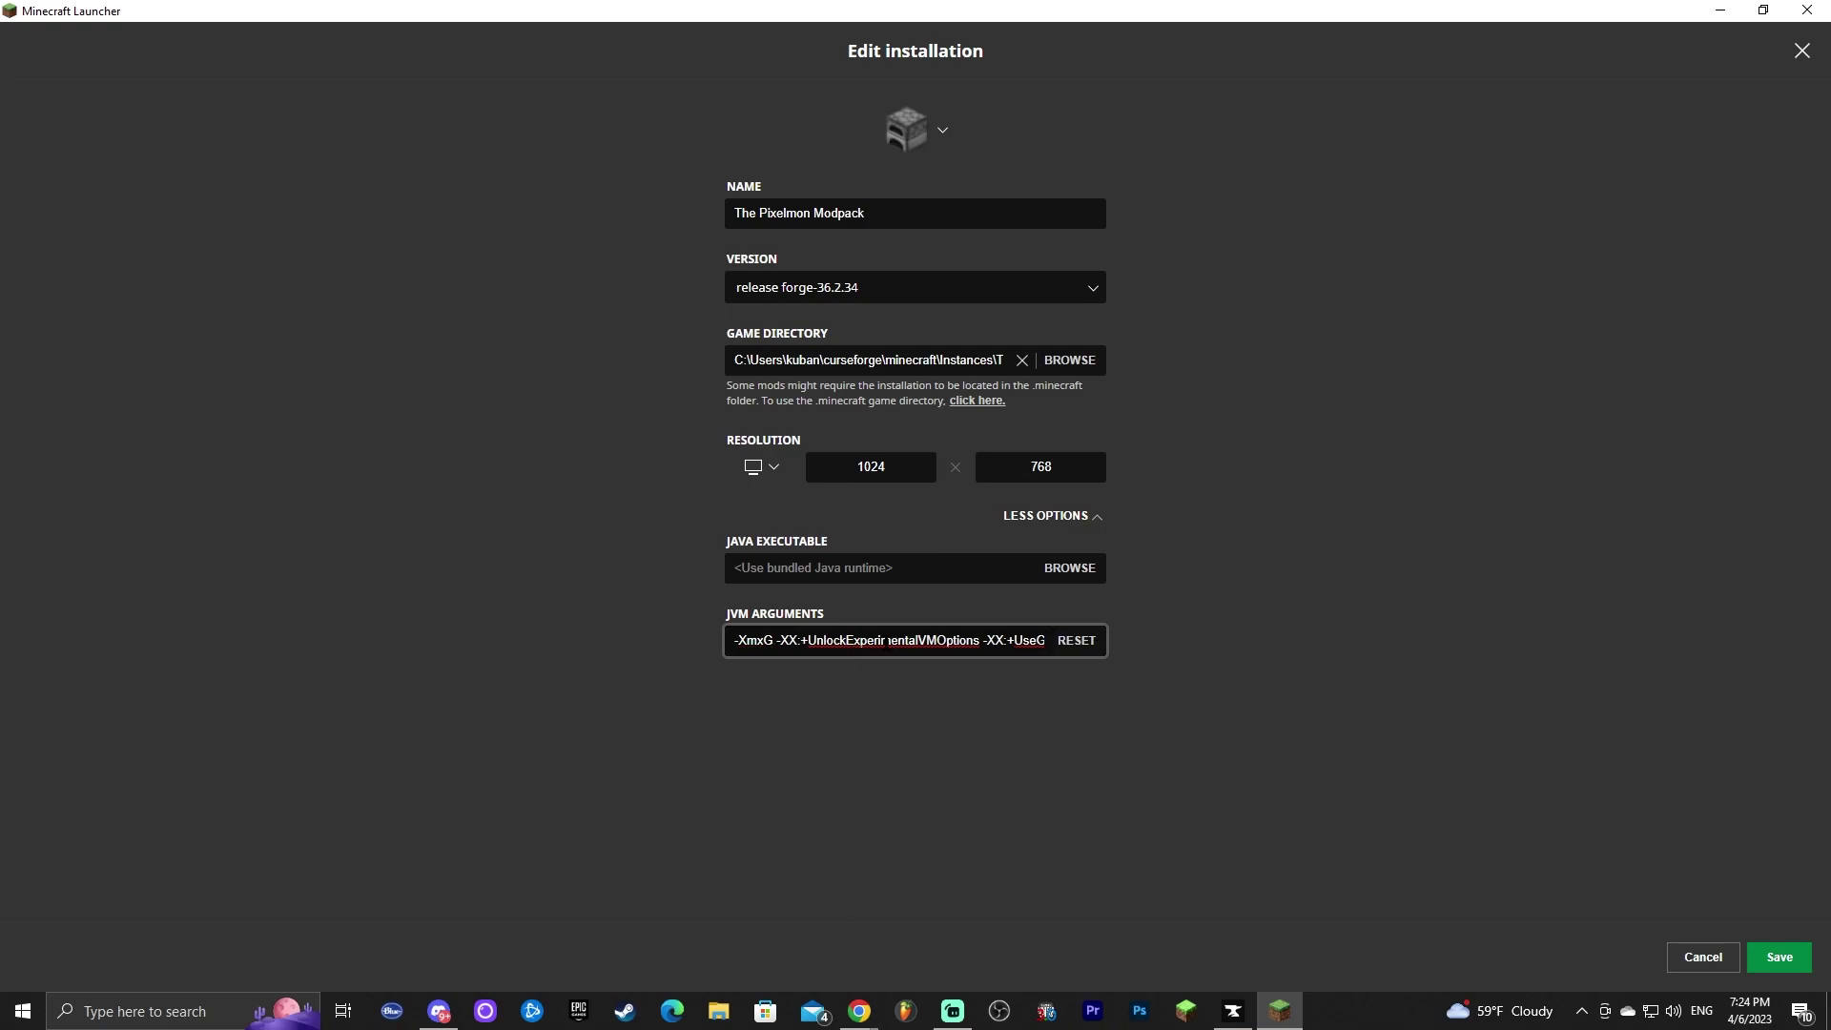
left_click(978, 706)
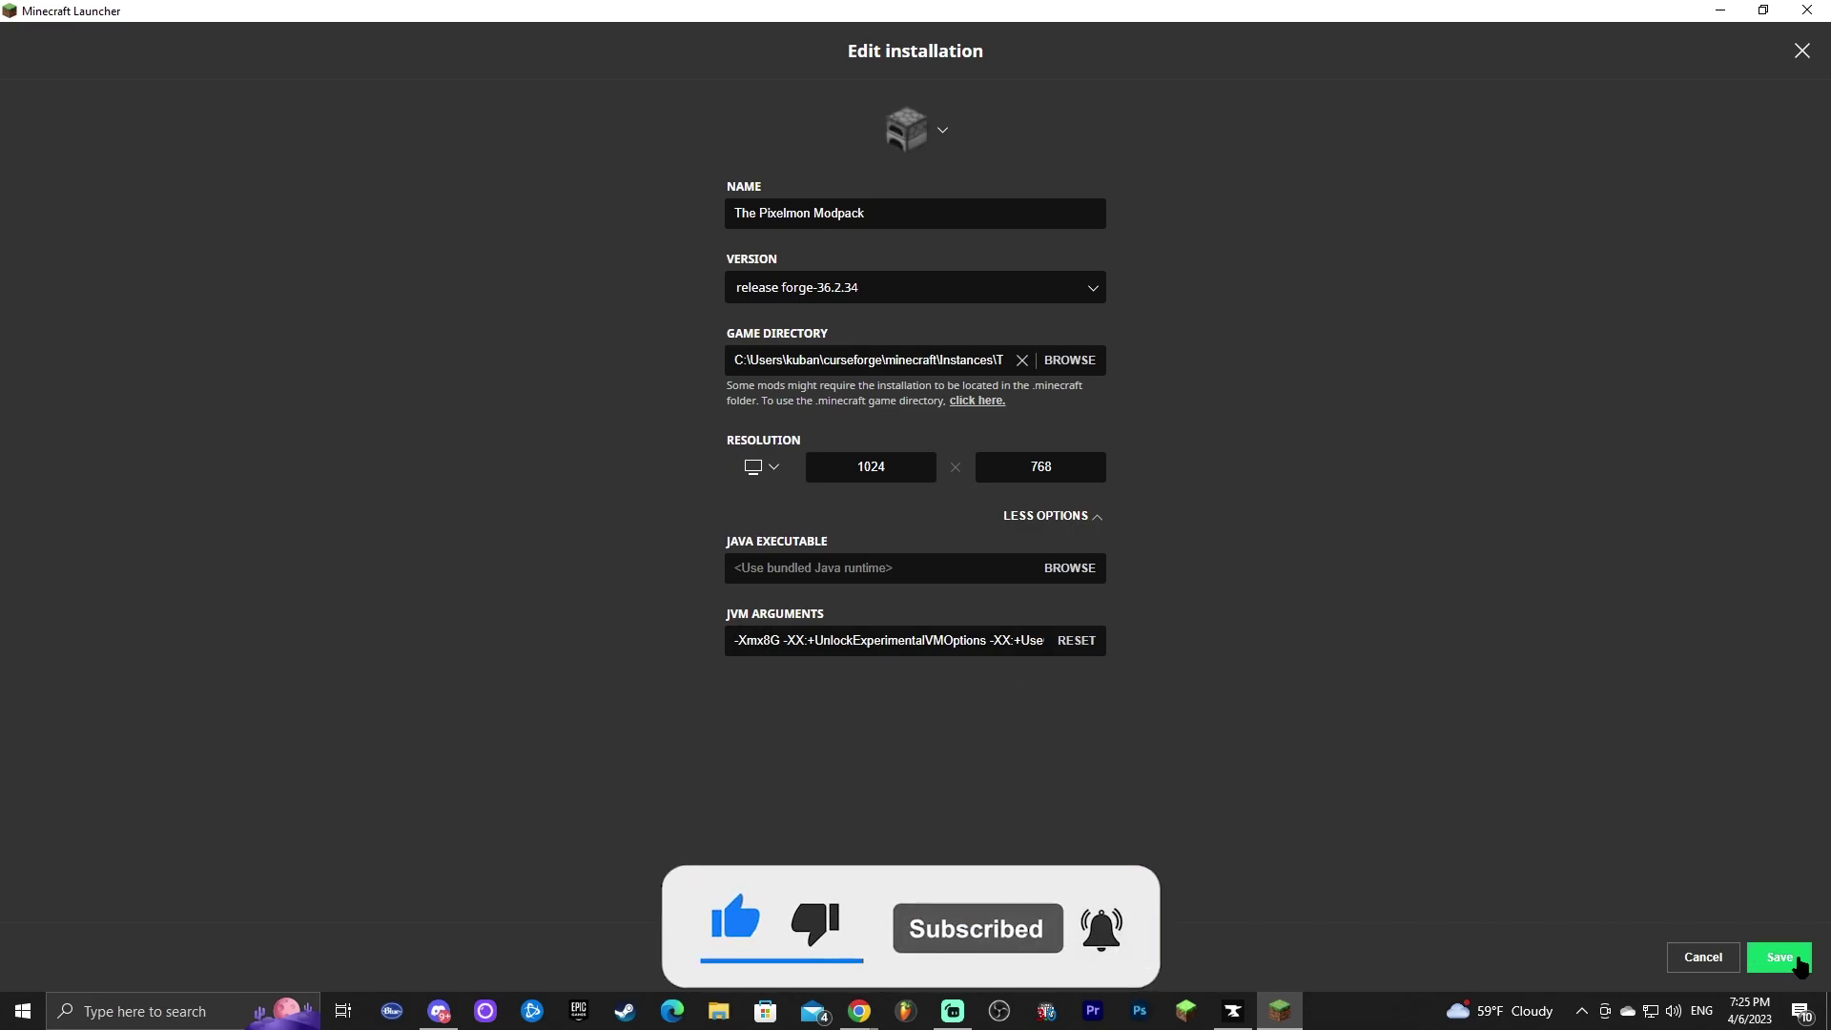
Step: Save the installation and start The Pixelmon Modpack to check its memory allocation, closing the game window once checked
left_click(1781, 957)
left_click(1326, 269)
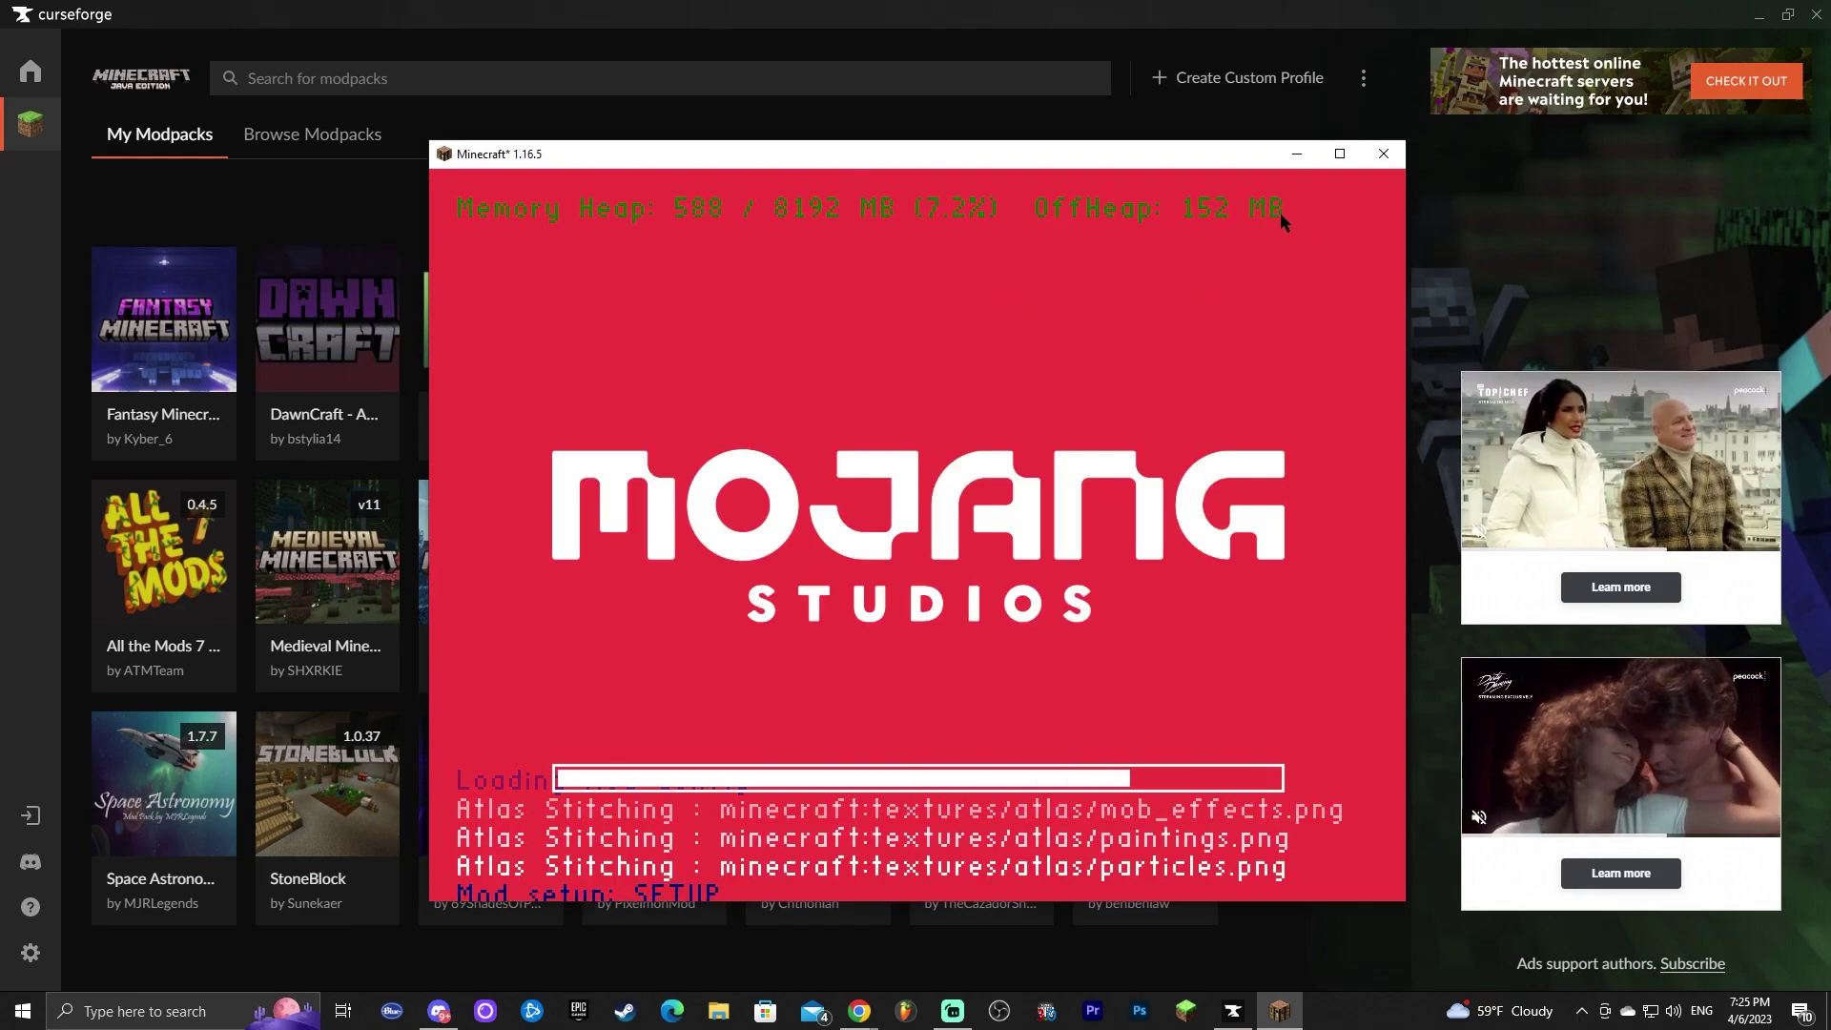
left_click(1380, 153)
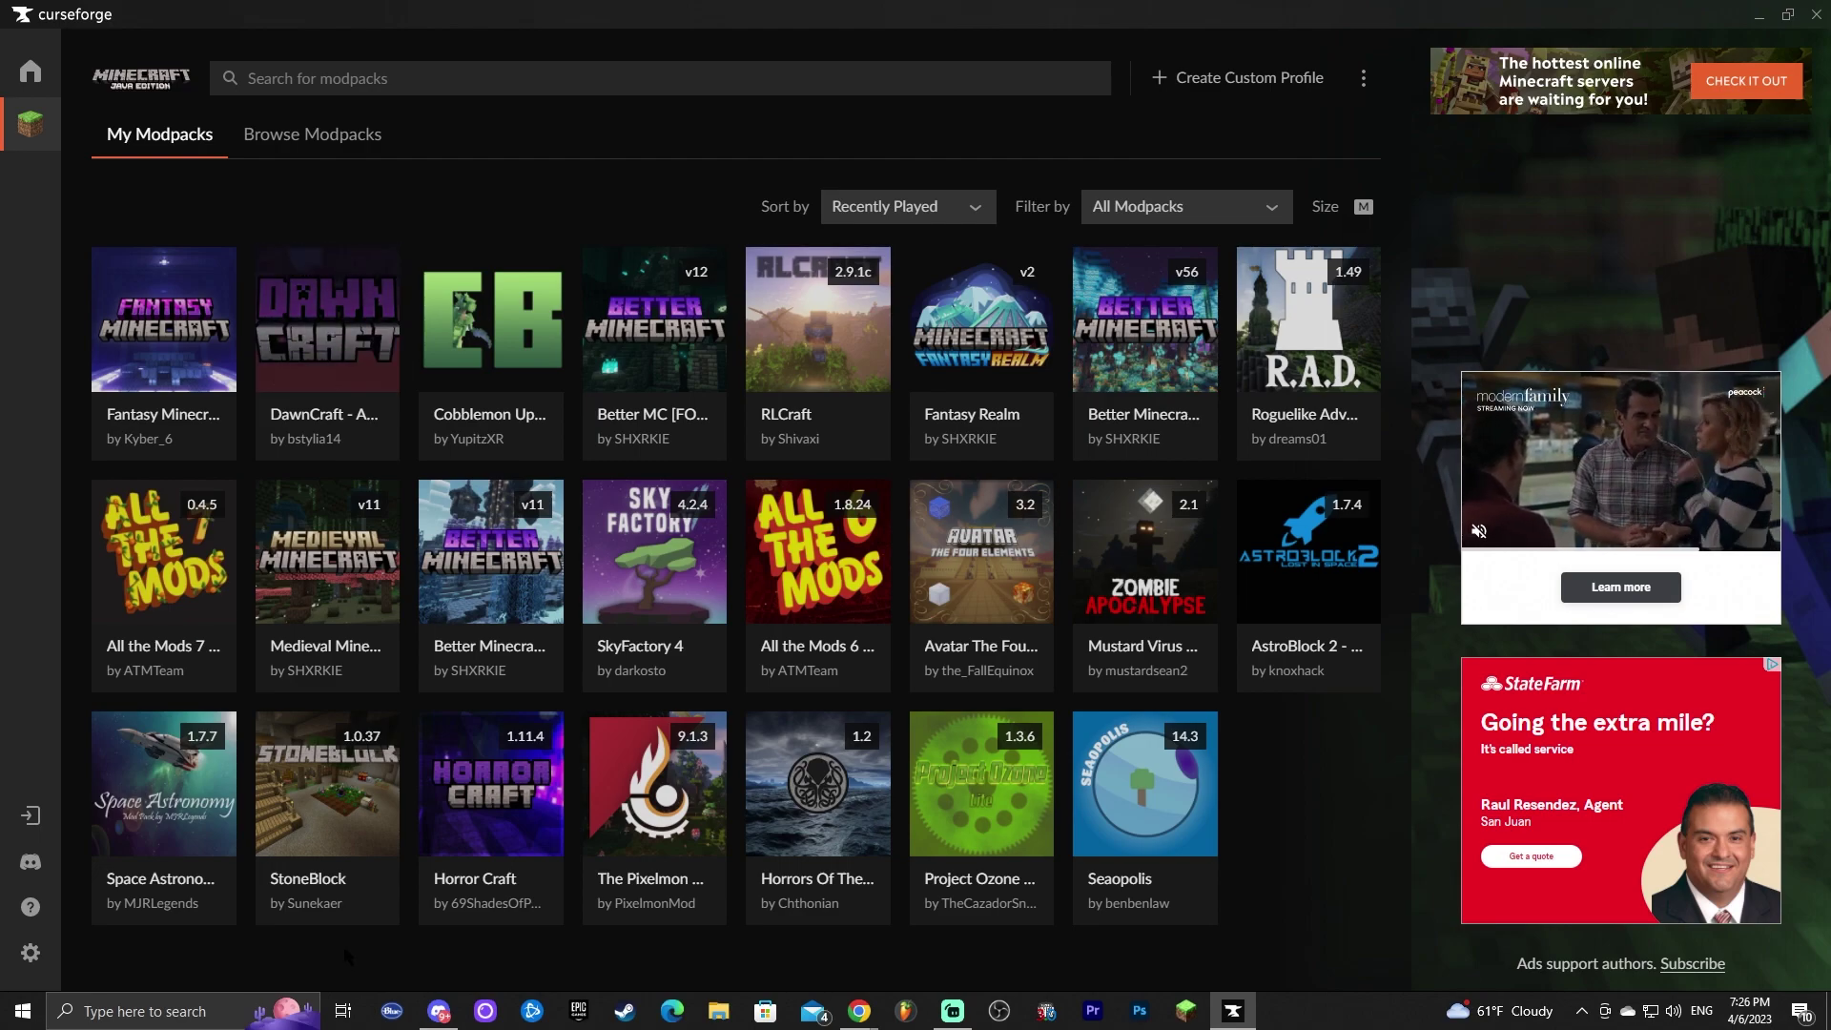
Step: Search the installed Windows apps for java to check the Java version, and close the settings window
left_click(181, 1009)
type("add")
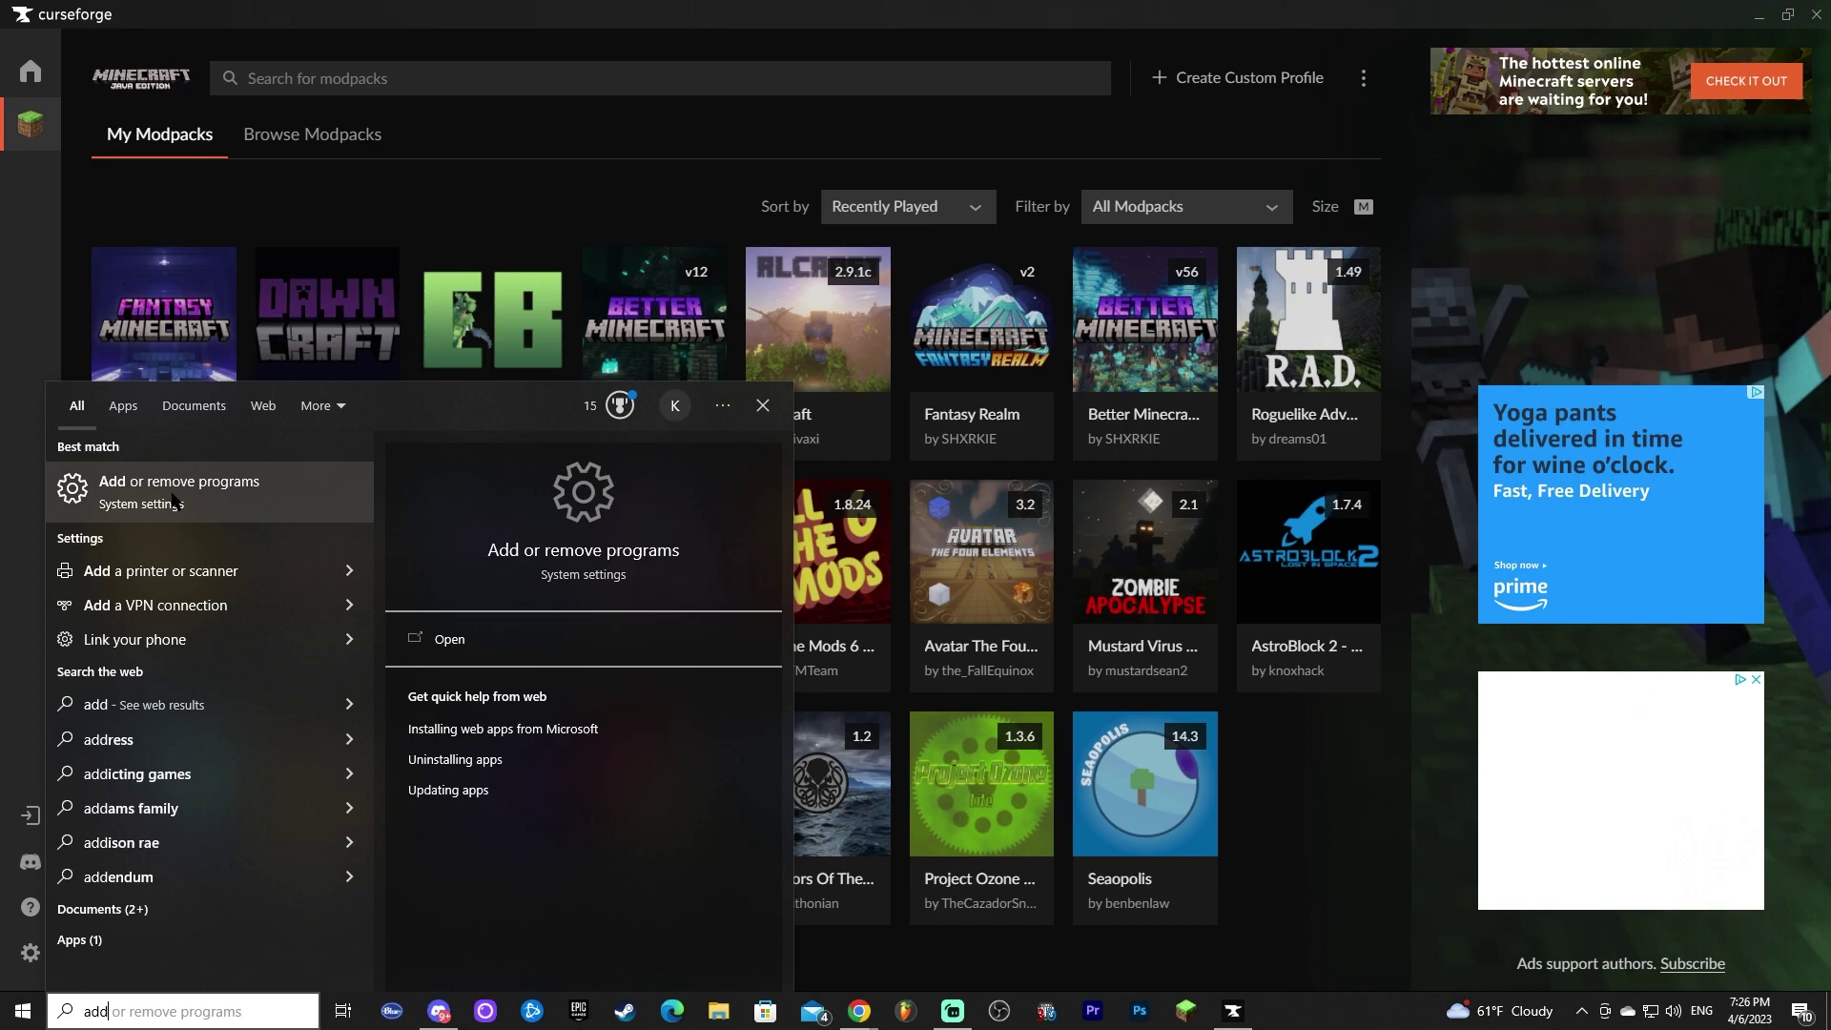
key("Return")
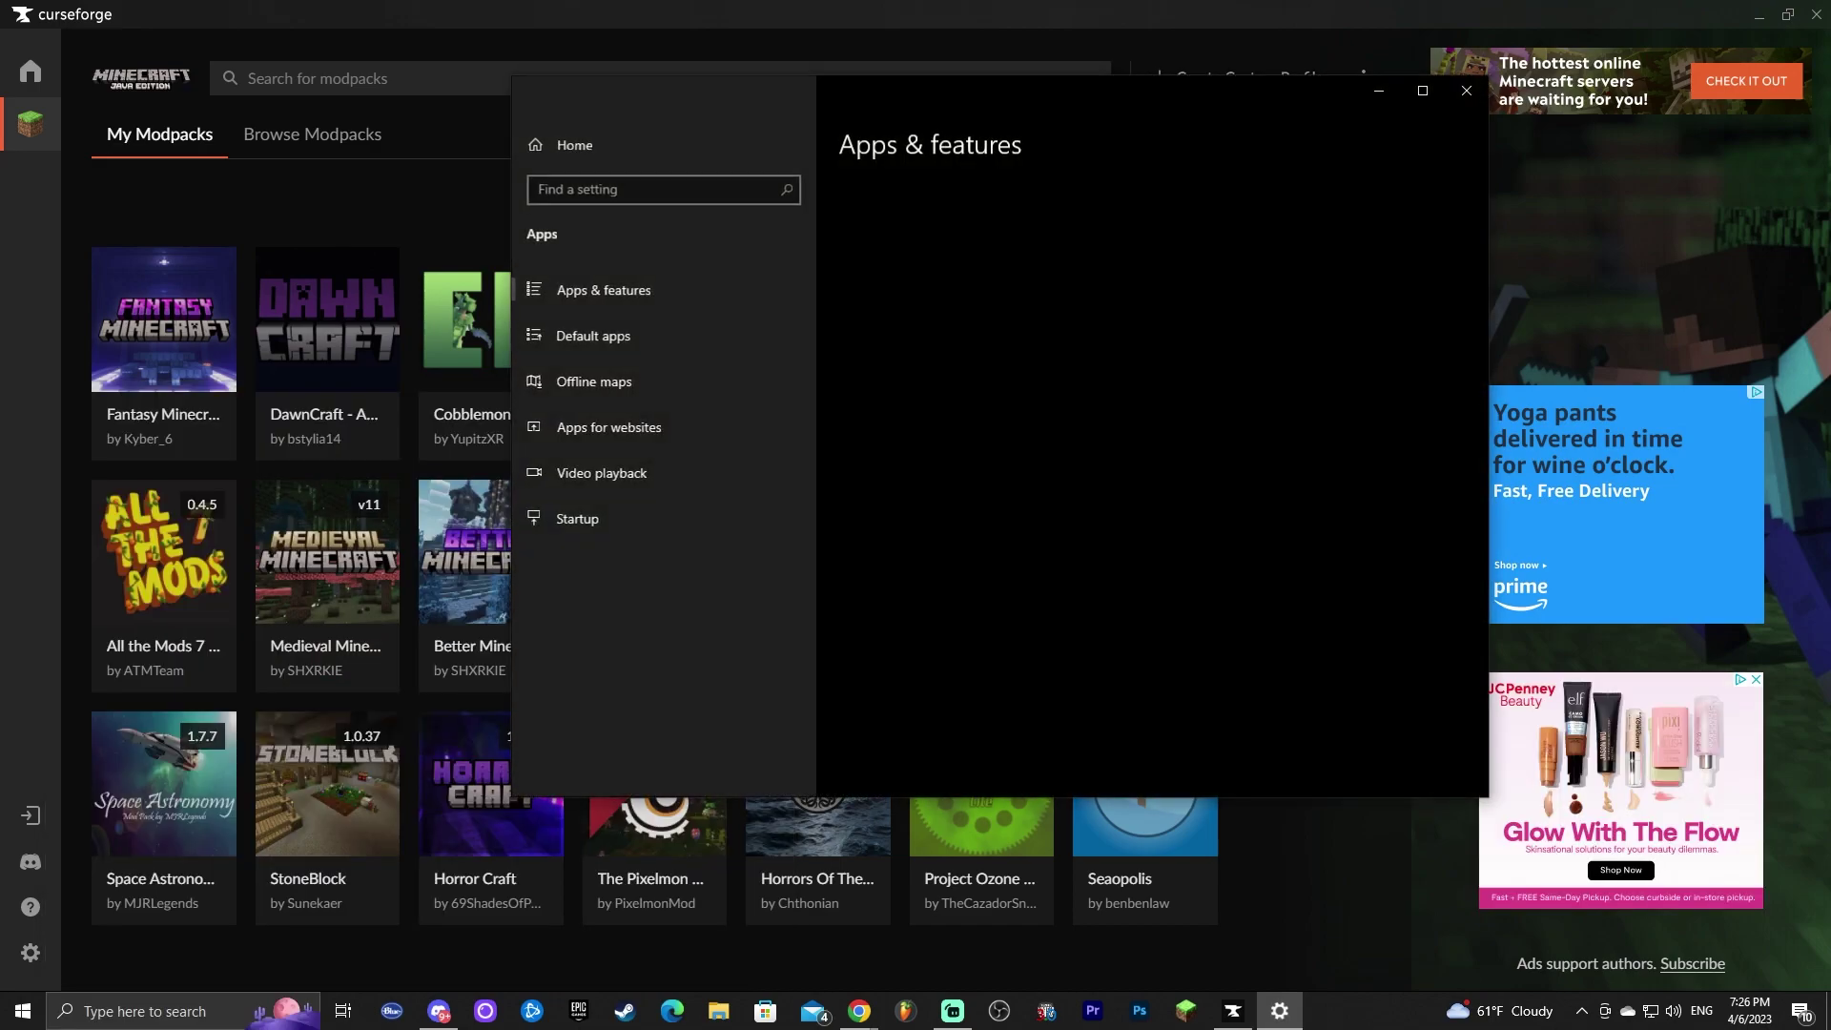
left_click(936, 497)
type("java")
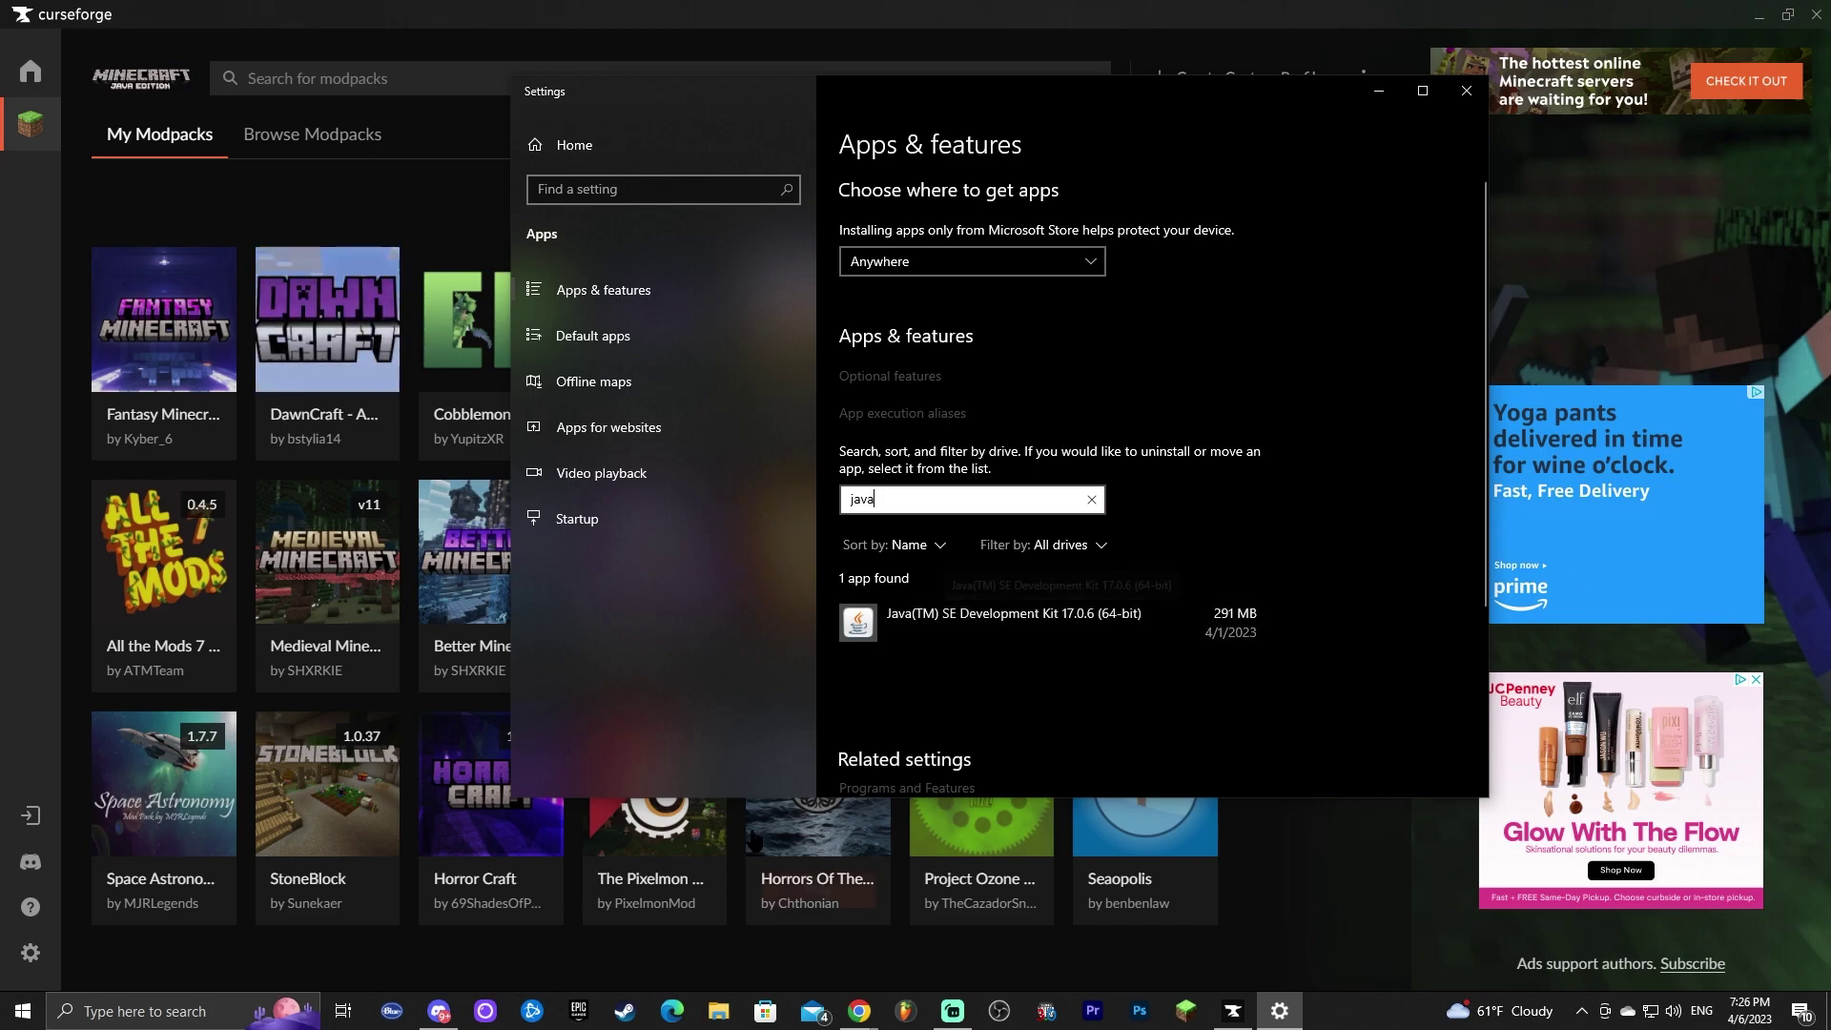
left_click(1466, 91)
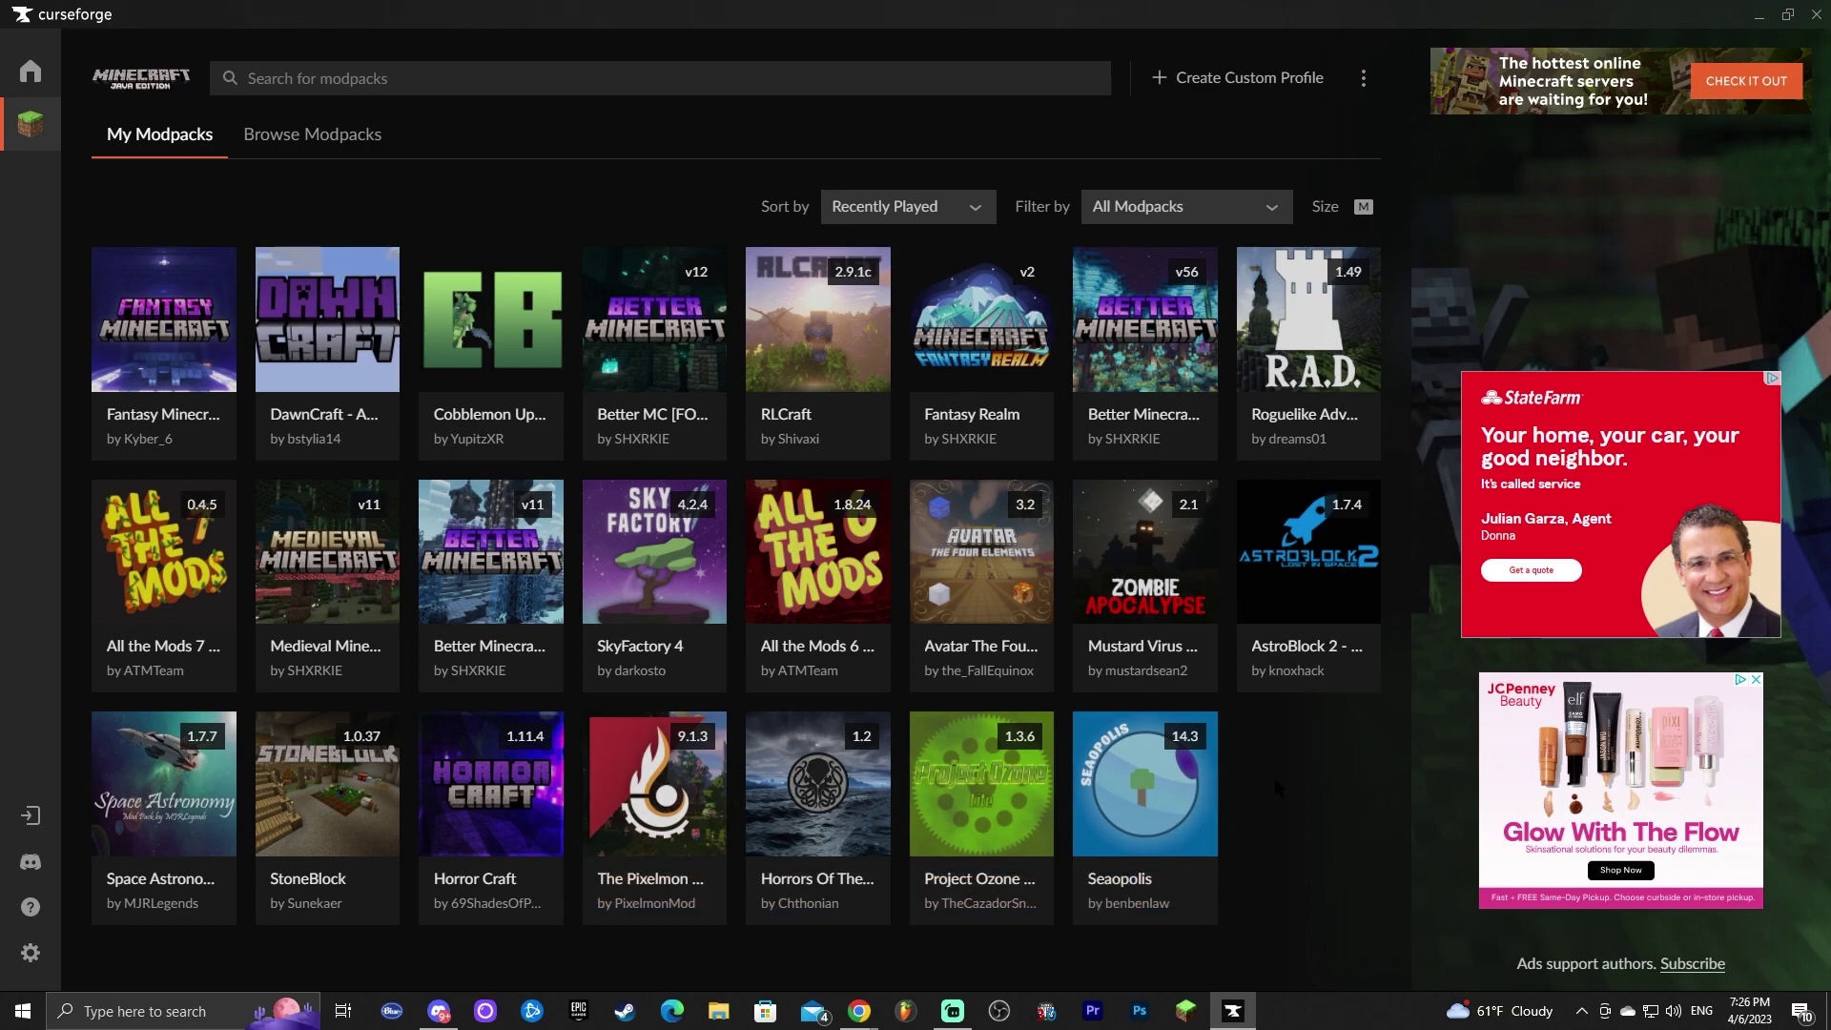
Step: Switch to Chrome and read through the steps of the Java 18 download and installation guide
key("alt+Tab")
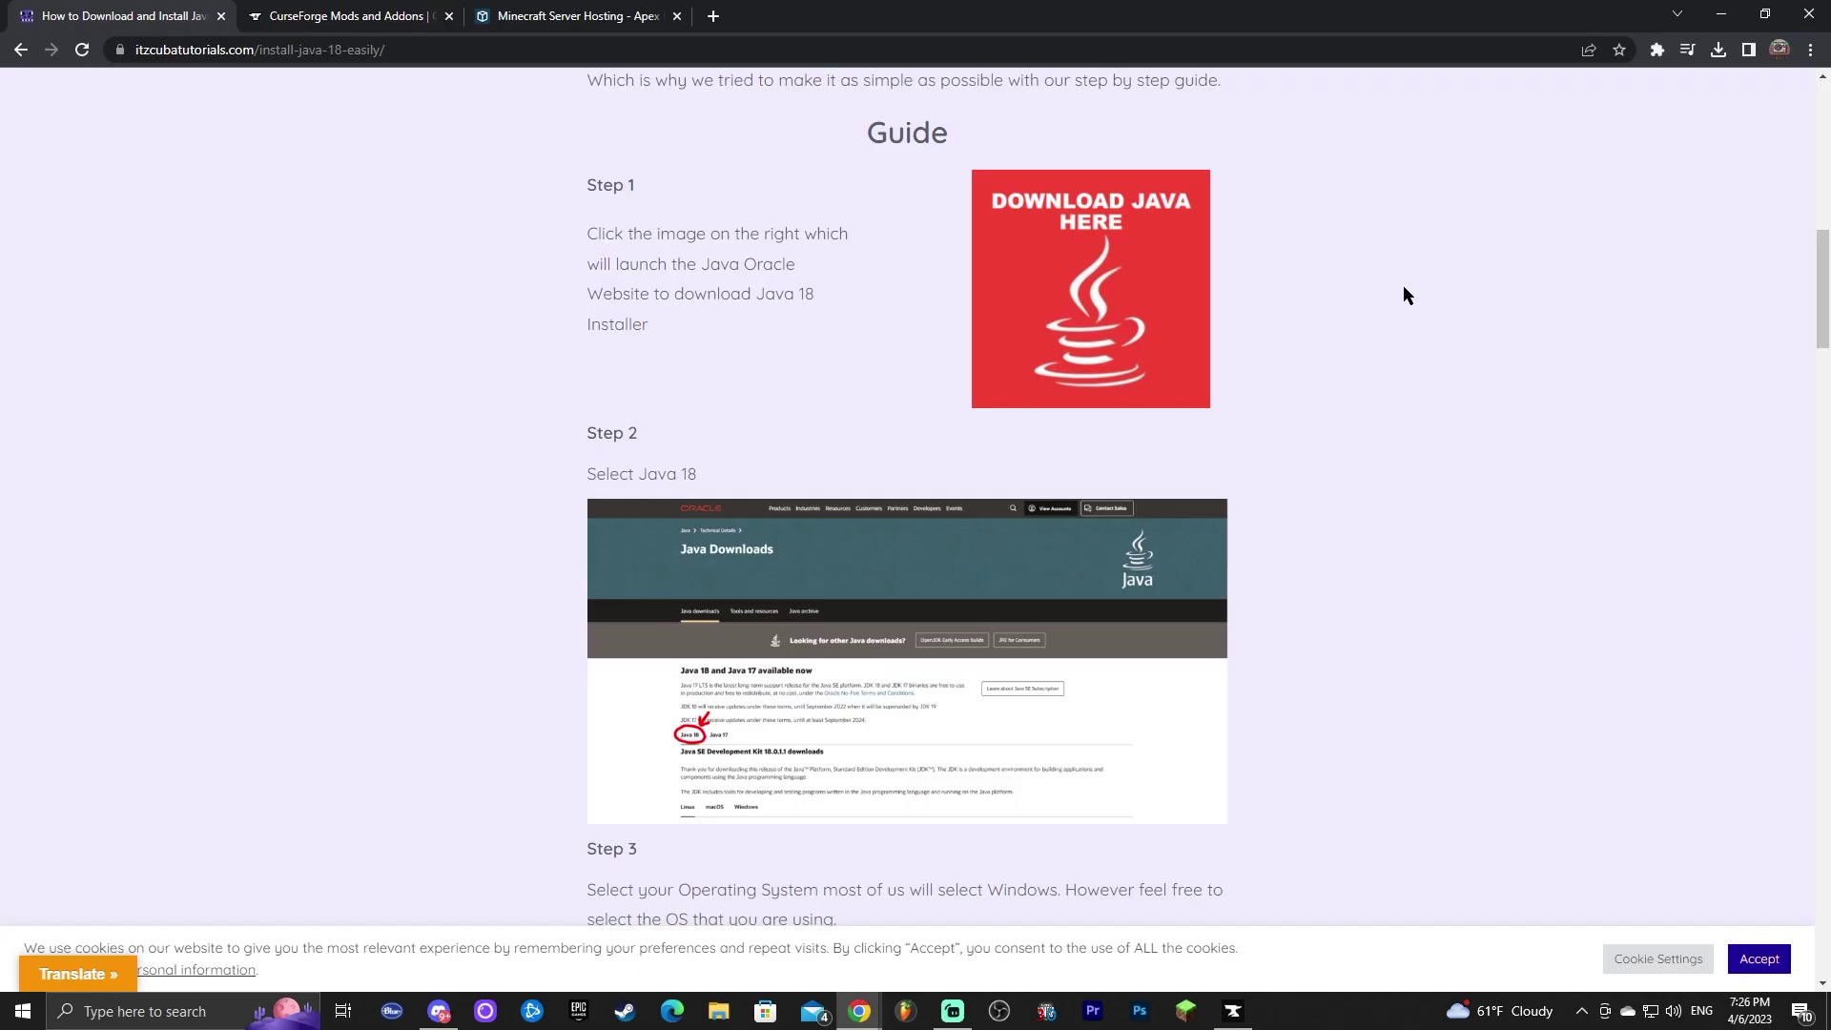
scroll(1398, 286, "down", 3)
scroll(1345, 277, "down", 12)
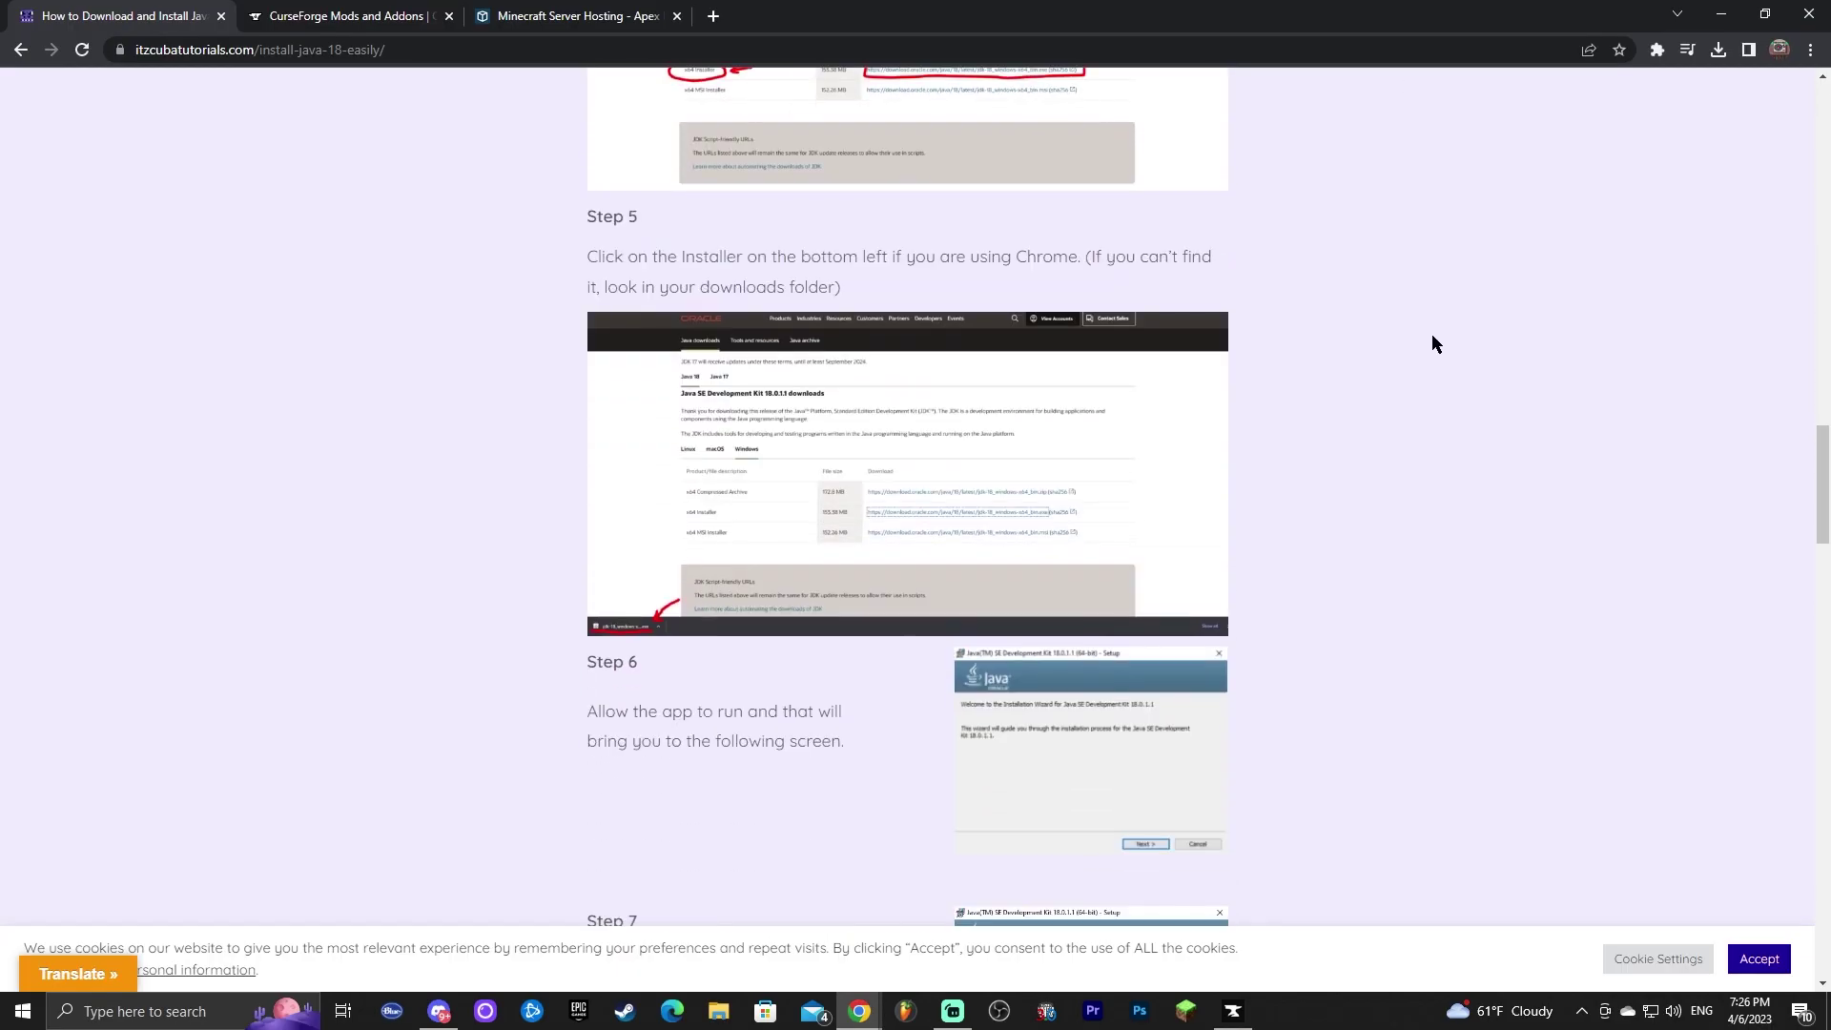
scroll(1162, 487, "up", 9)
scroll(899, 375, "down", 6)
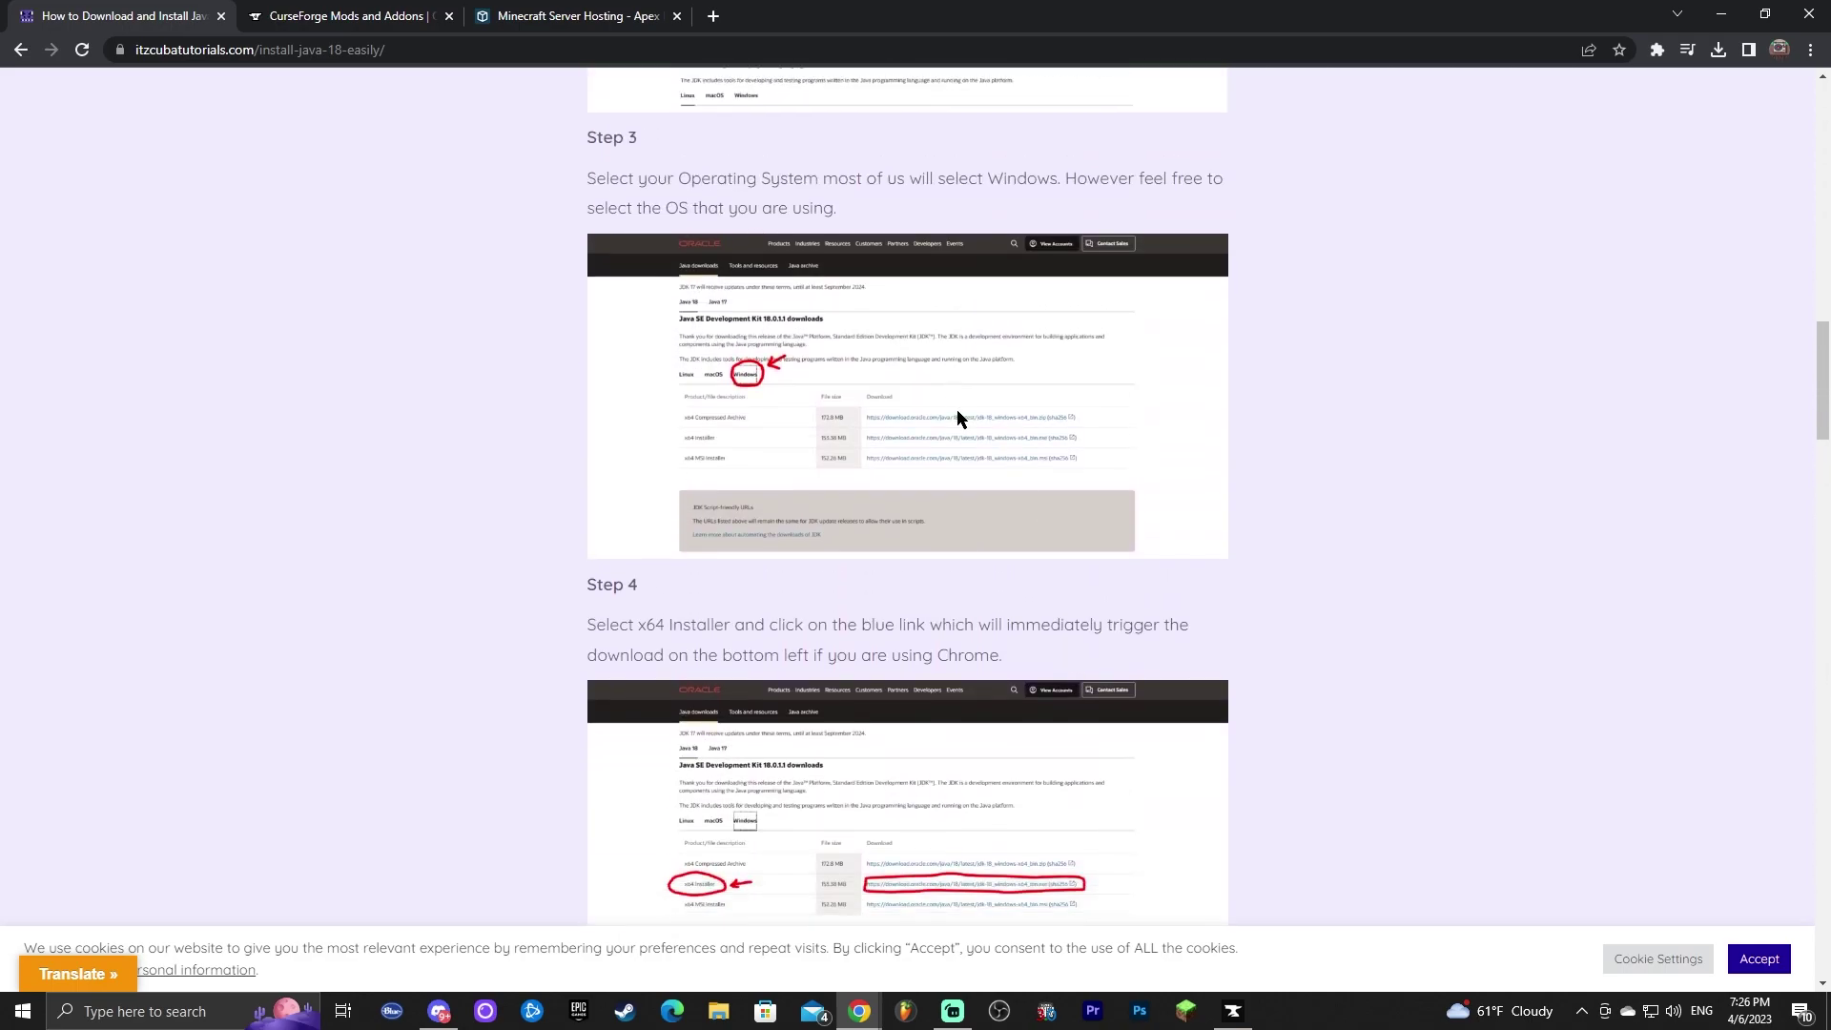
scroll(1276, 416, "down", 14)
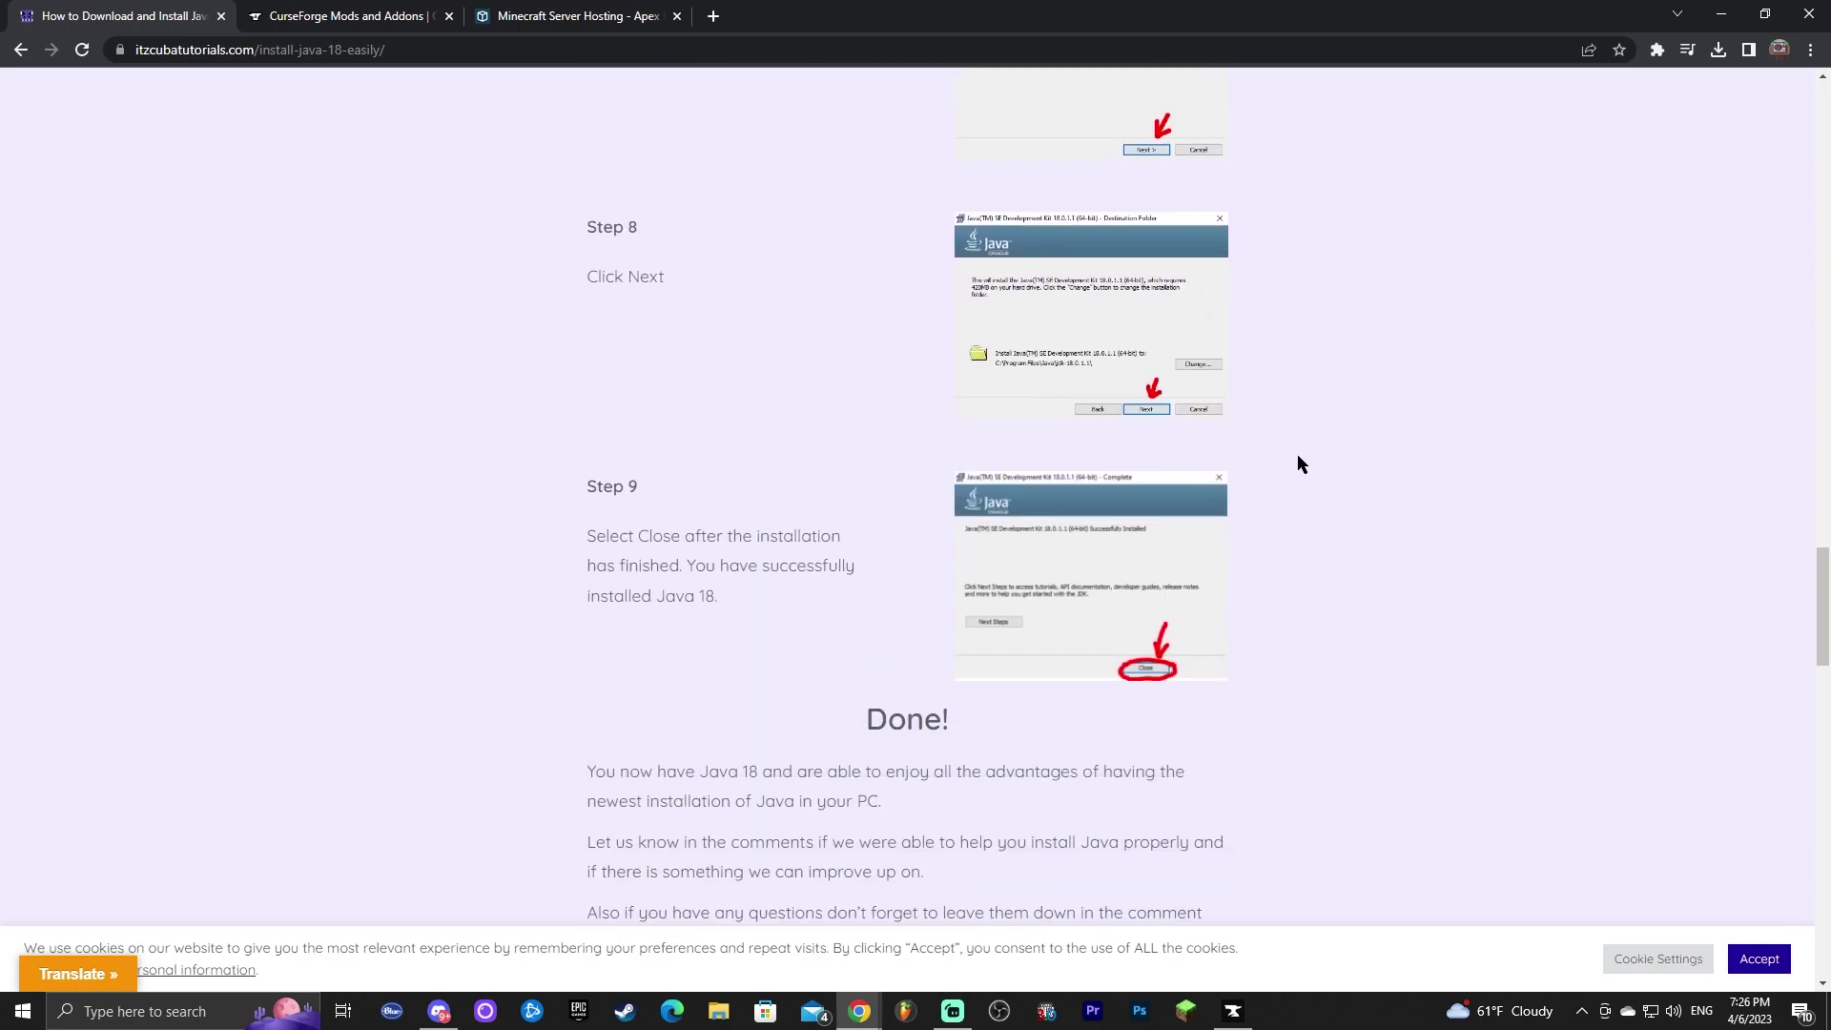
scroll(1239, 439, "up", 9)
scroll(1175, 415, "up", 15)
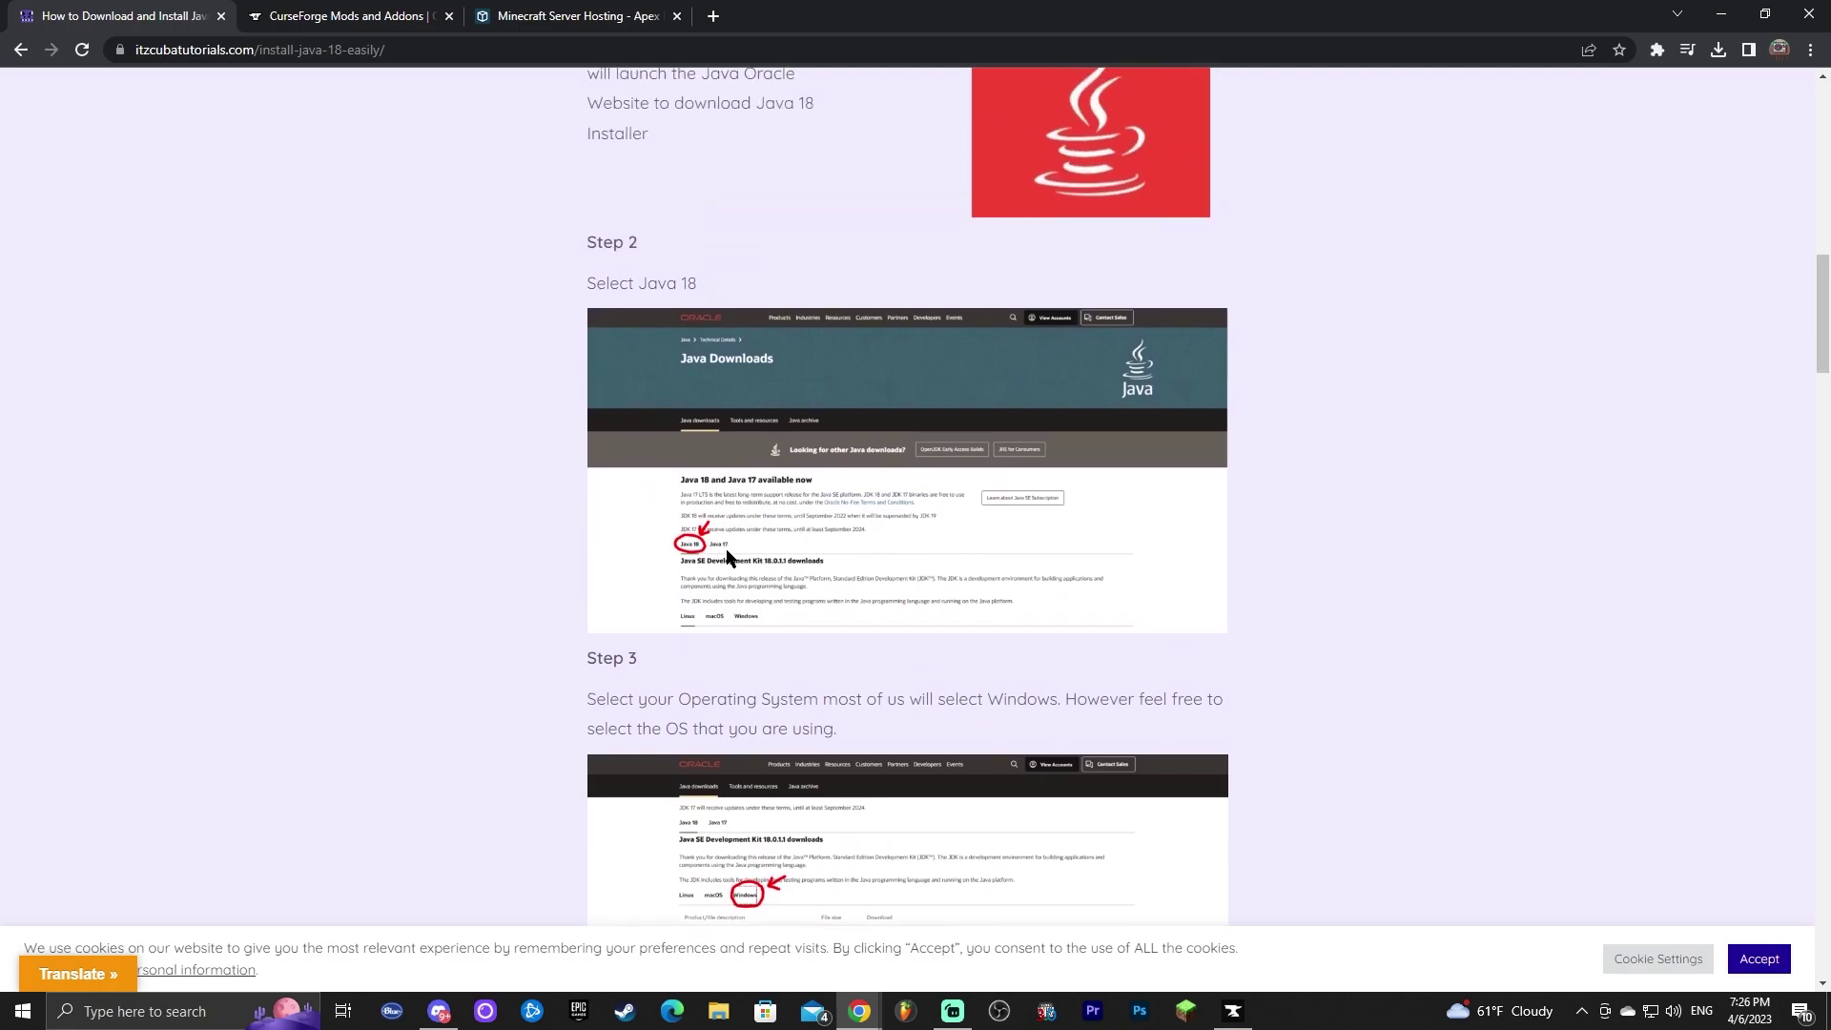
scroll(906, 505, "up", 2)
scroll(1064, 575, "down", 6)
scroll(1064, 575, "up", 8)
scroll(788, 658, "down", 3)
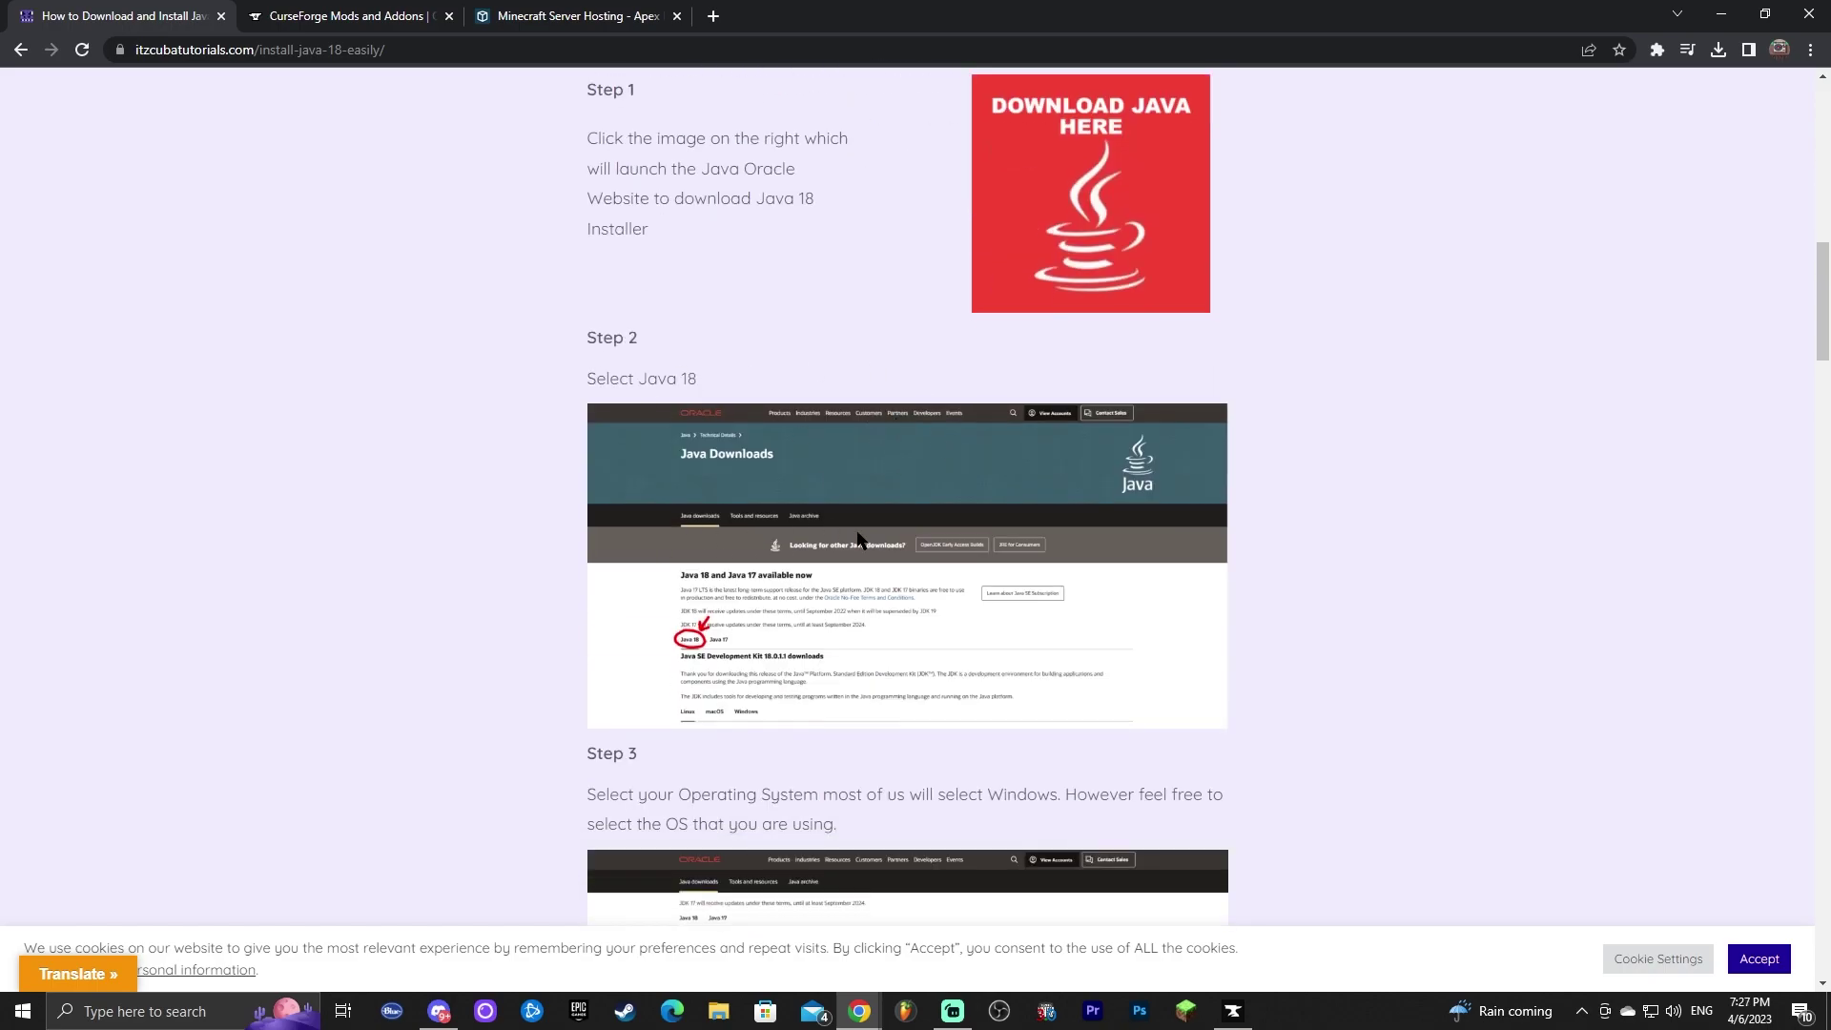
scroll(808, 500, "down", 20)
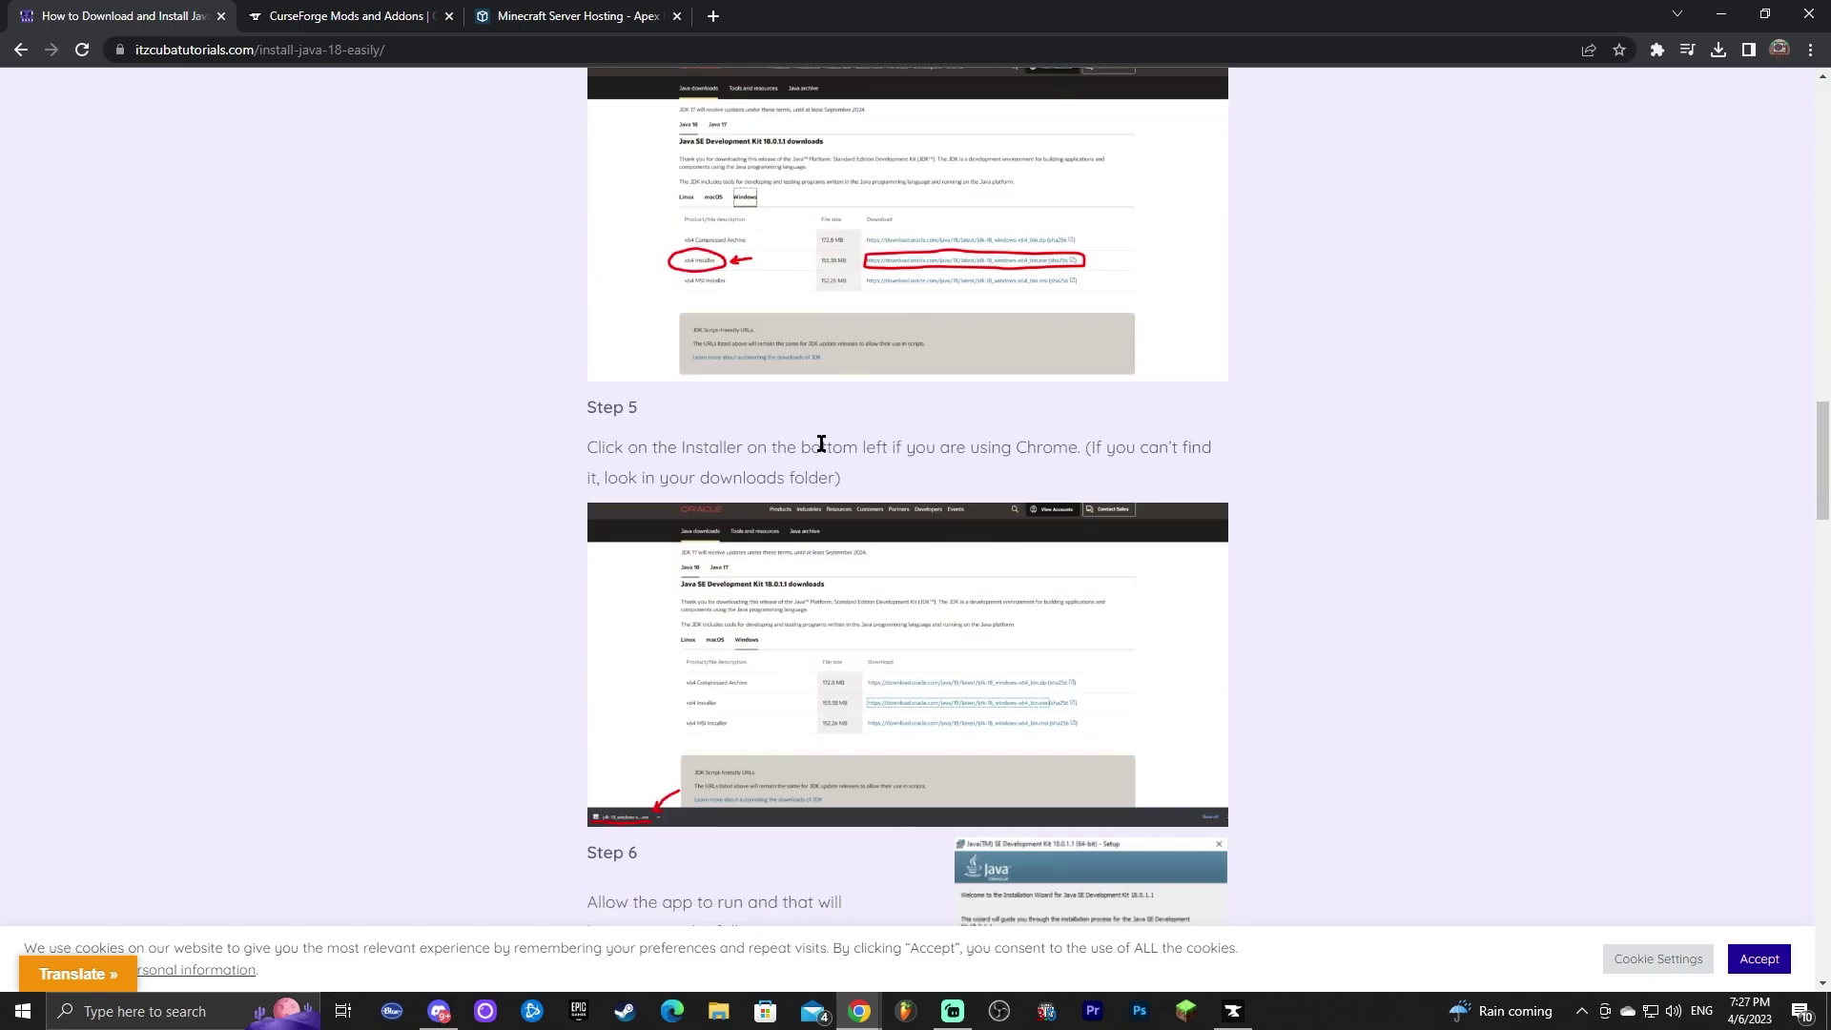
scroll(615, 435, "up", 3)
scroll(1049, 486, "up", 9)
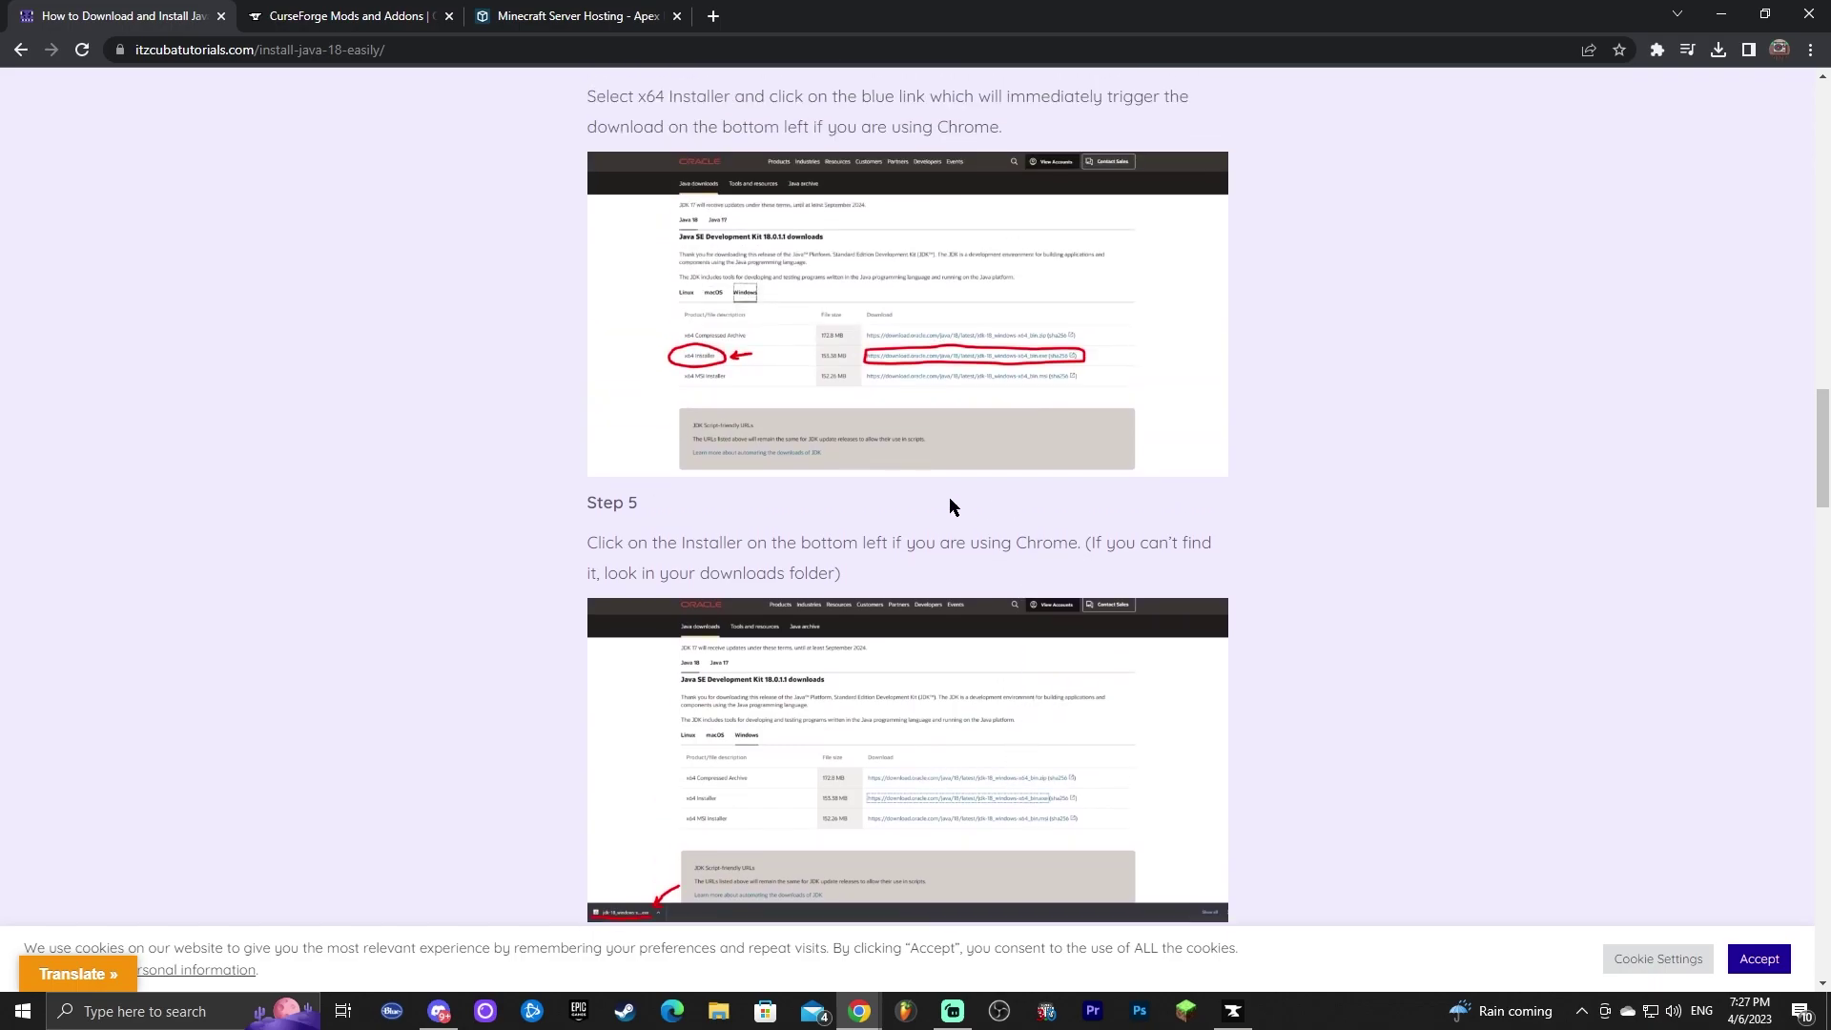
scroll(886, 517, "up", 7)
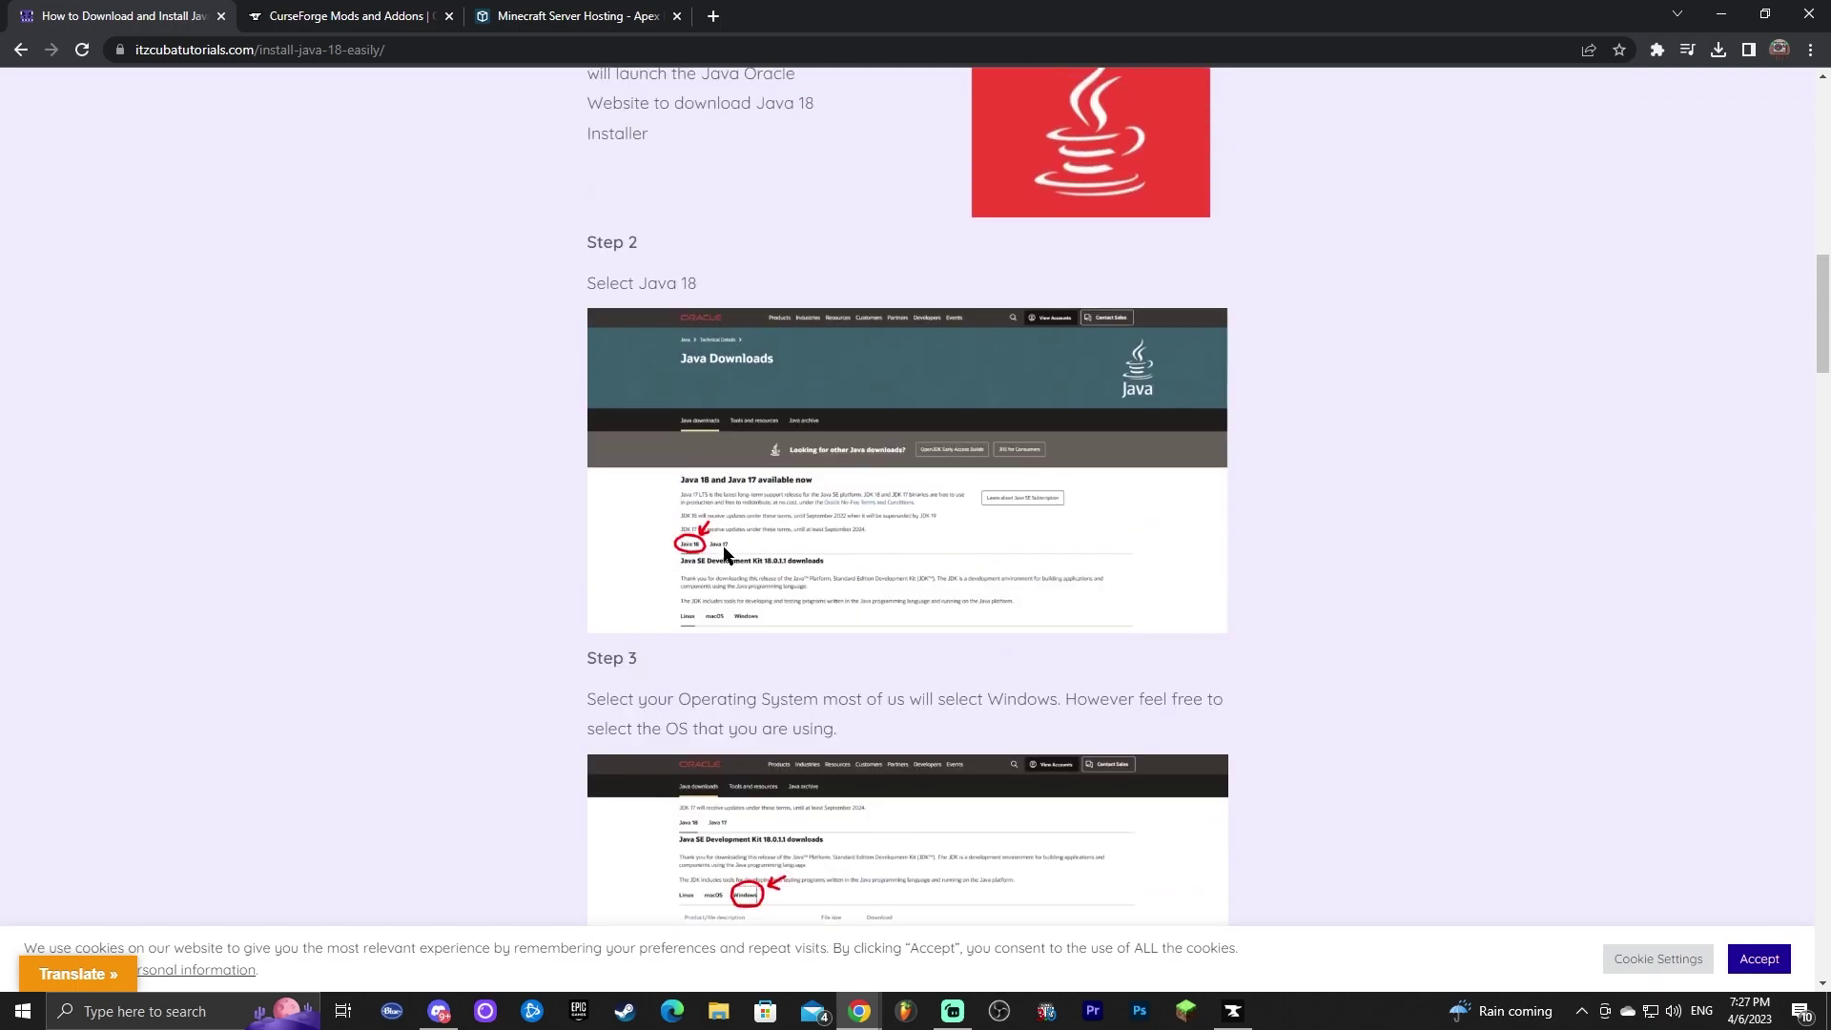
scroll(882, 501, "up", 7)
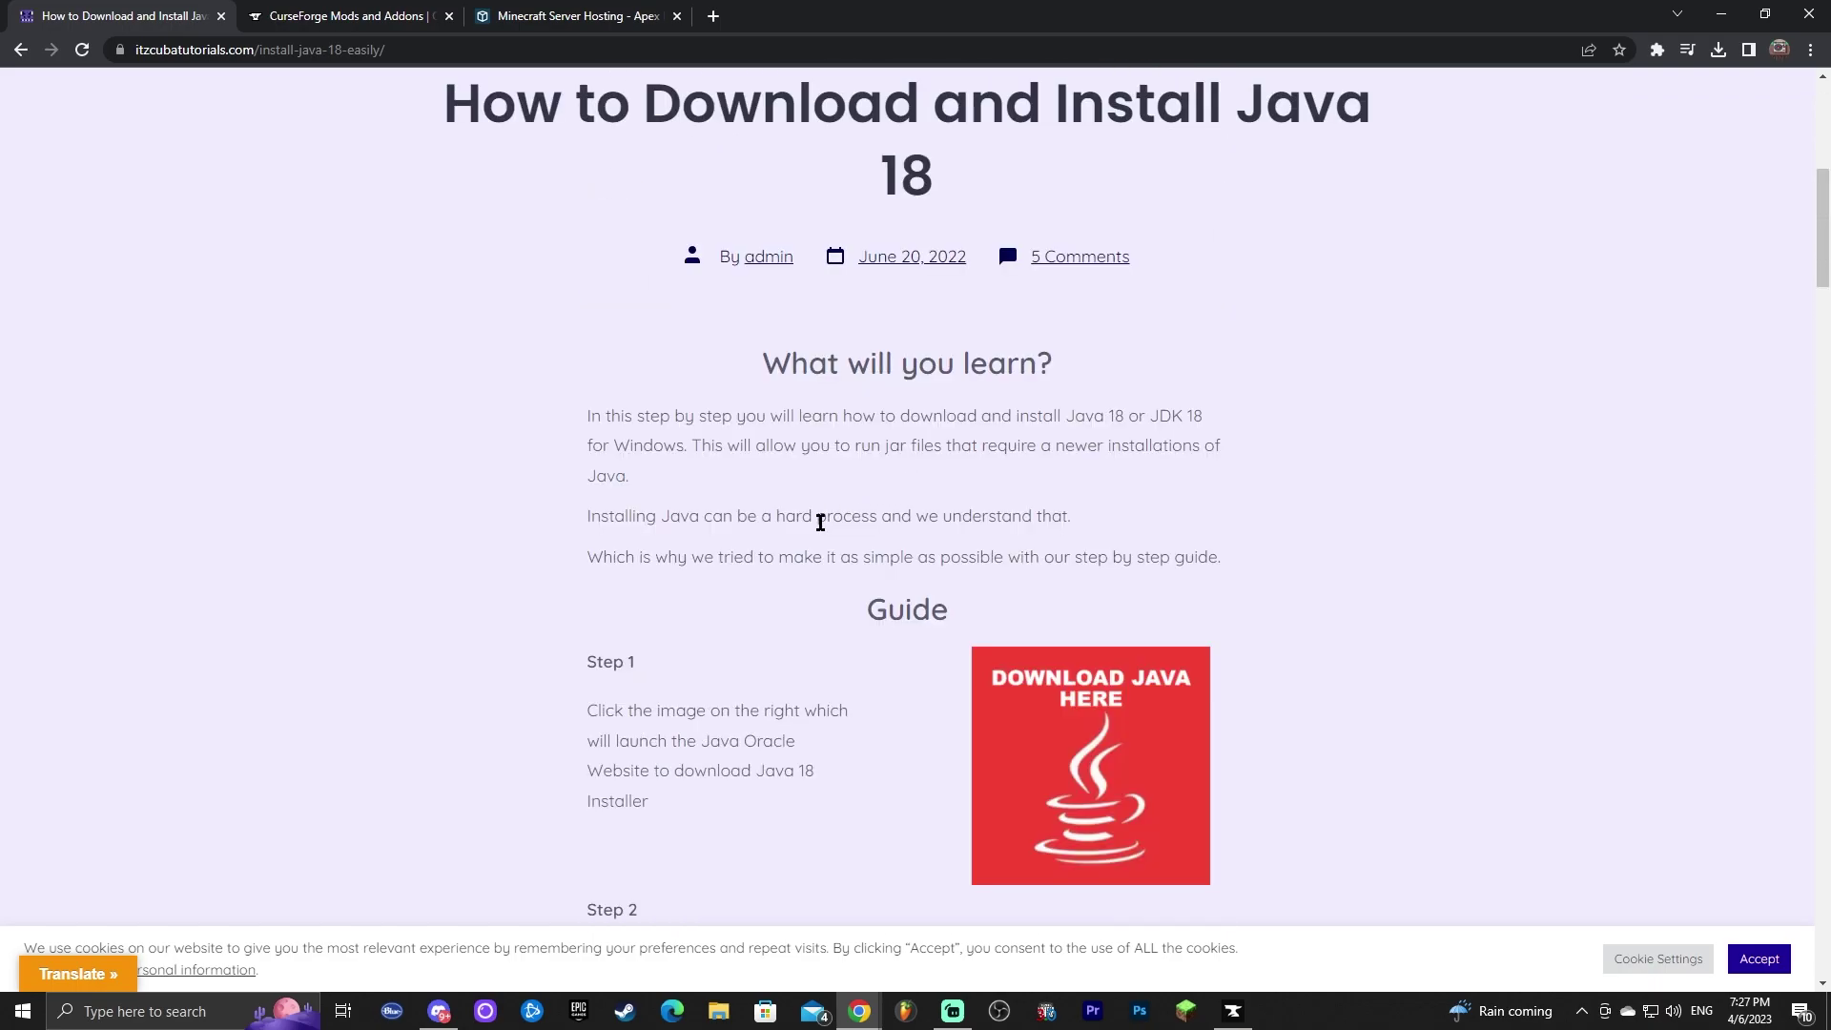
scroll(822, 515, "down", 6)
scroll(851, 498, "down", 3)
left_click(1233, 1011)
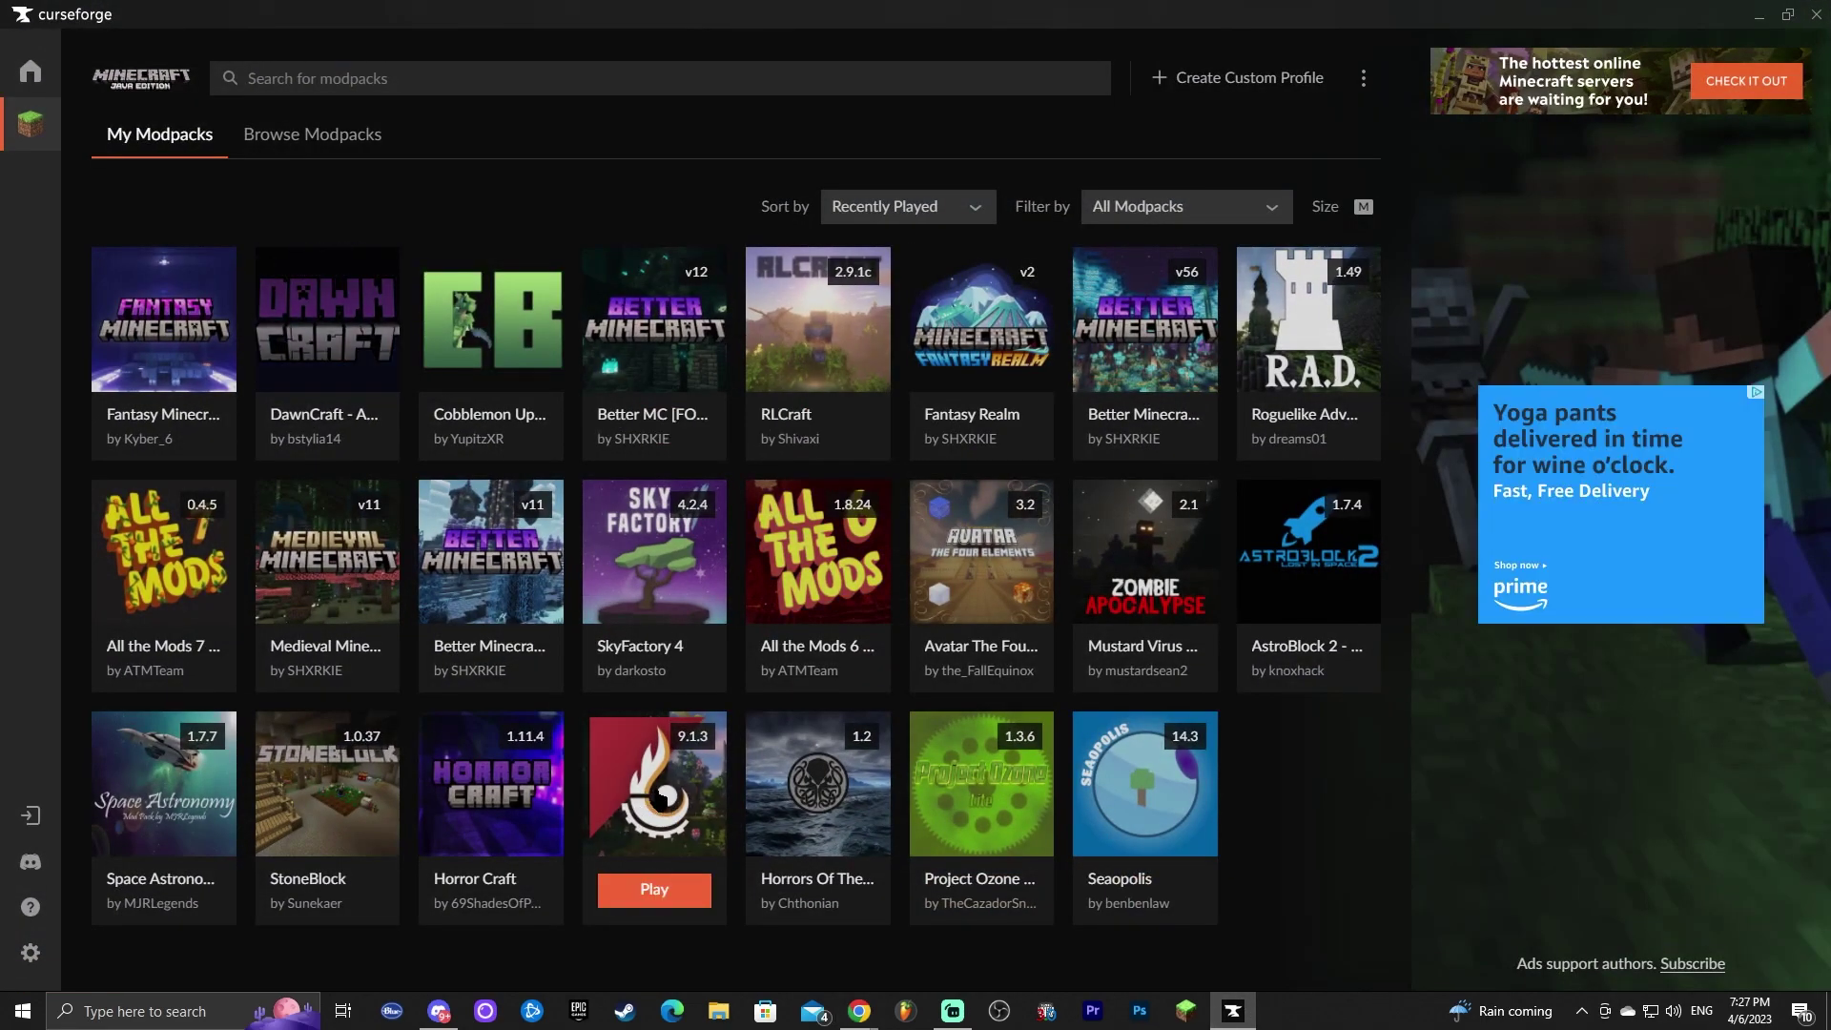
key("alt+Tab")
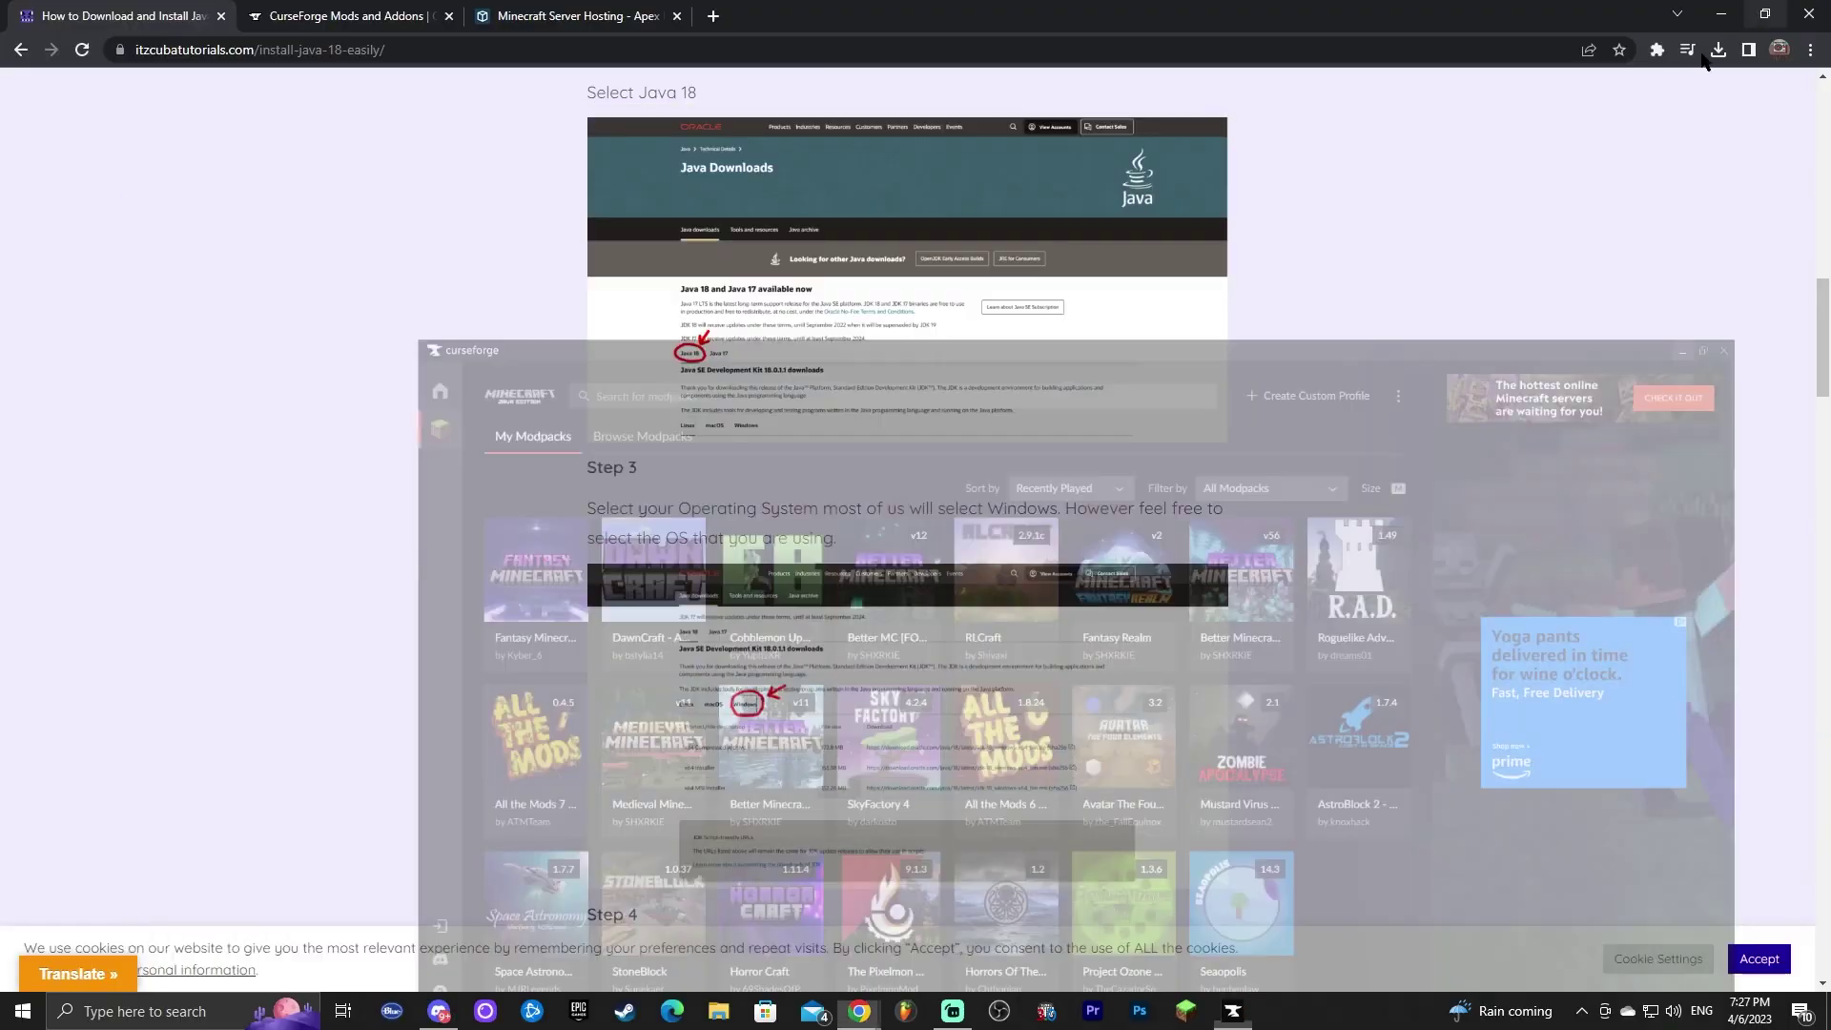
scroll(980, 531, "up", 3)
scroll(1017, 593, "up", 6)
scroll(1340, 584, "down", 8)
scroll(1133, 490, "down", 10)
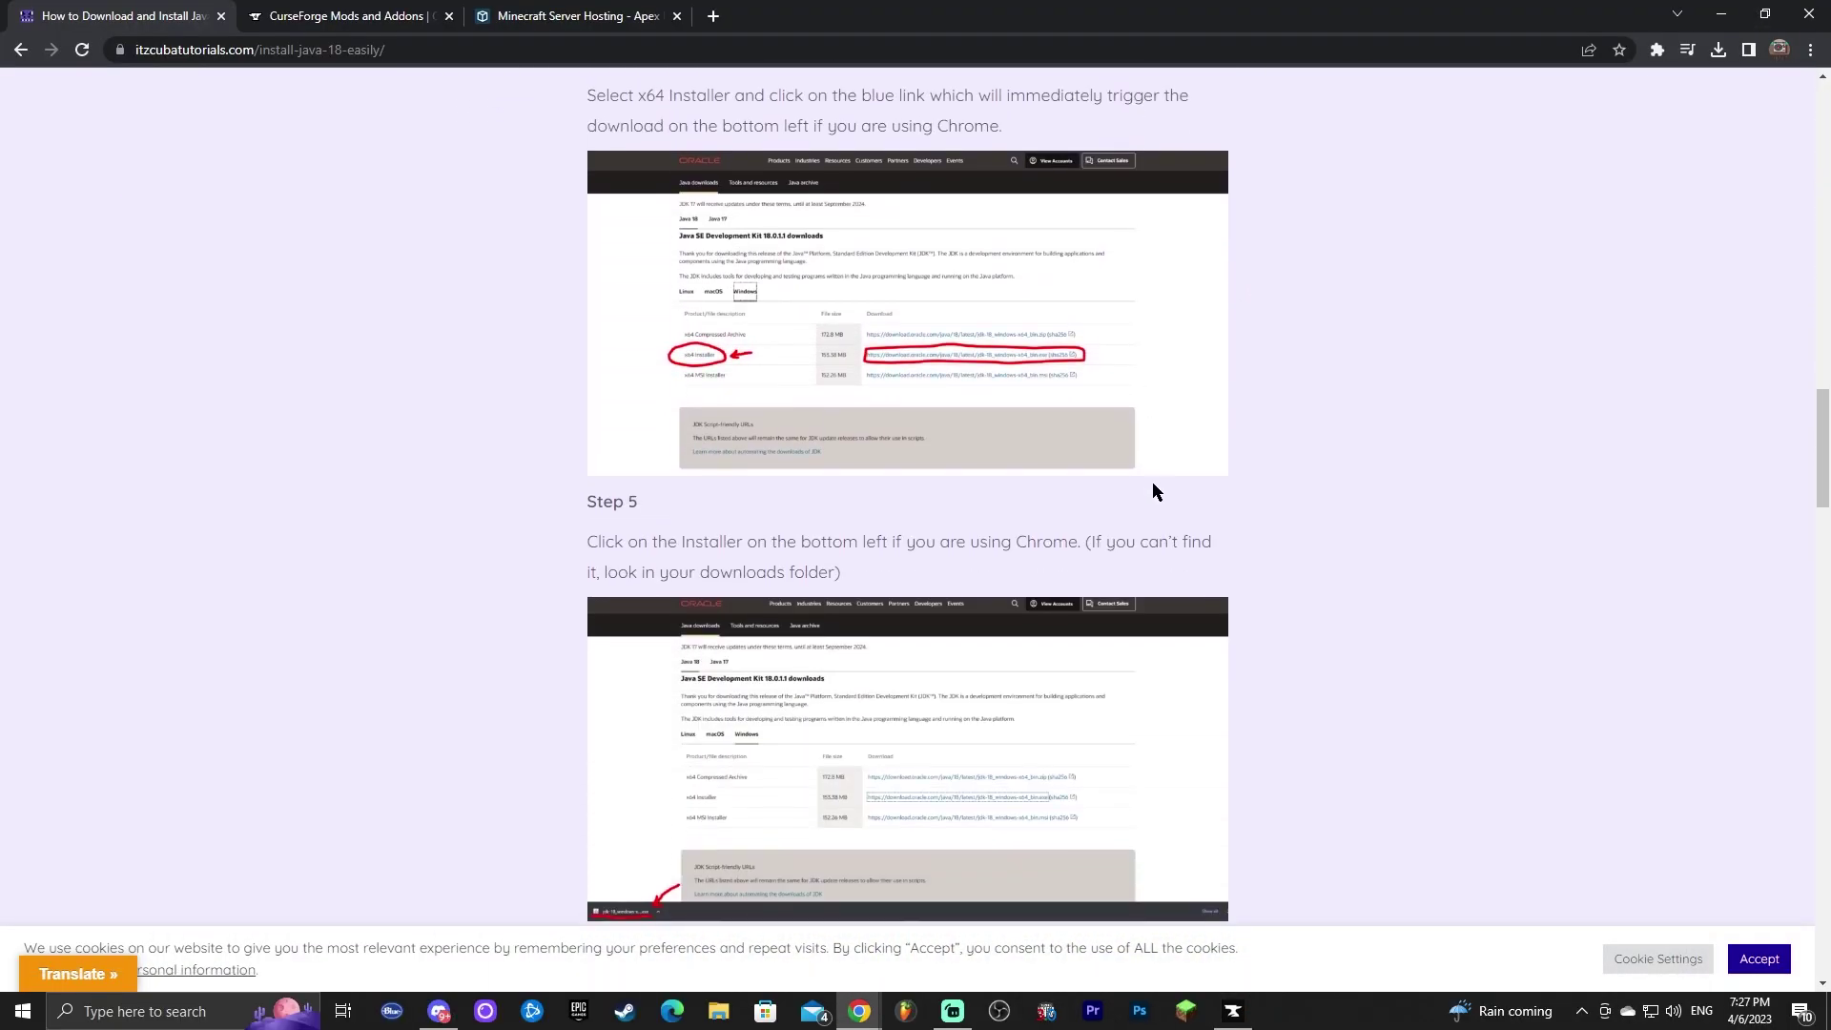
Step: Open the Jarfix guide in a separate browser tab and read its introduction and download steps
left_click(1348, 334)
scroll(1070, 322, "down", 4)
scroll(839, 318, "up", 5)
scroll(1033, 322, "down", 5)
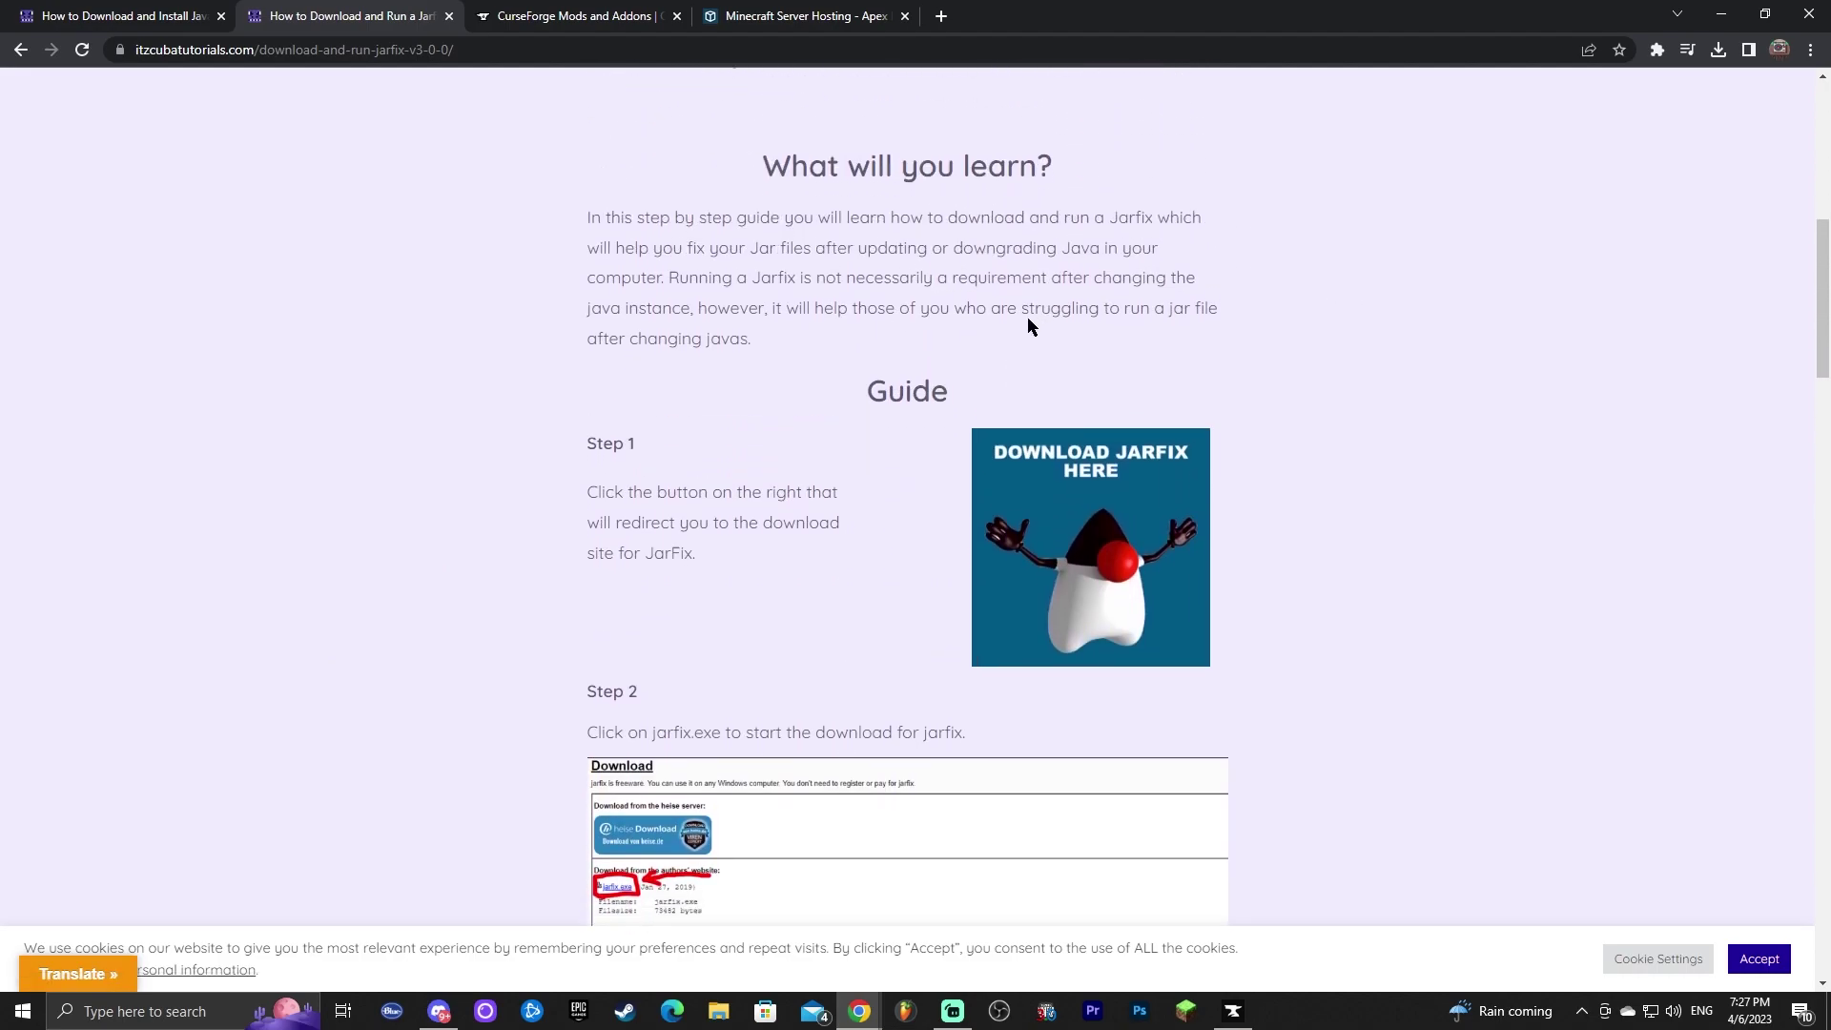
scroll(839, 317, "up", 2)
scroll(1096, 267, "up", 3)
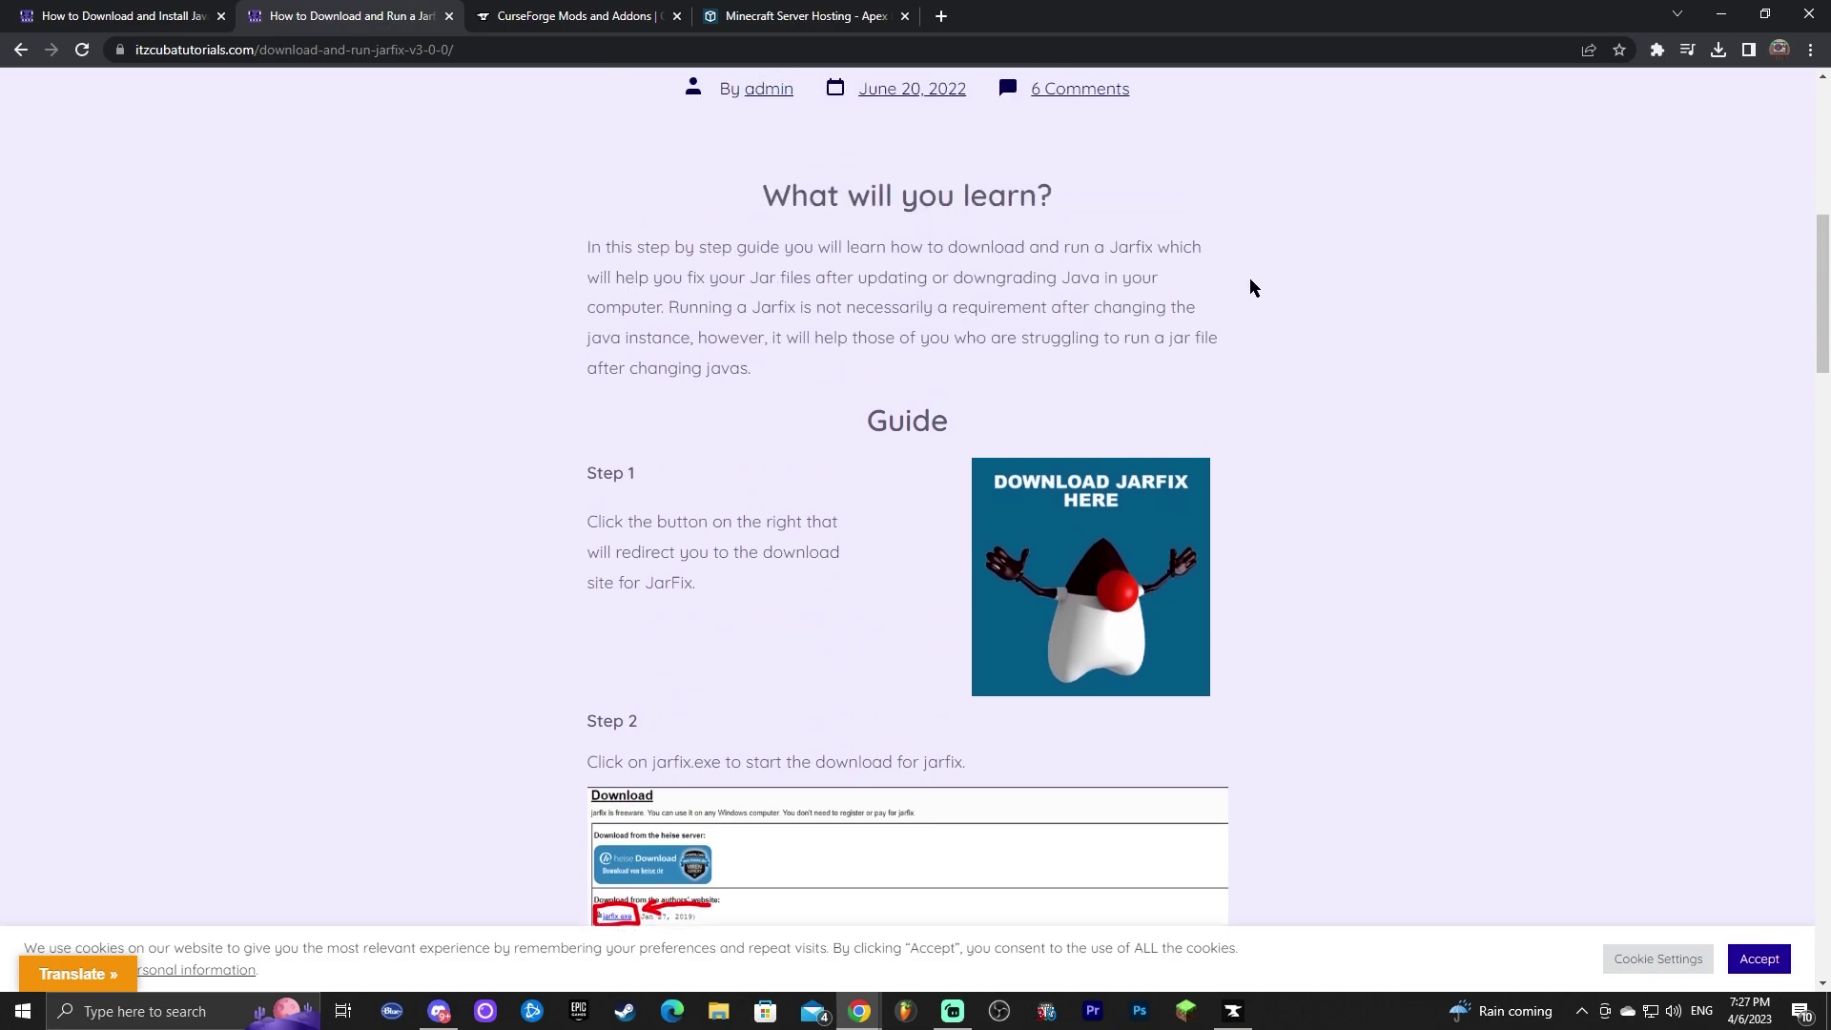
Step: Review the opening steps of the Java 18 guide, and reread the Jarfix guide's introduction and jarfix.exe download step
key("ctrl+shift+Tab")
scroll(1140, 334, "down", 4)
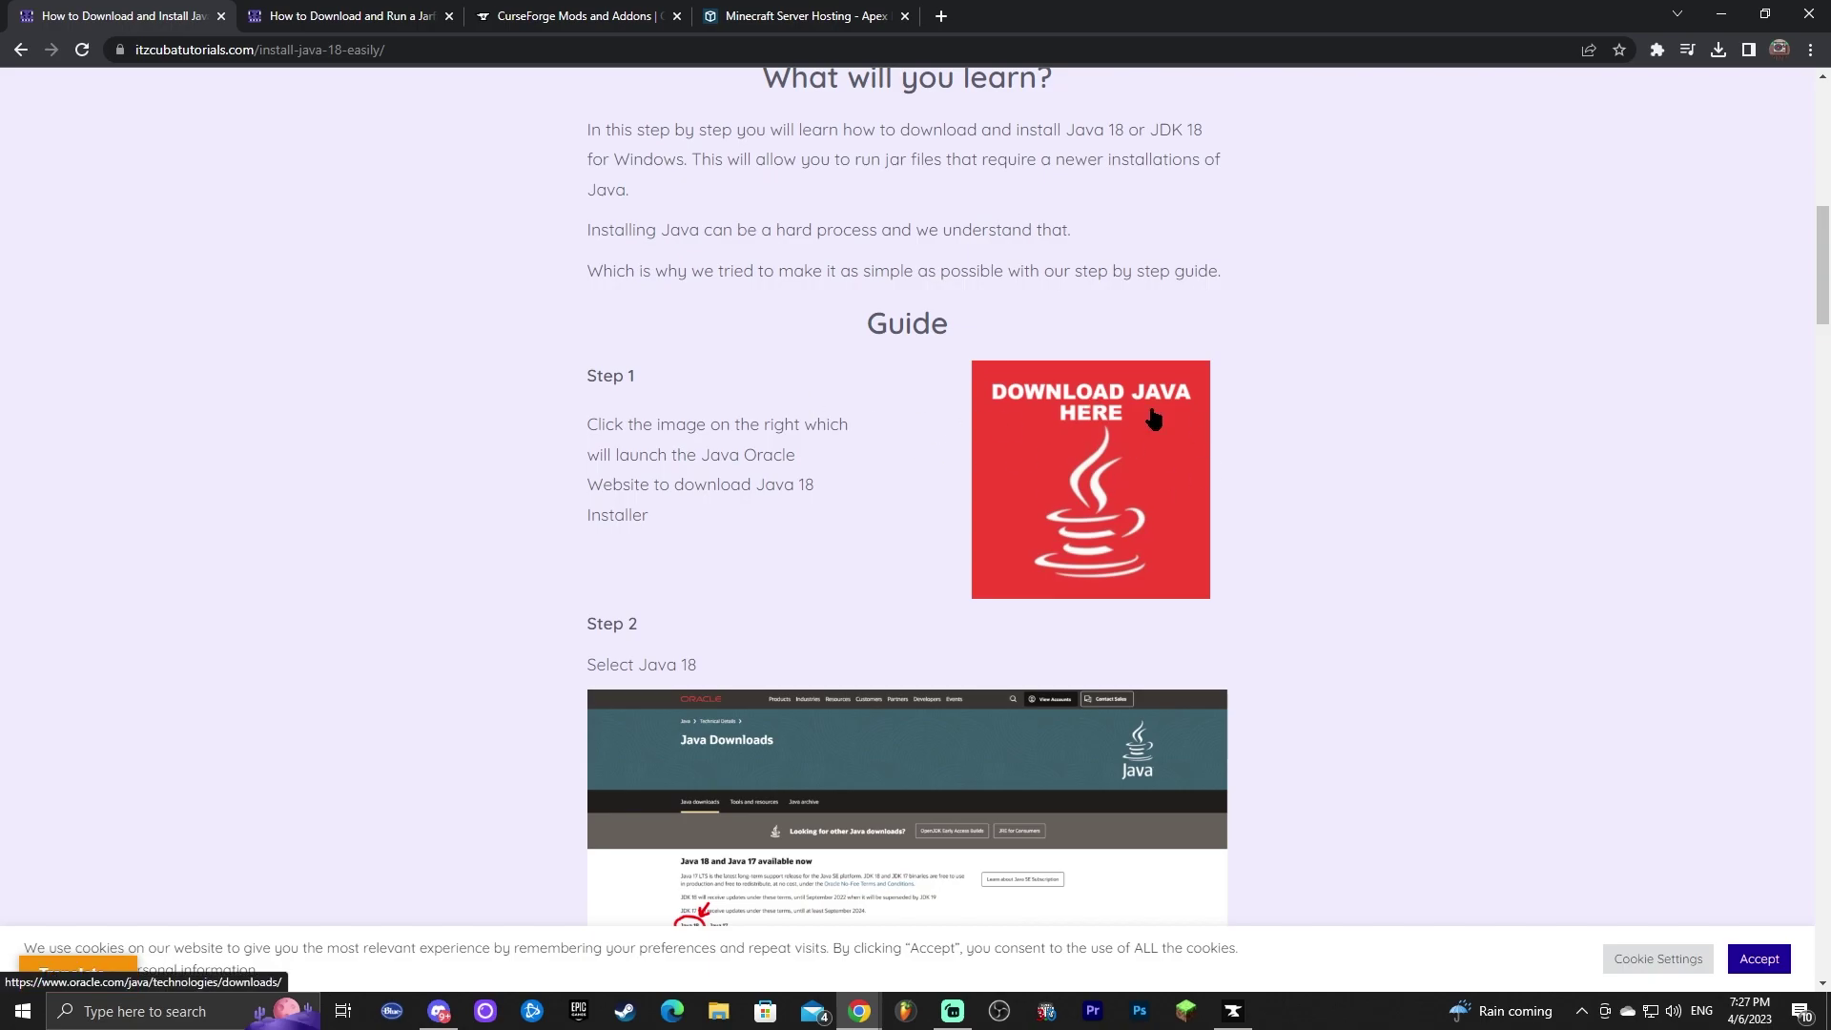
left_click(338, 12)
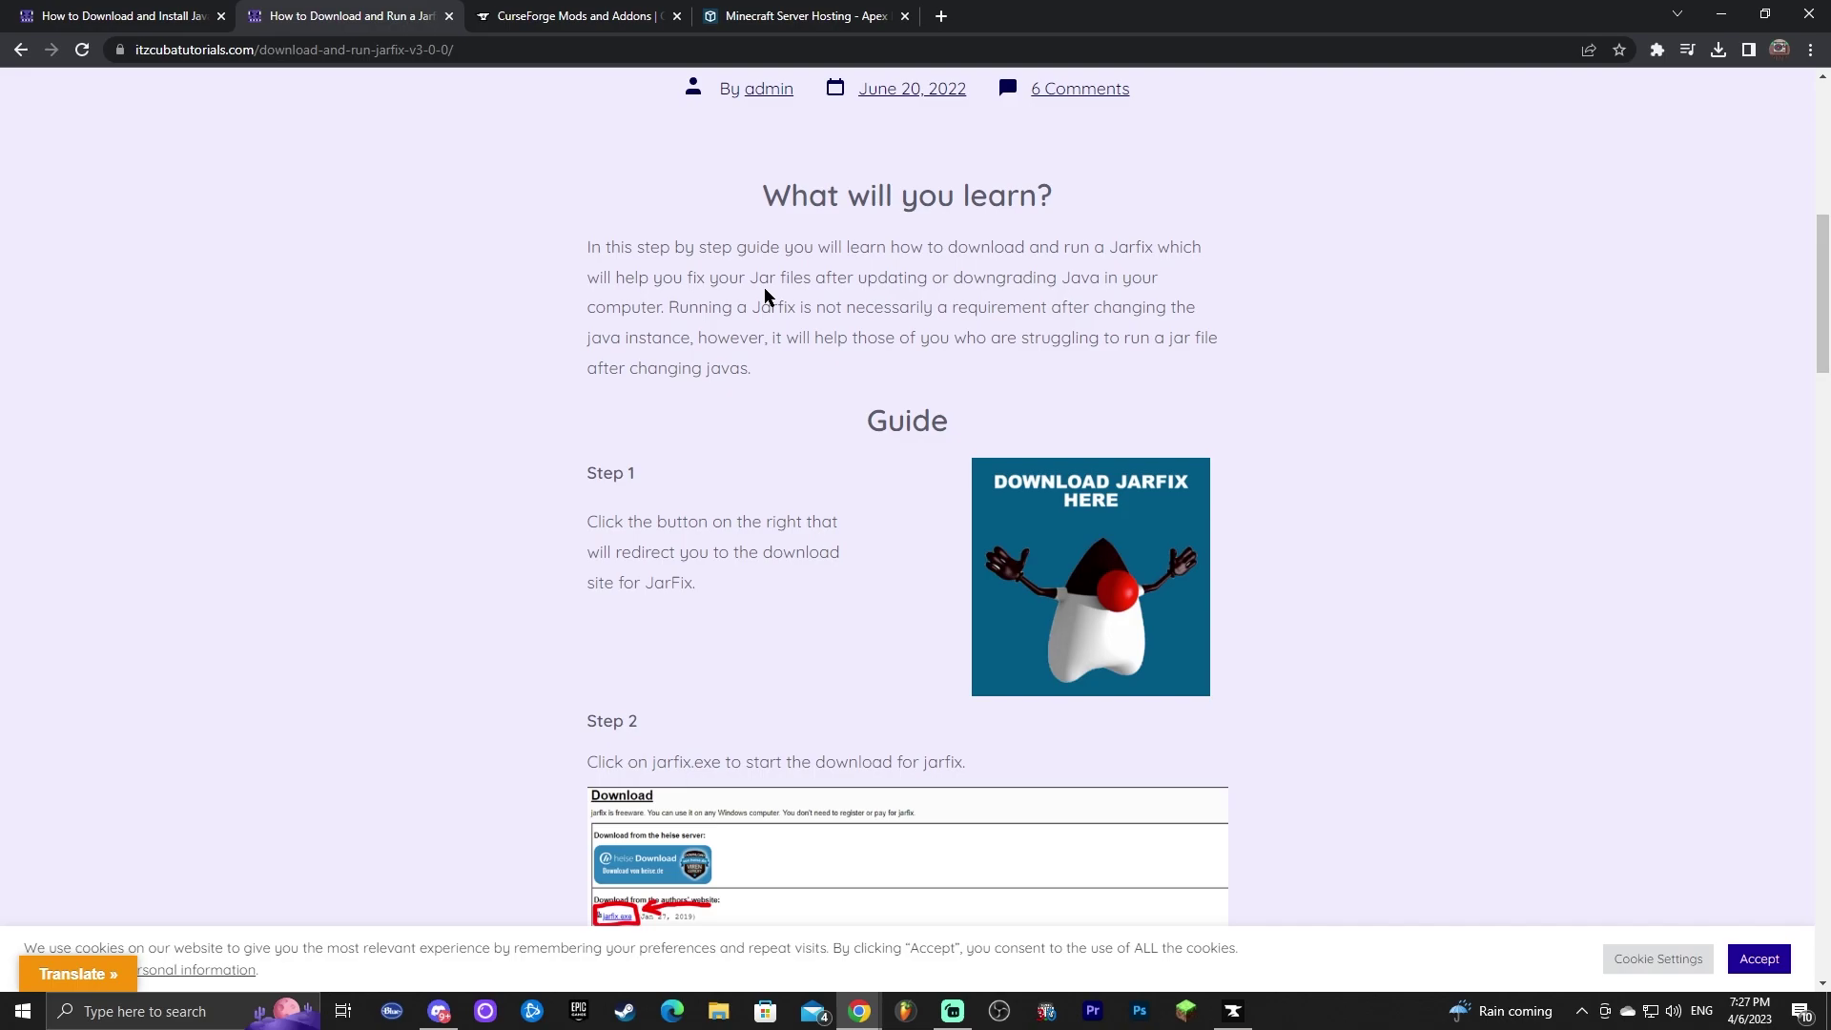
left_click_drag(761, 374, 586, 250)
left_click(776, 363)
scroll(948, 482, "down", 5)
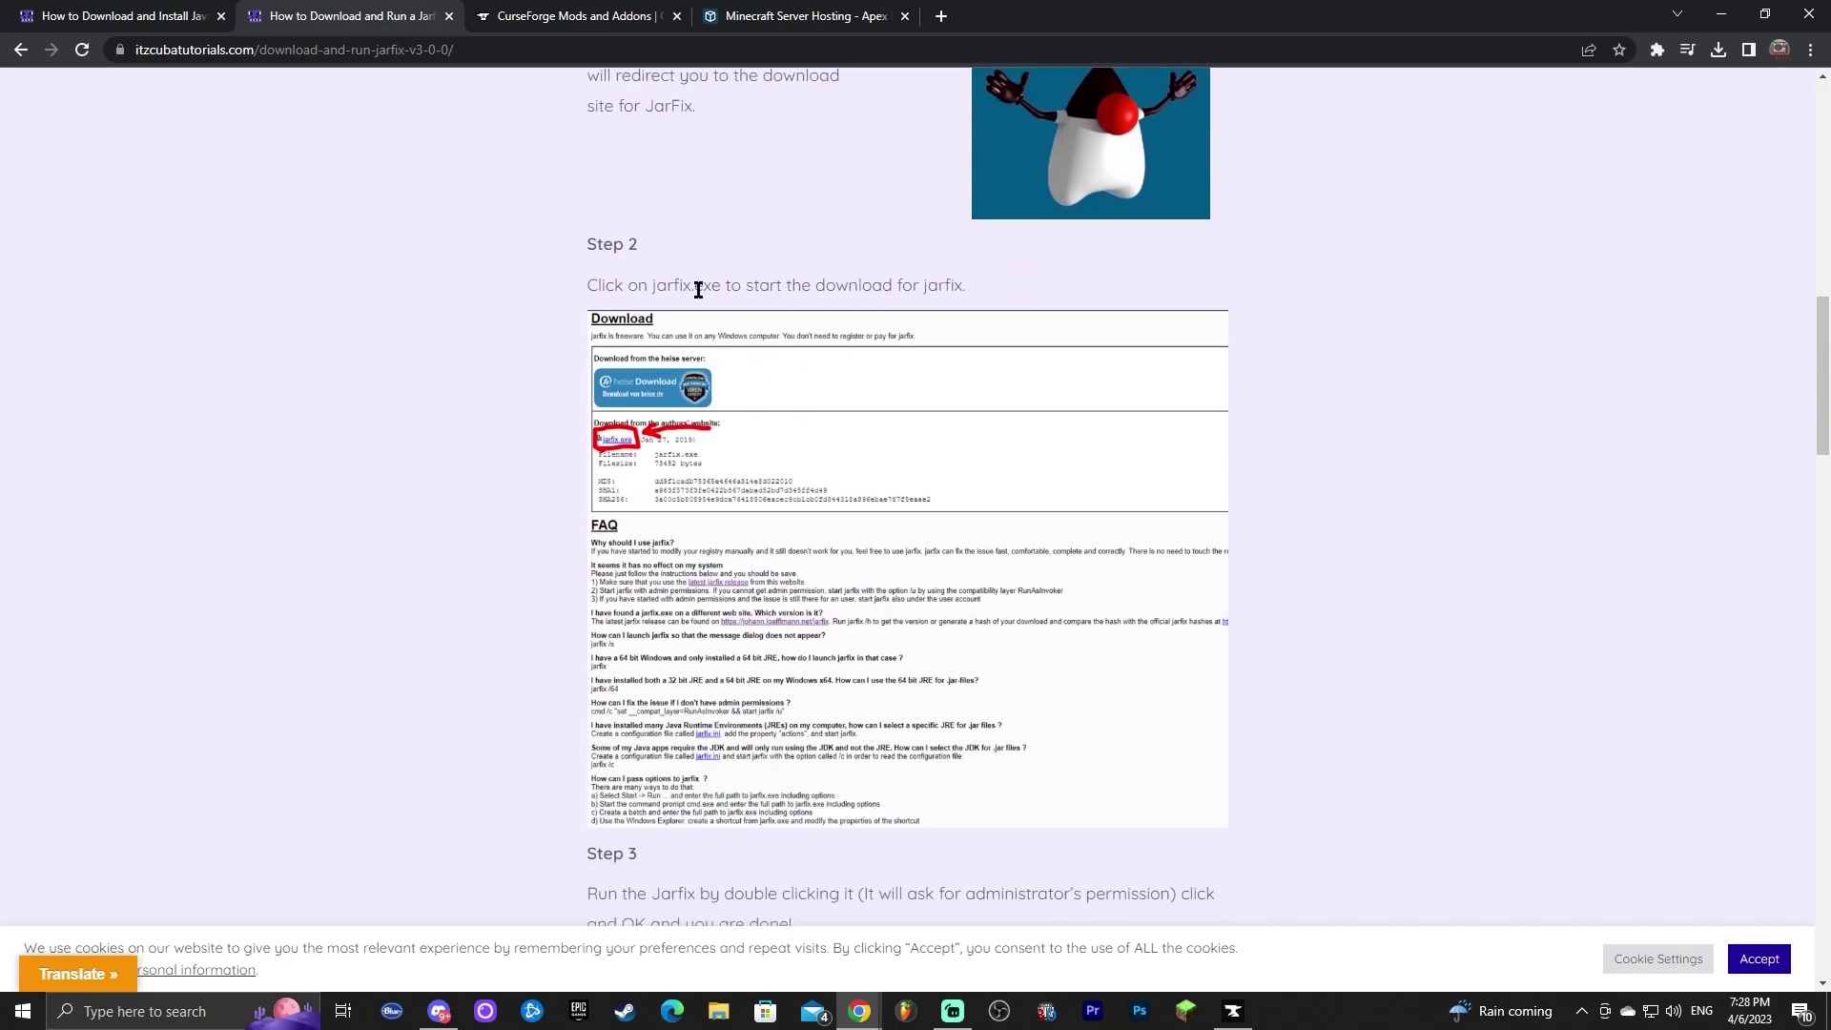
key("ctrl+shift+Tab")
key("ctrl+Tab")
scroll(1171, 486, "up", 2)
scroll(1171, 487, "up", 5)
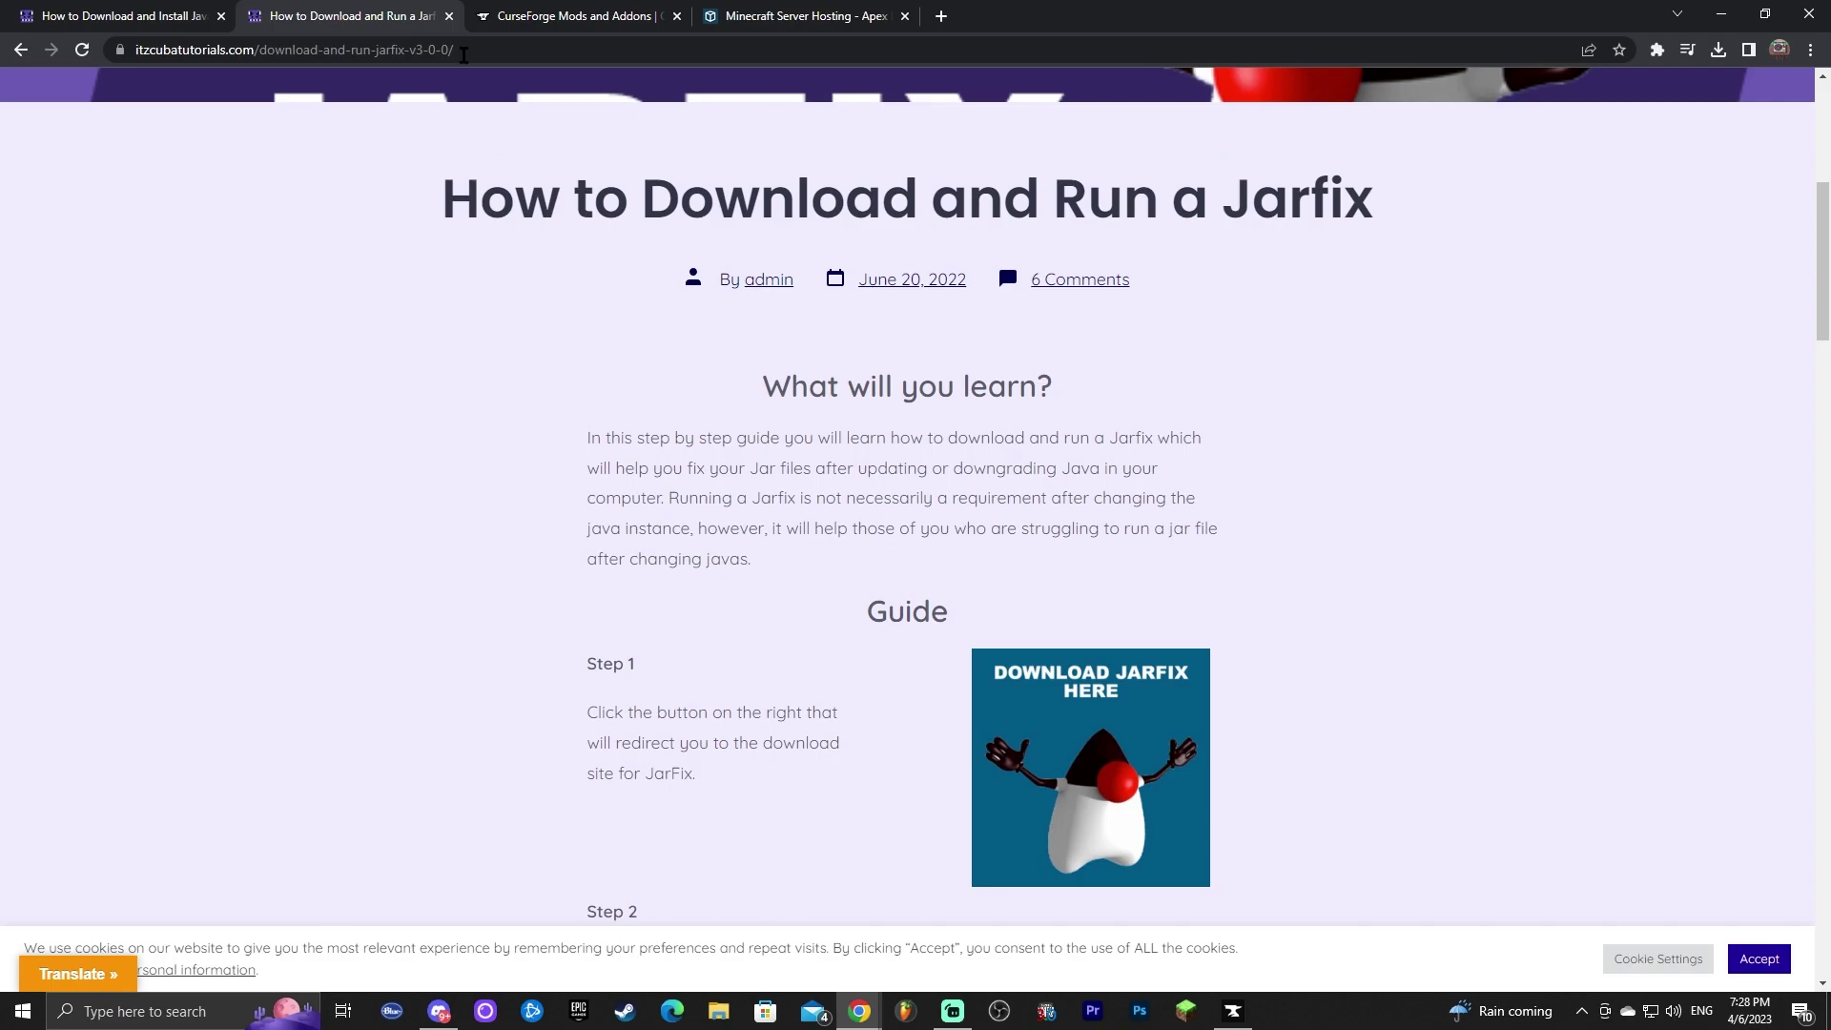
Step: Return to the Java 18 guide and look over its introduction and first download step
left_click(102, 9)
scroll(1214, 320, "up", 3)
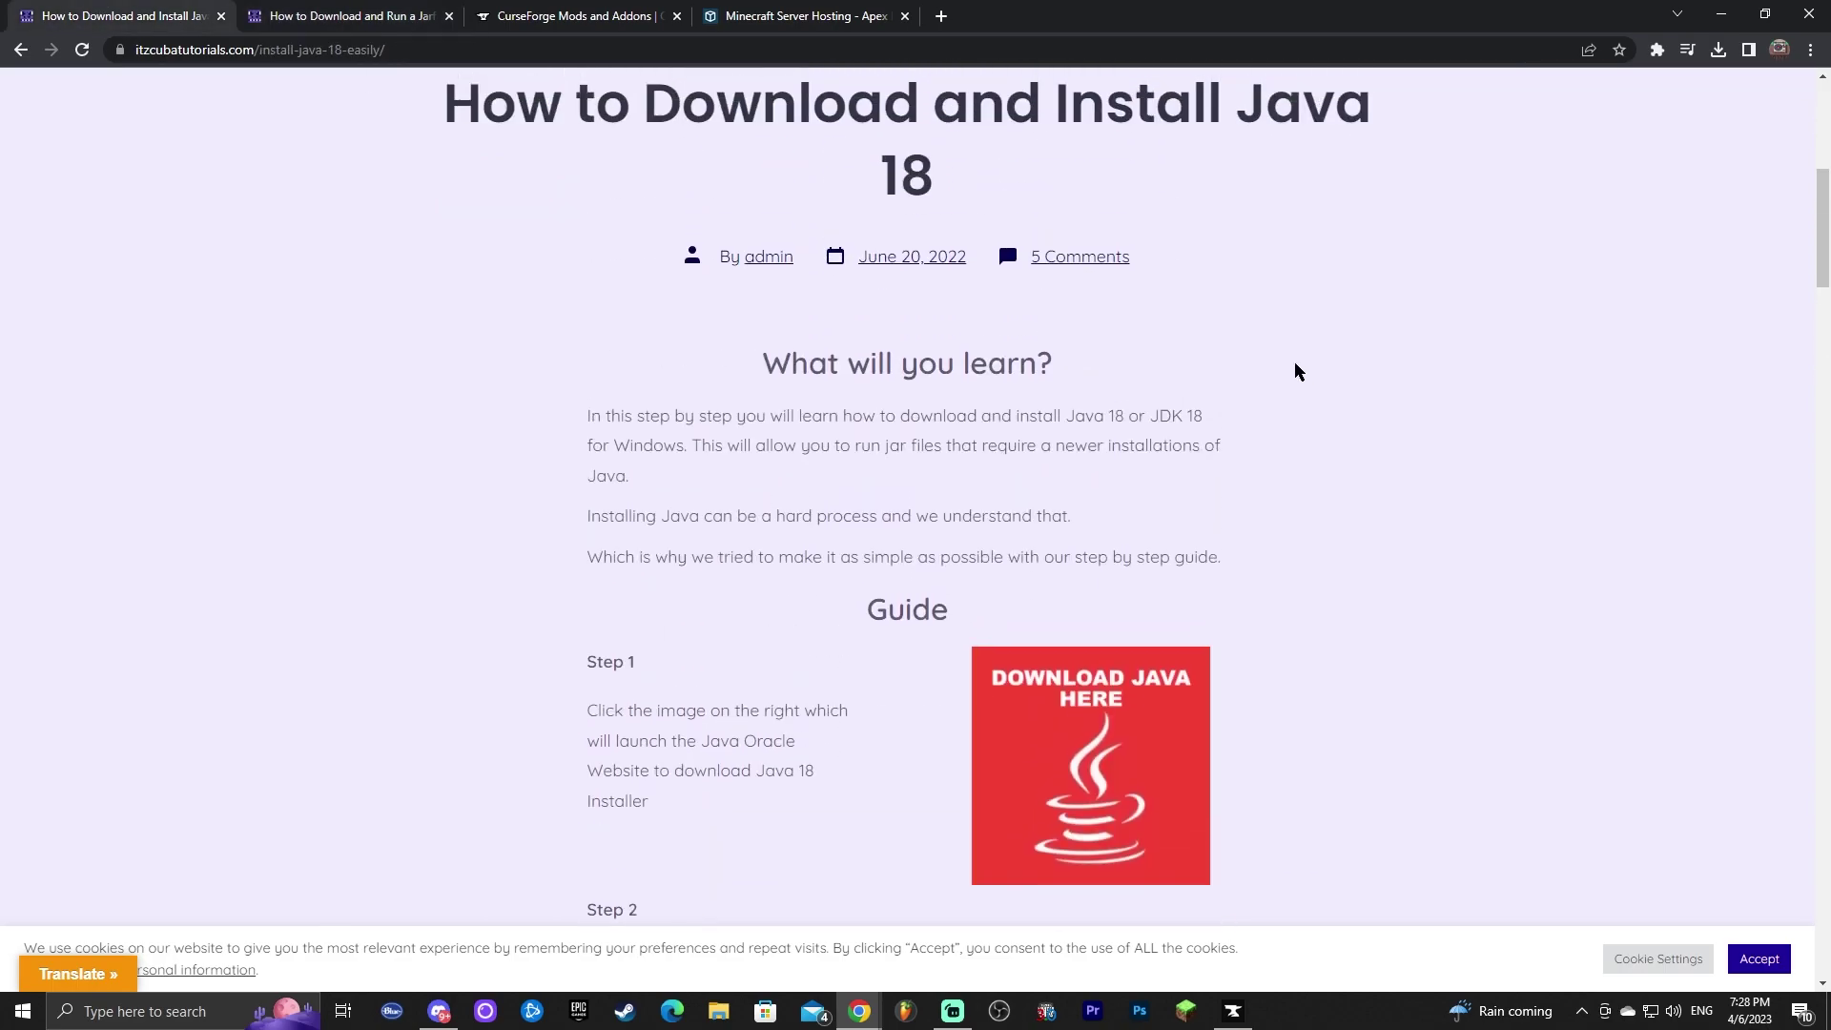
scroll(1072, 415, "up", 2)
scroll(1042, 479, "down", 4)
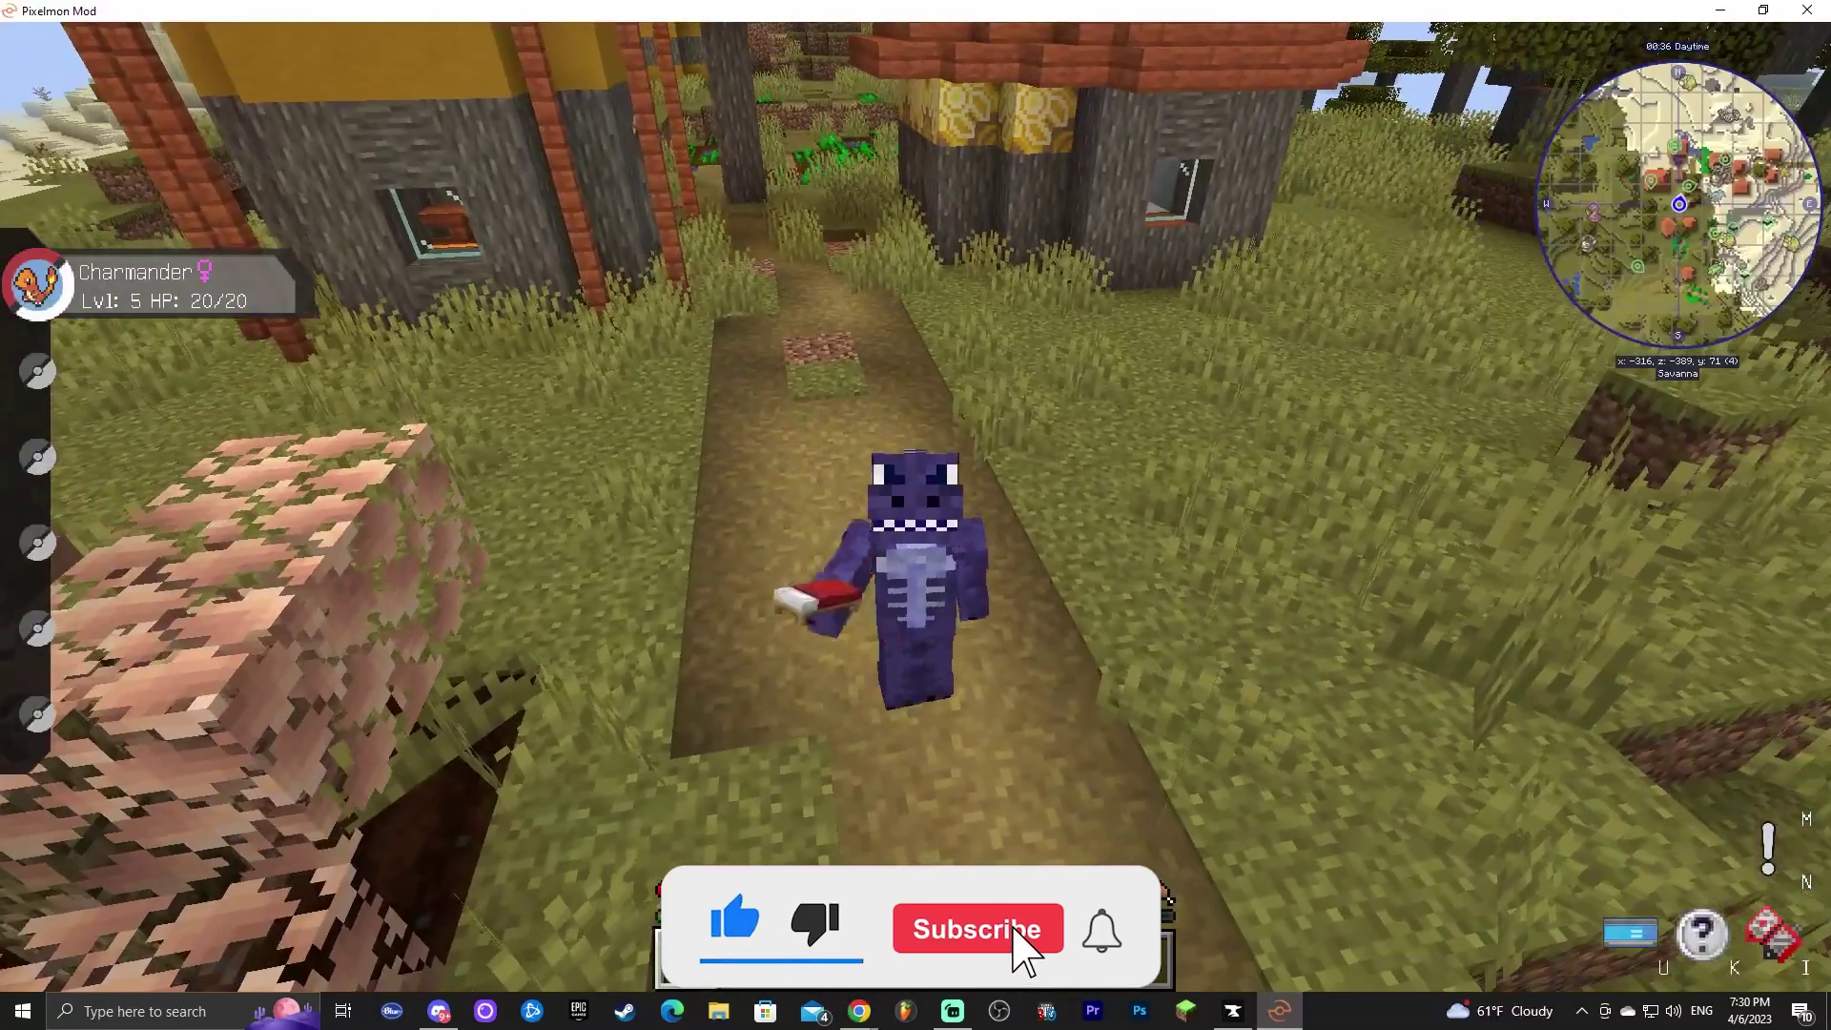
key("w")
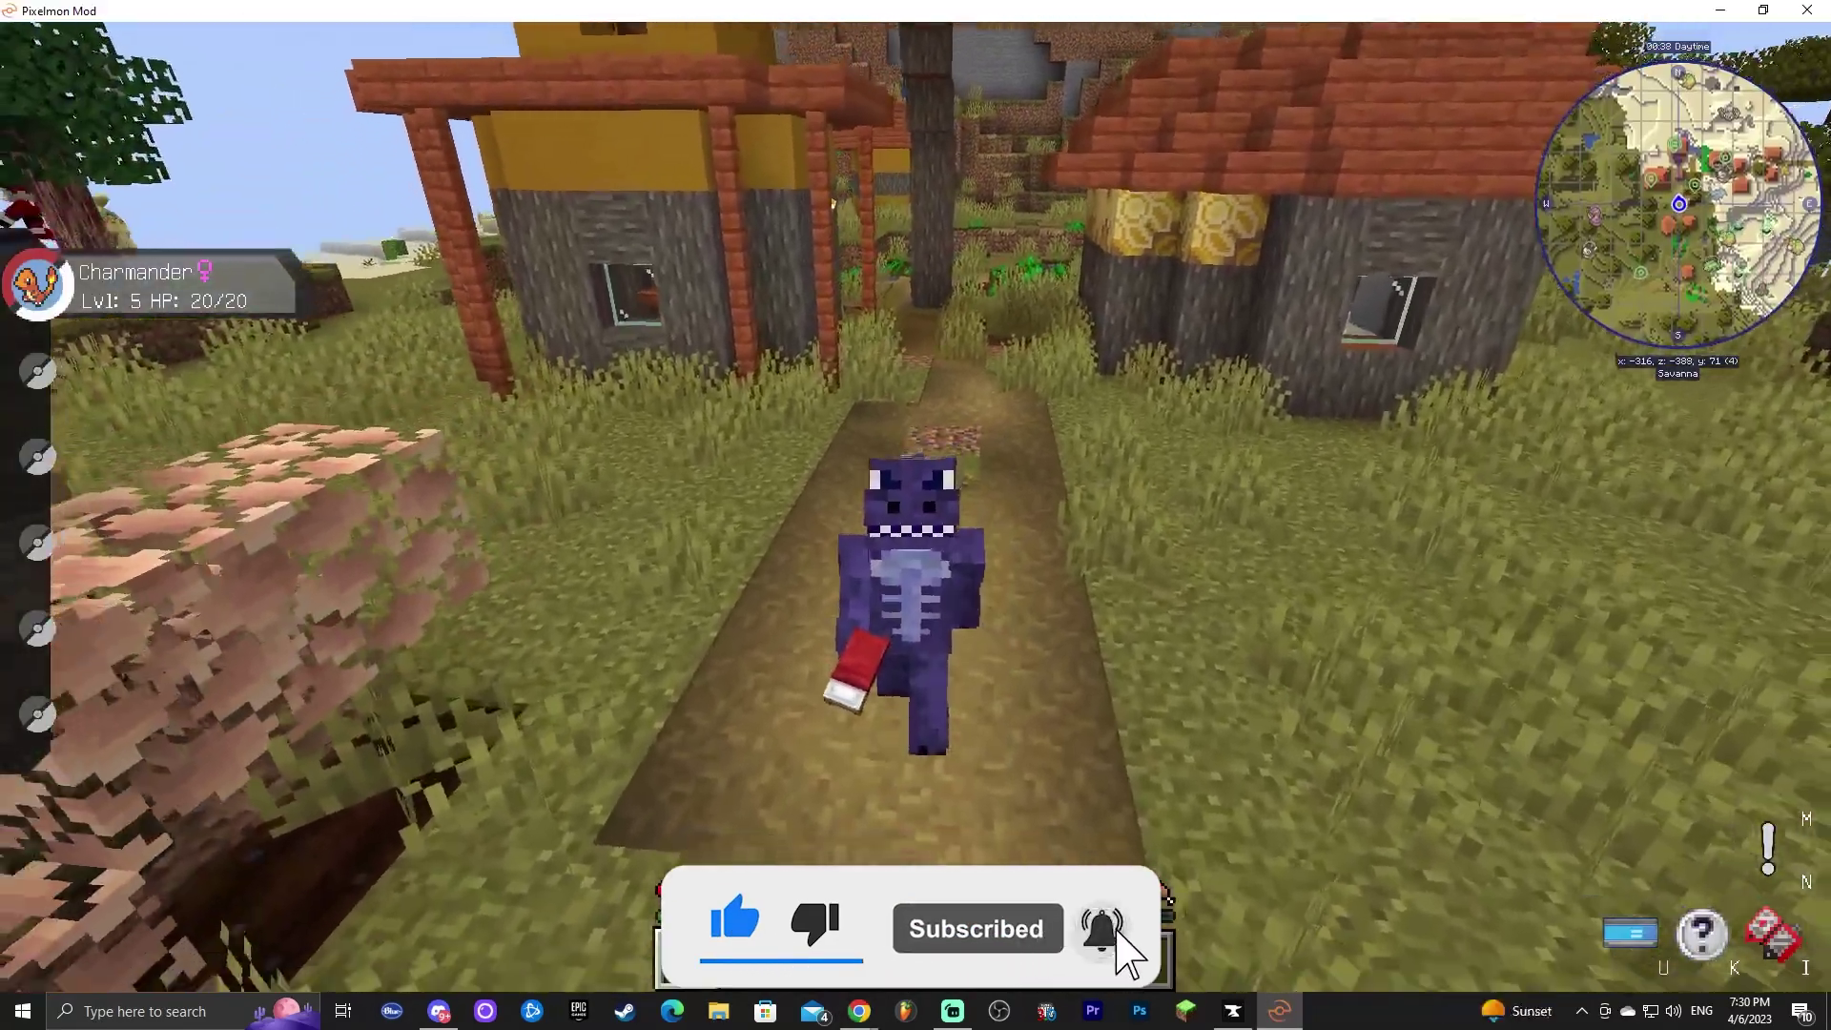